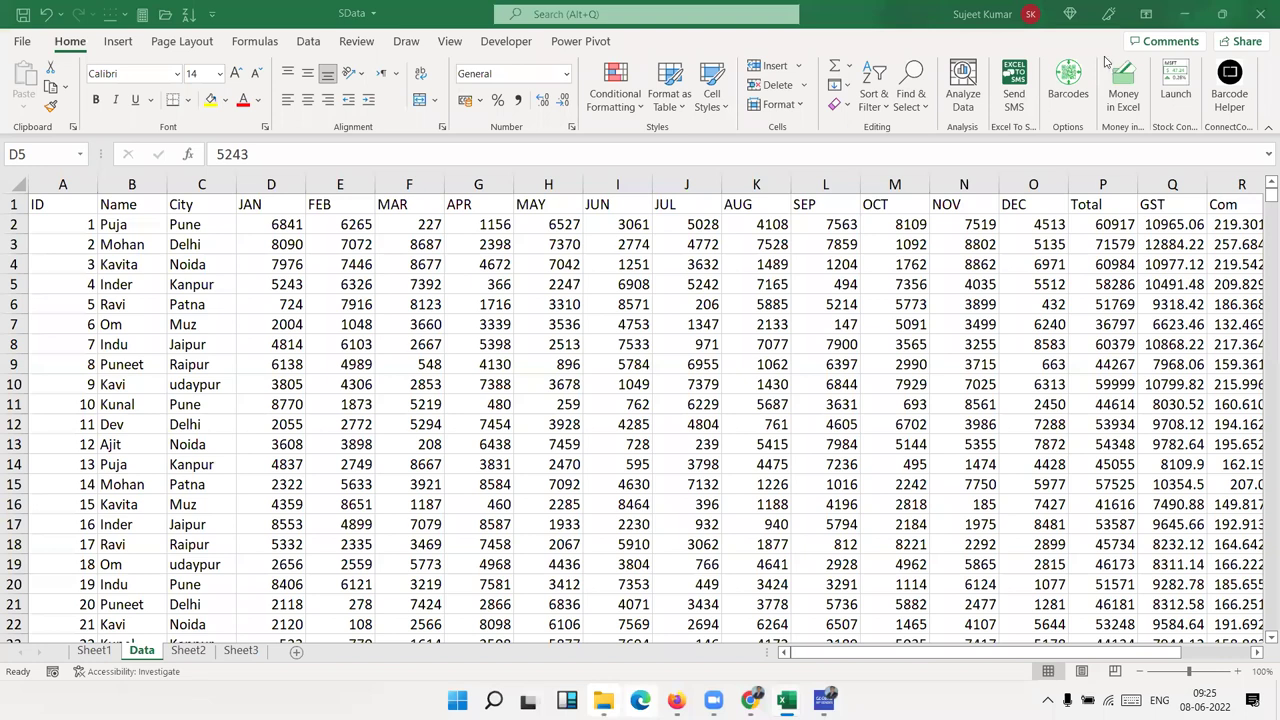
Fill cell D6, which holds 724 in the JAN column, yellow
{"action": "left_click", "coordinate": [356, 267]}
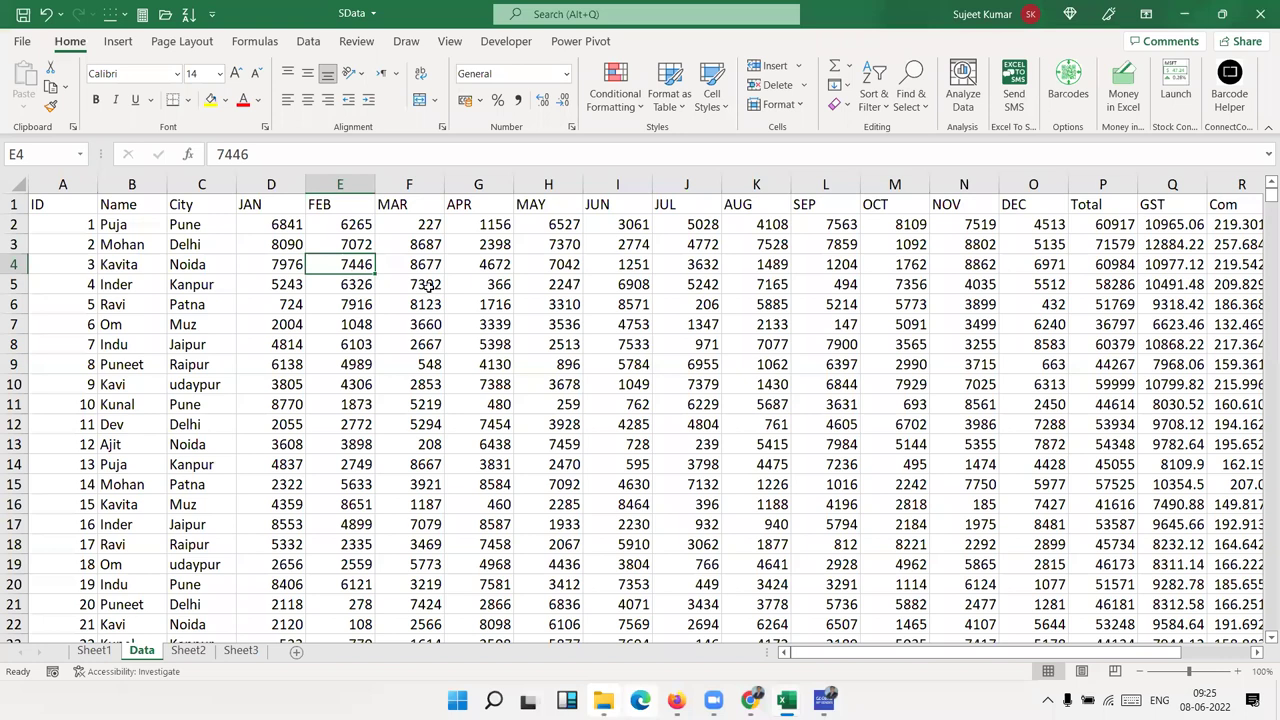
{"action": "left_click", "coordinate": [500, 344], "text": "shift"}
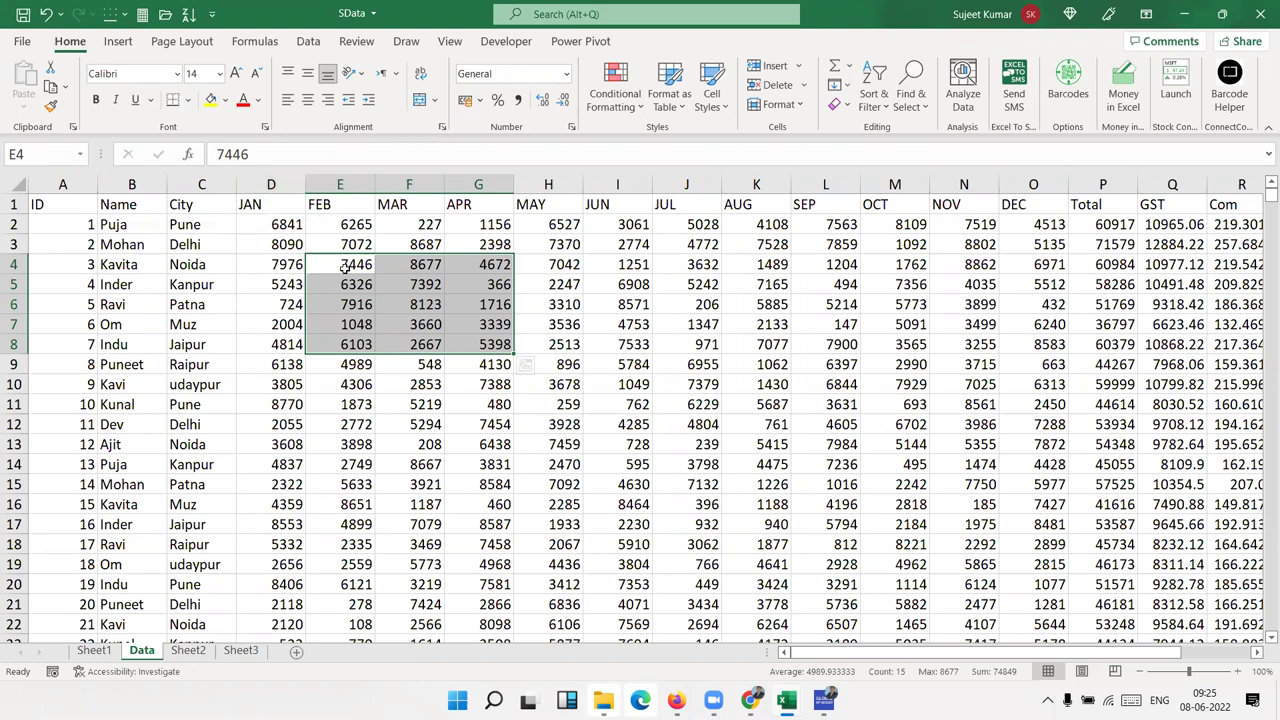
{"action": "left_click", "coordinate": [310, 300]}
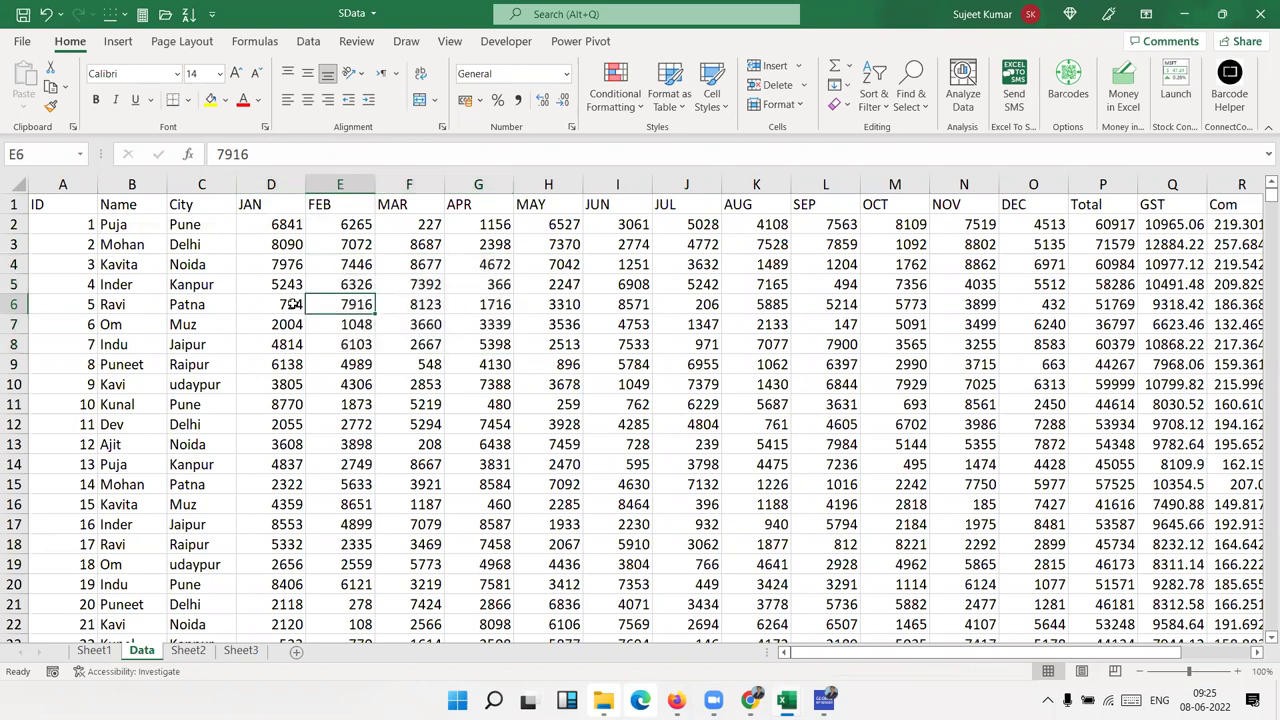
{"action": "left_click", "coordinate": [294, 305]}
{"action": "left_click", "coordinate": [210, 99]}
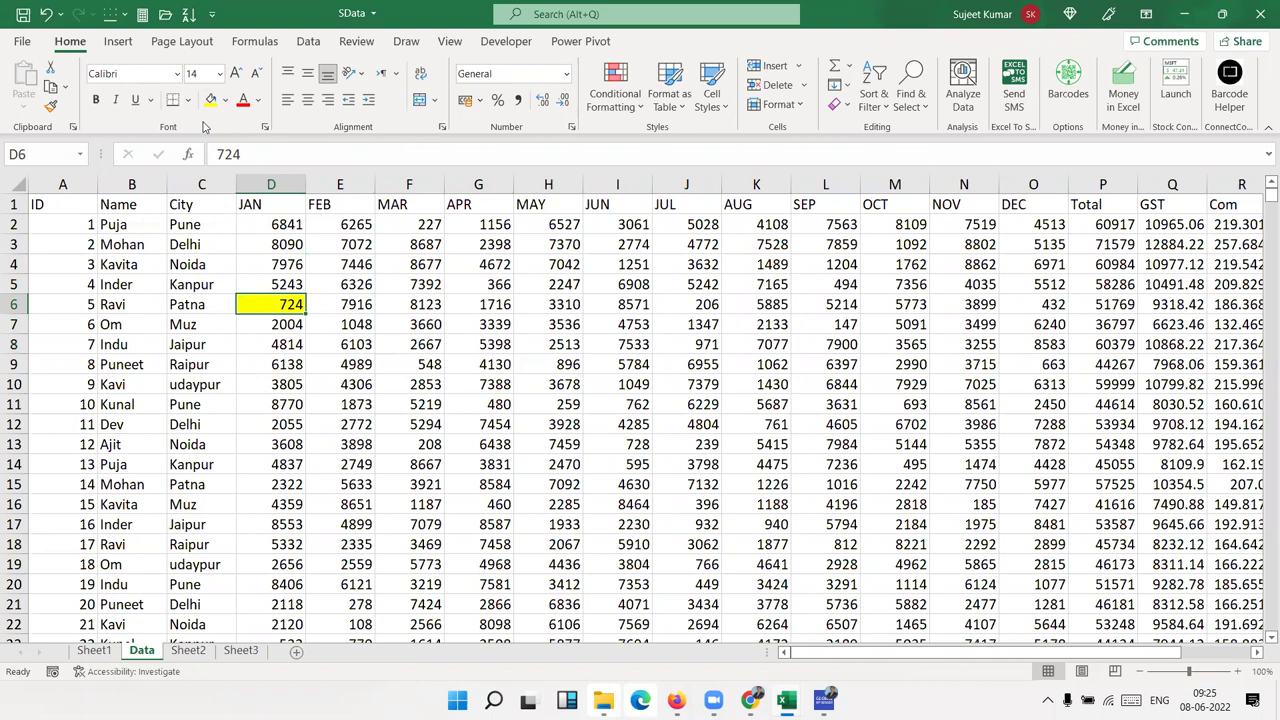
Try entering 500 in D6, undo it back to 724, then select the JAN column
{"action": "type", "text": "500"}
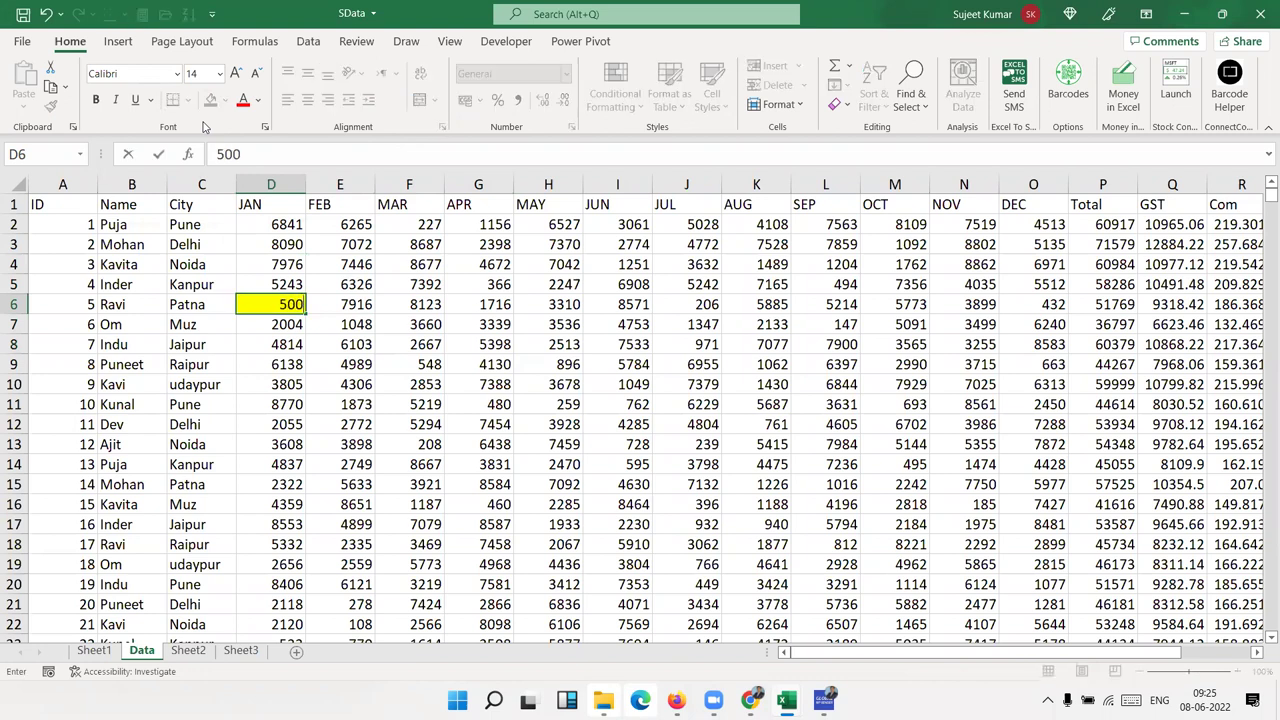
{"action": "key", "text": "Return"}
{"action": "key", "text": "ctrl+z"}
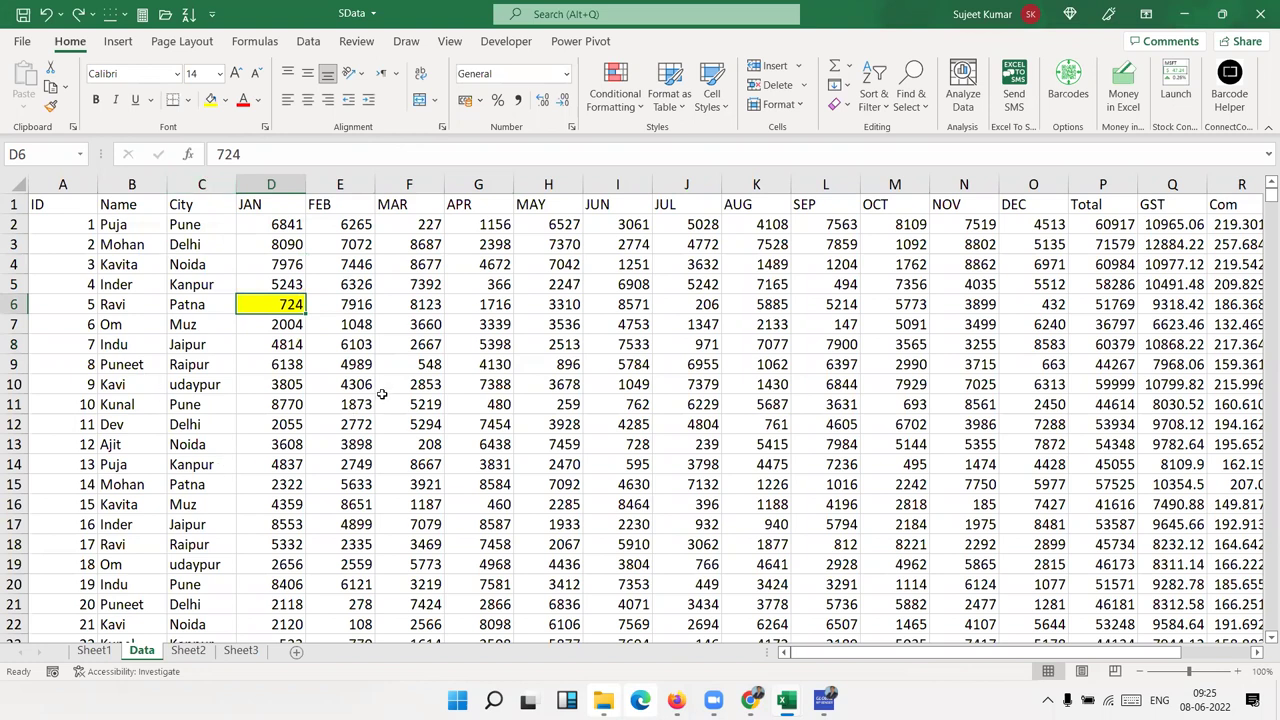
{"action": "left_click", "coordinate": [283, 404]}
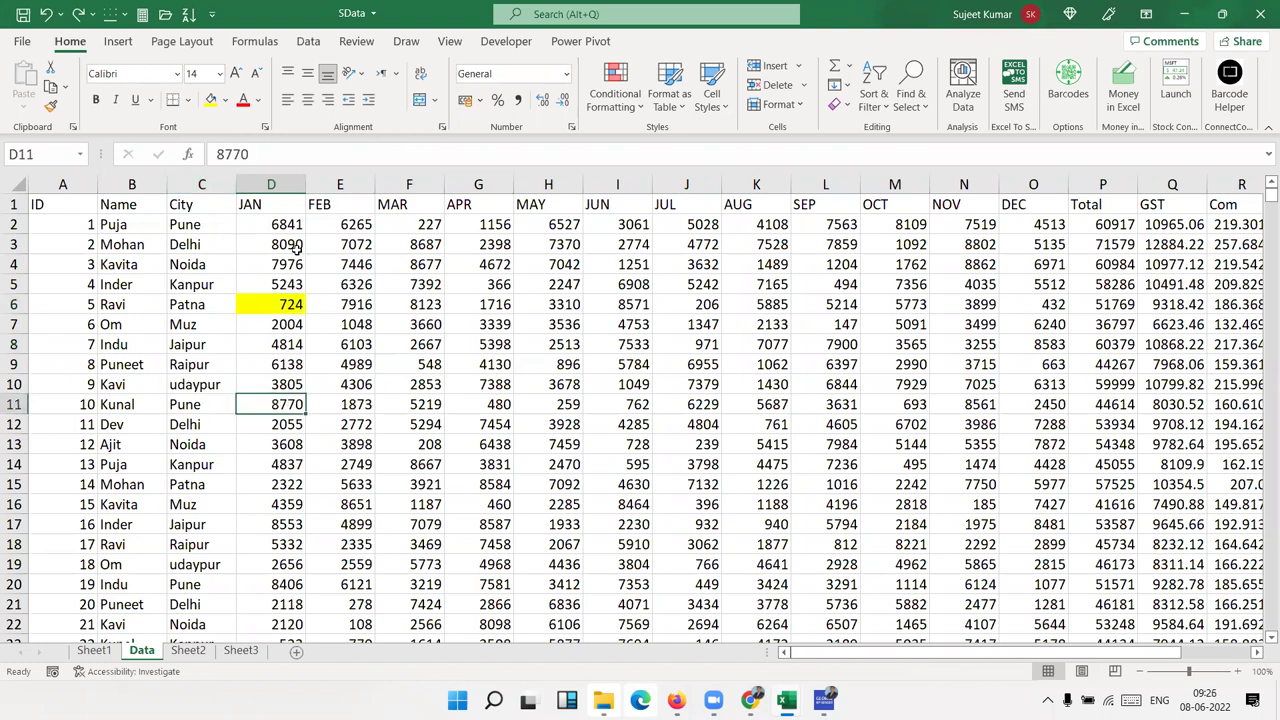
{"action": "left_click", "coordinate": [288, 185]}
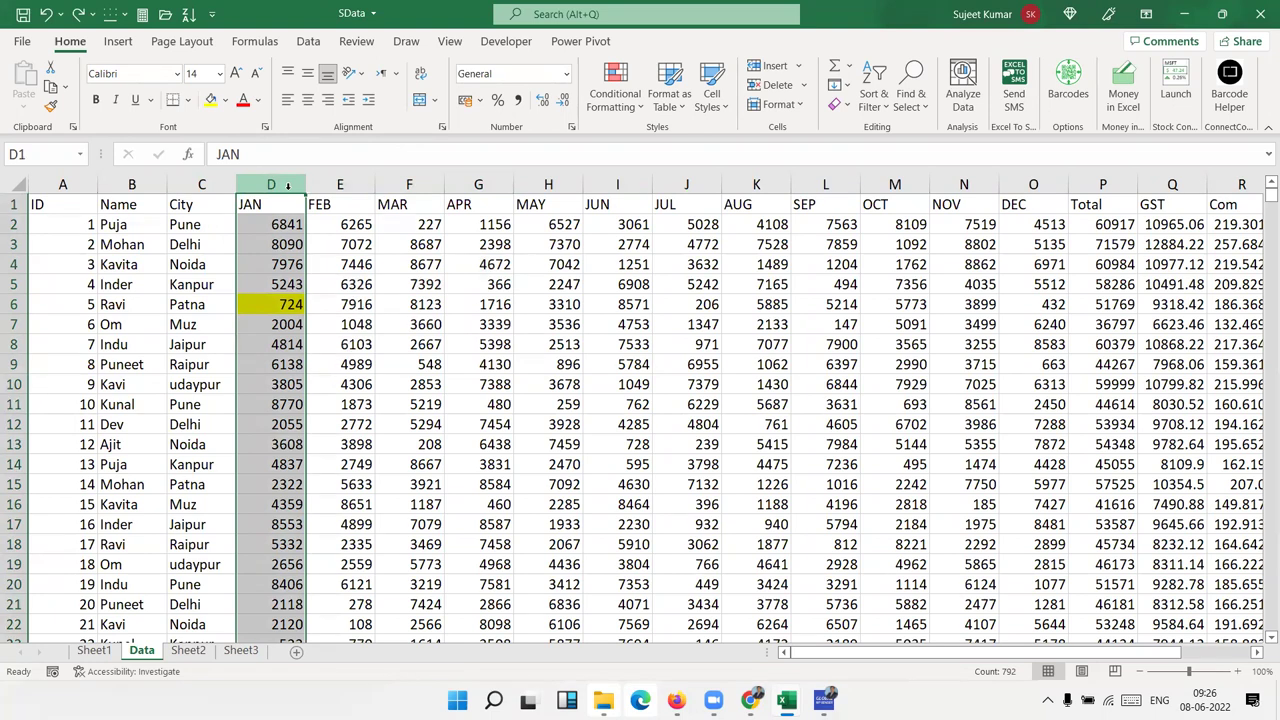
Undo D6's yellow fill and start a Greater Than highlight rule on the JAN column
{"action": "left_click", "coordinate": [286, 330]}
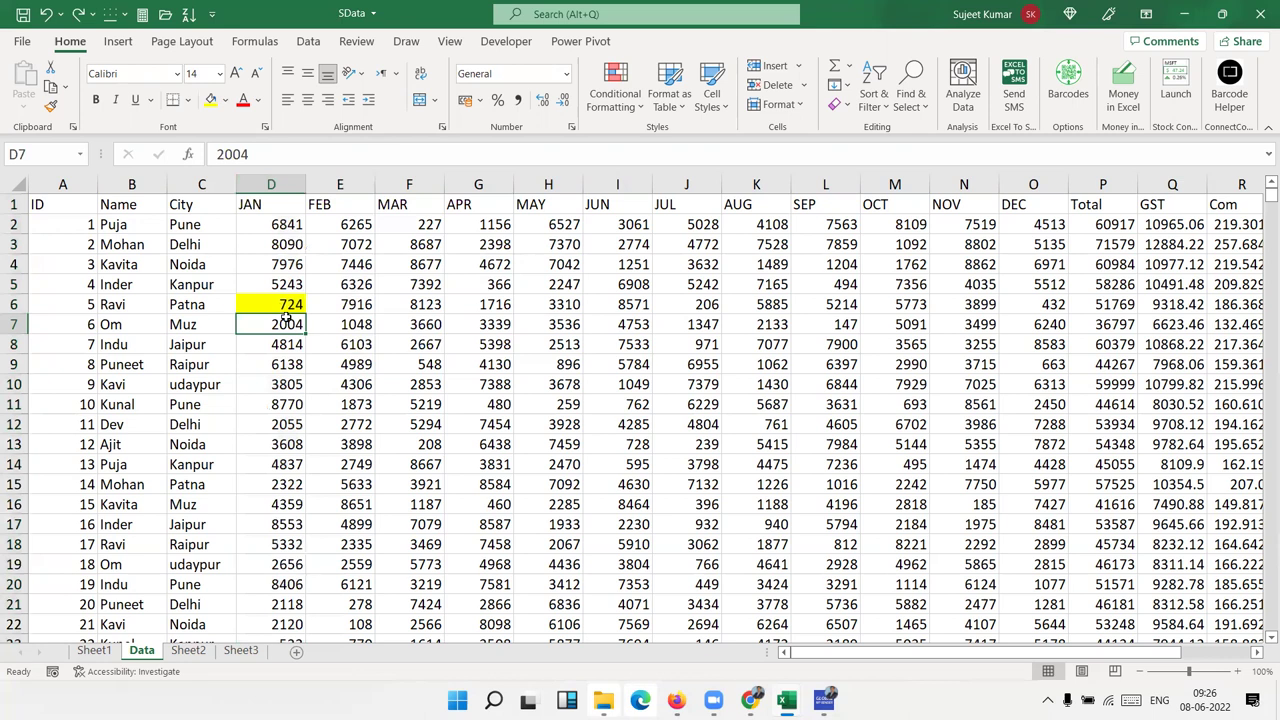
{"action": "key", "text": "ctrl+z"}
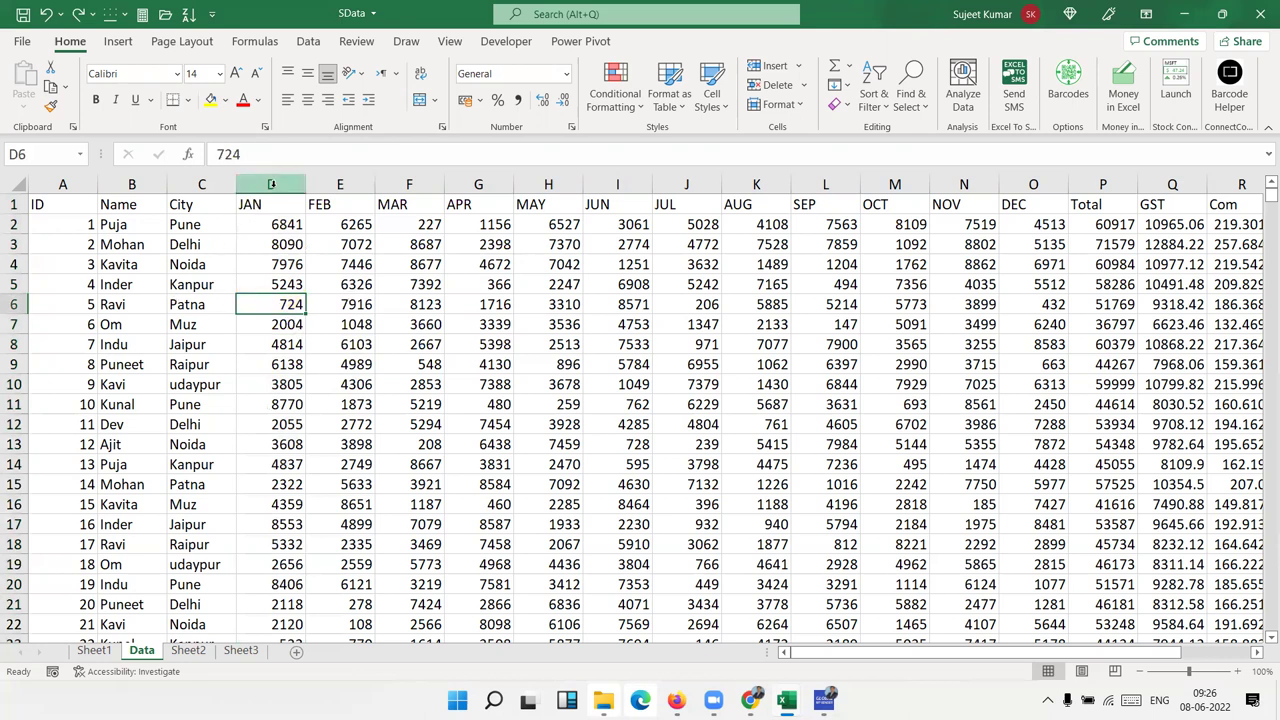
{"action": "left_click", "coordinate": [271, 184]}
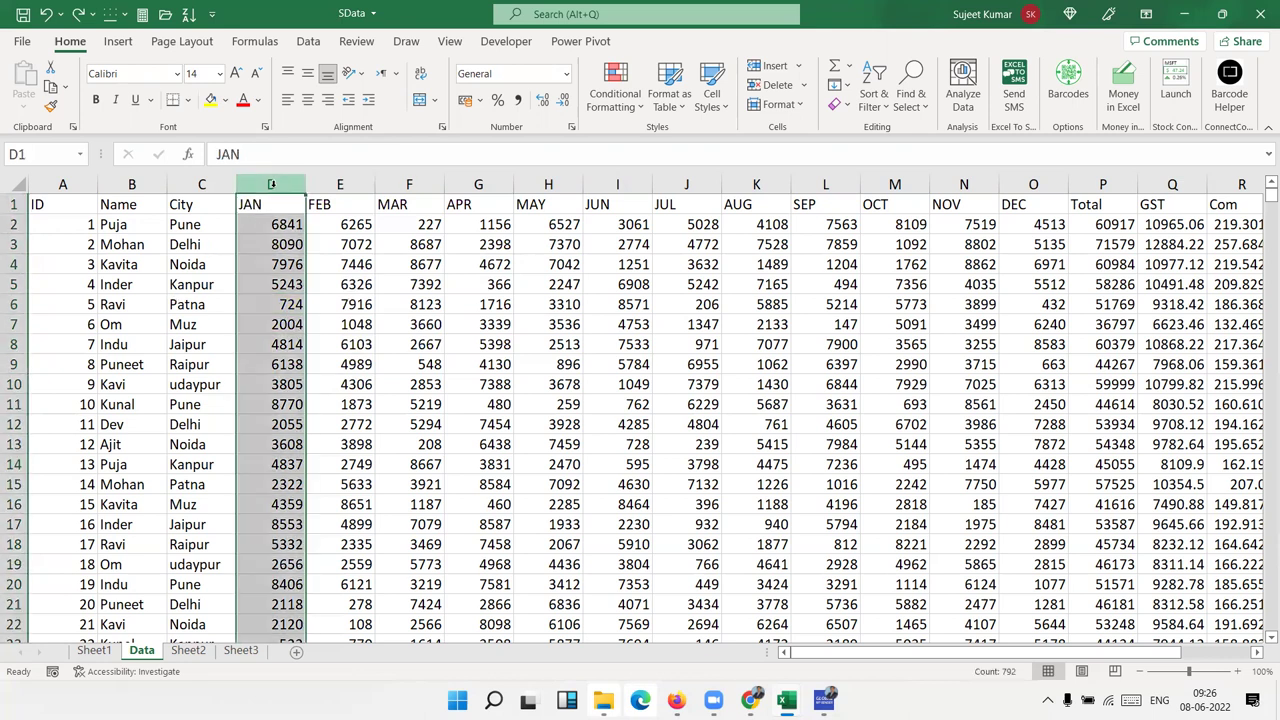
{"action": "left_click", "coordinate": [612, 100]}
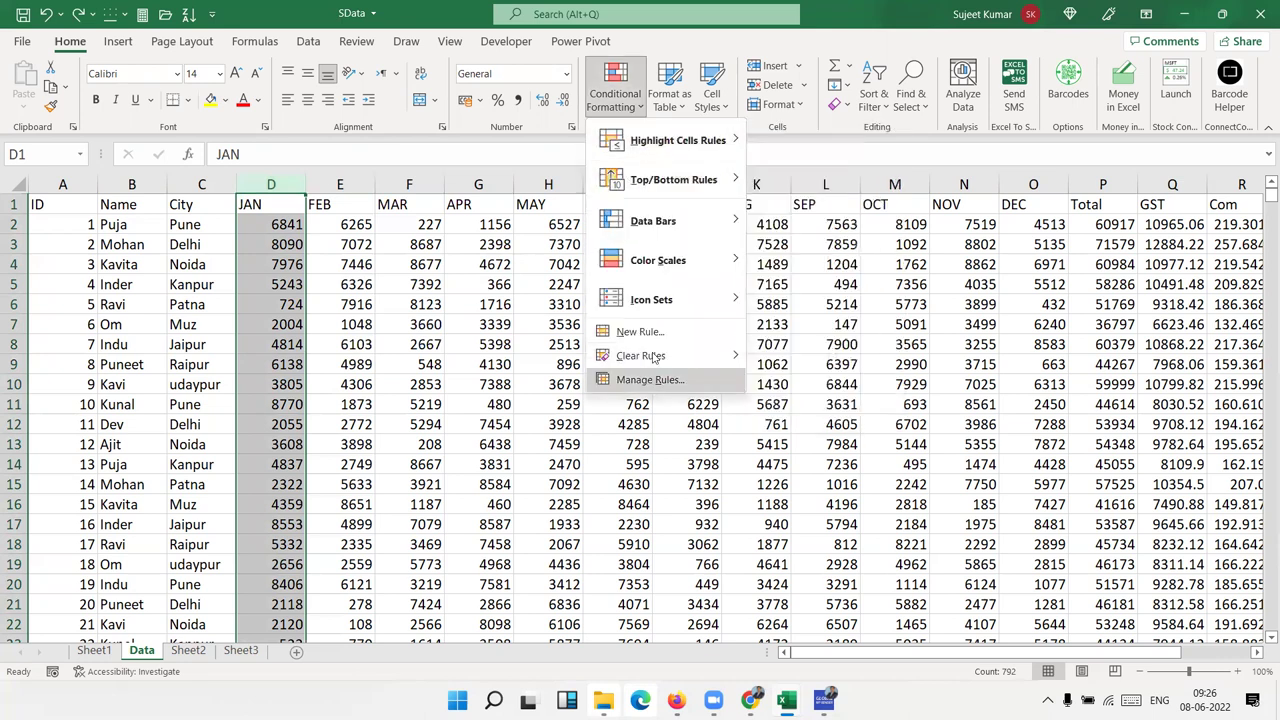
{"action": "mouse_move", "coordinate": [677, 150]}
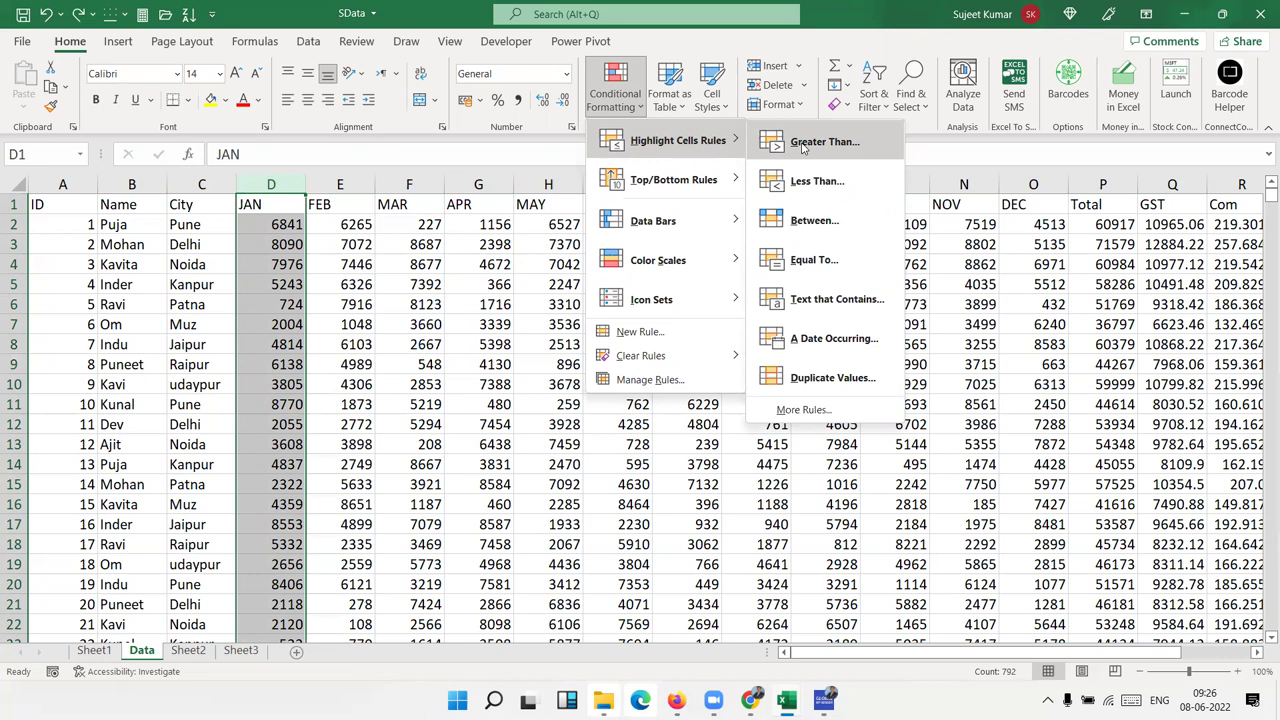
{"action": "left_click", "coordinate": [801, 147]}
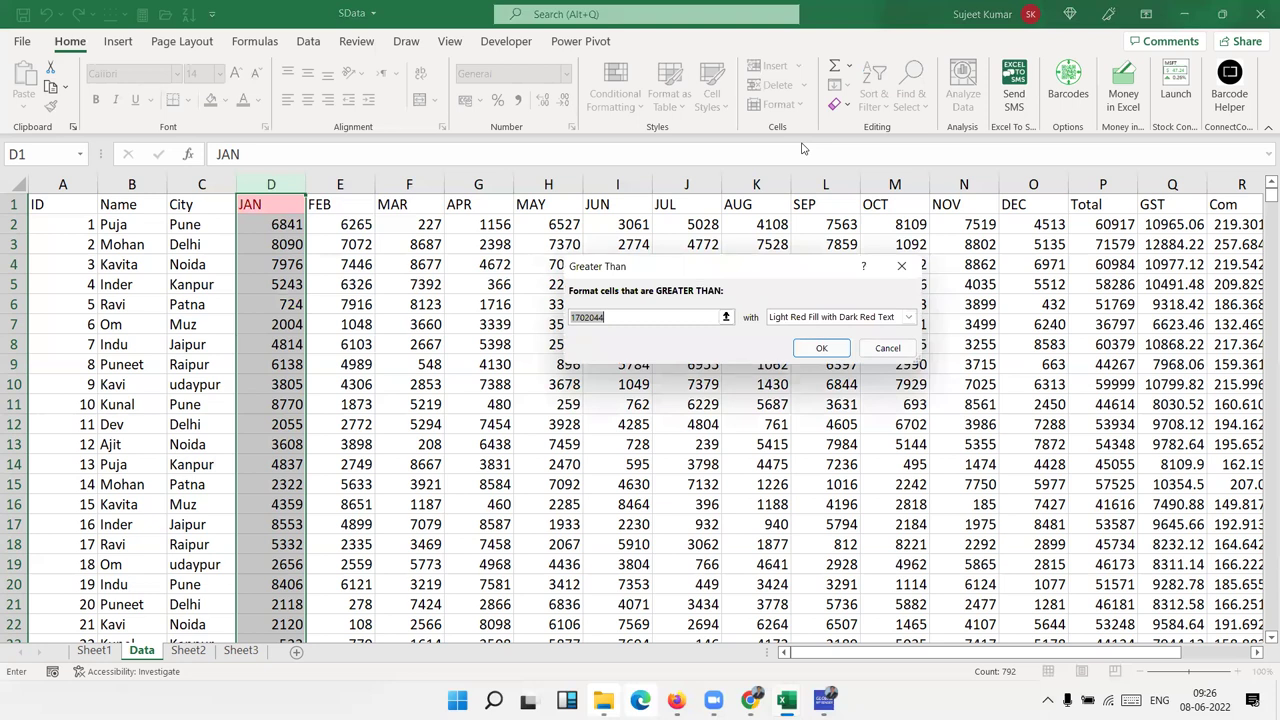
Set the Greater Than threshold to 5000 with a custom gold fill and apply it to JAN
{"action": "key", "text": "BackSpace"}
{"action": "type", "text": "5000"}
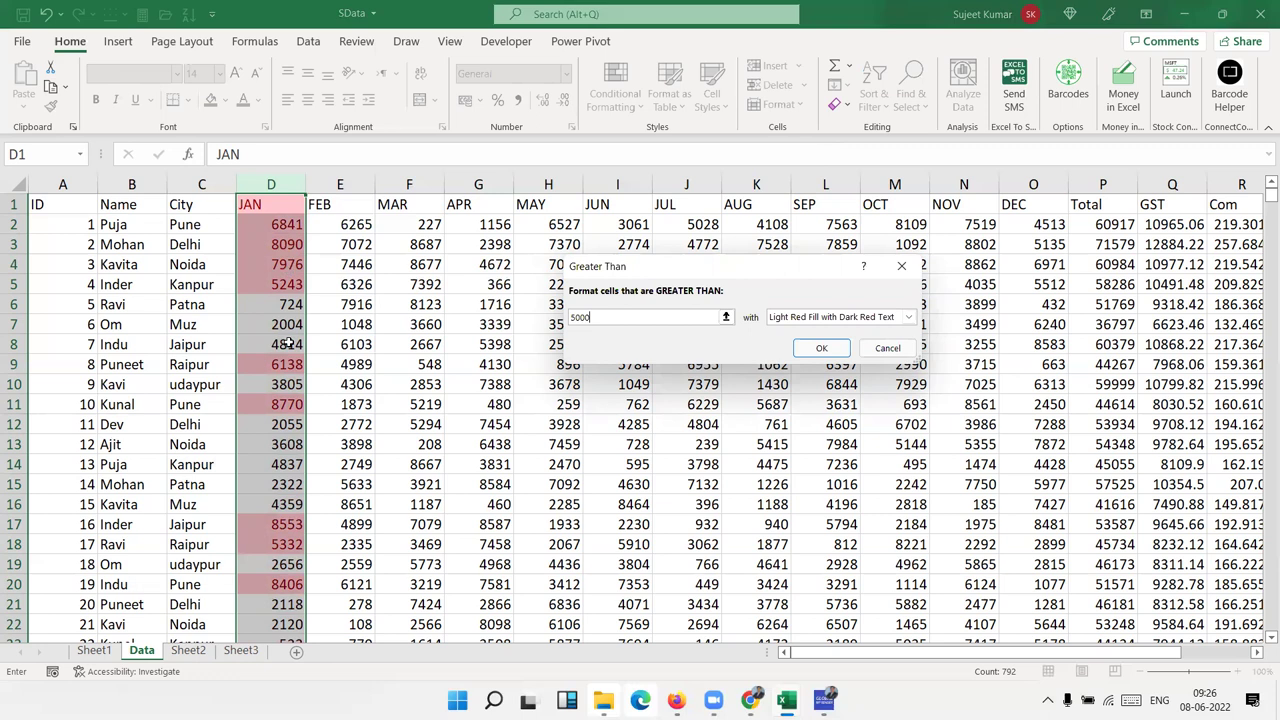
{"action": "left_click", "coordinate": [802, 319]}
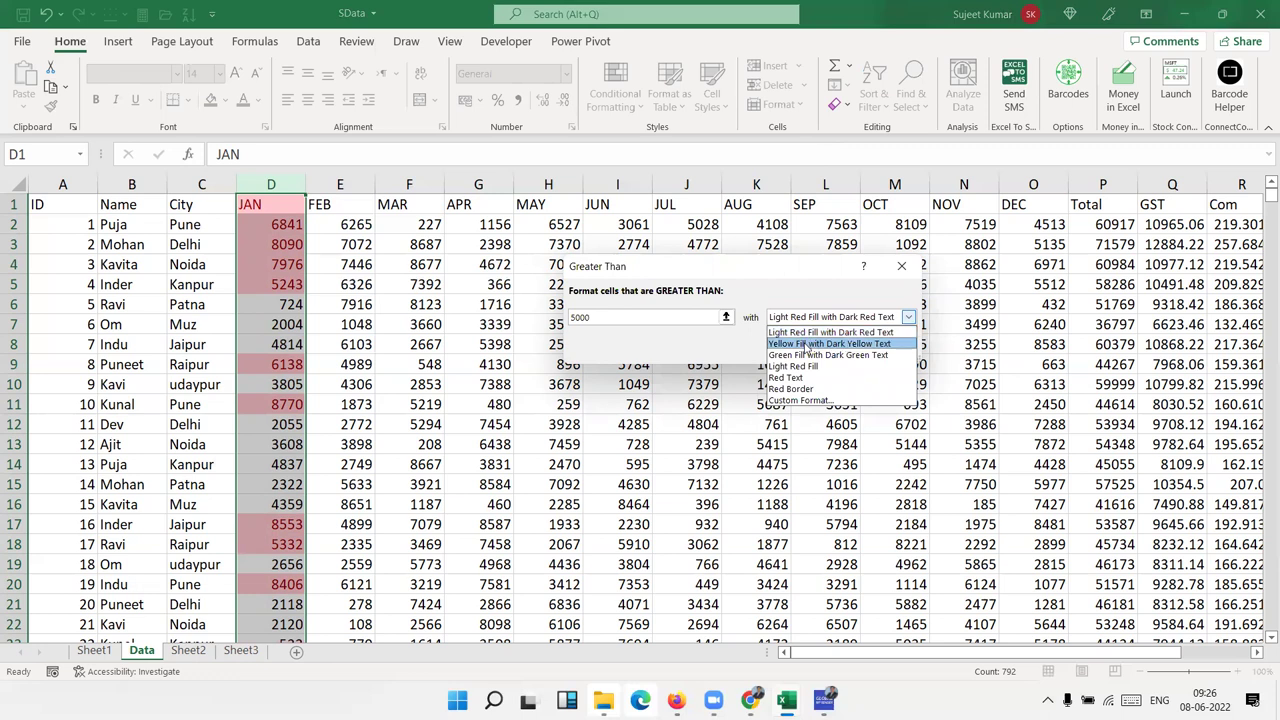
{"action": "left_click", "coordinate": [805, 344]}
{"action": "left_click", "coordinate": [808, 318]}
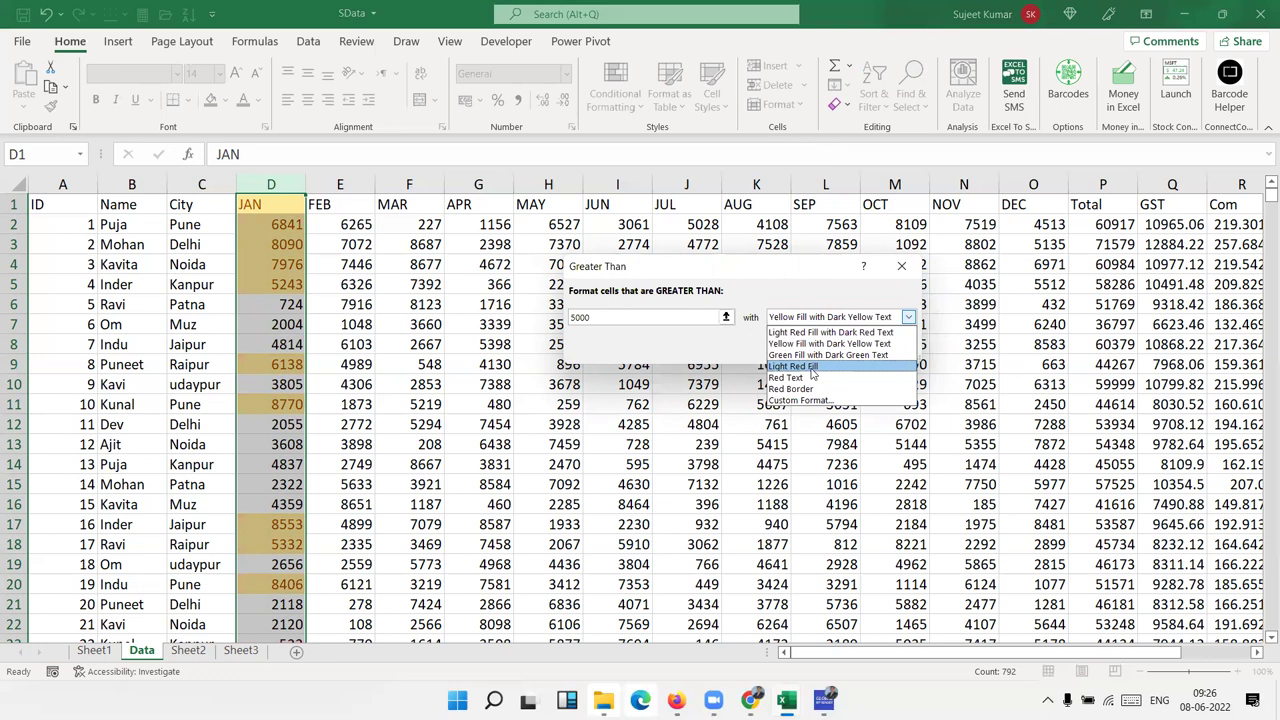
{"action": "left_click", "coordinate": [815, 401]}
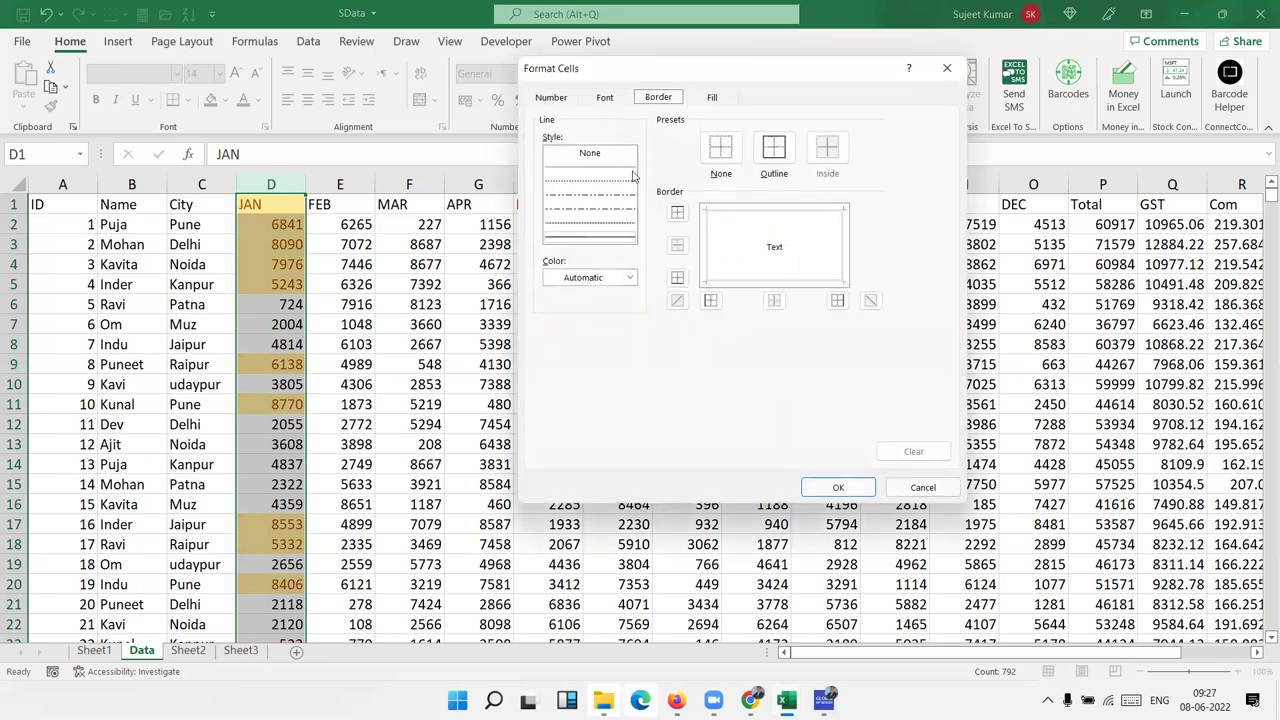
{"action": "left_click", "coordinate": [711, 98]}
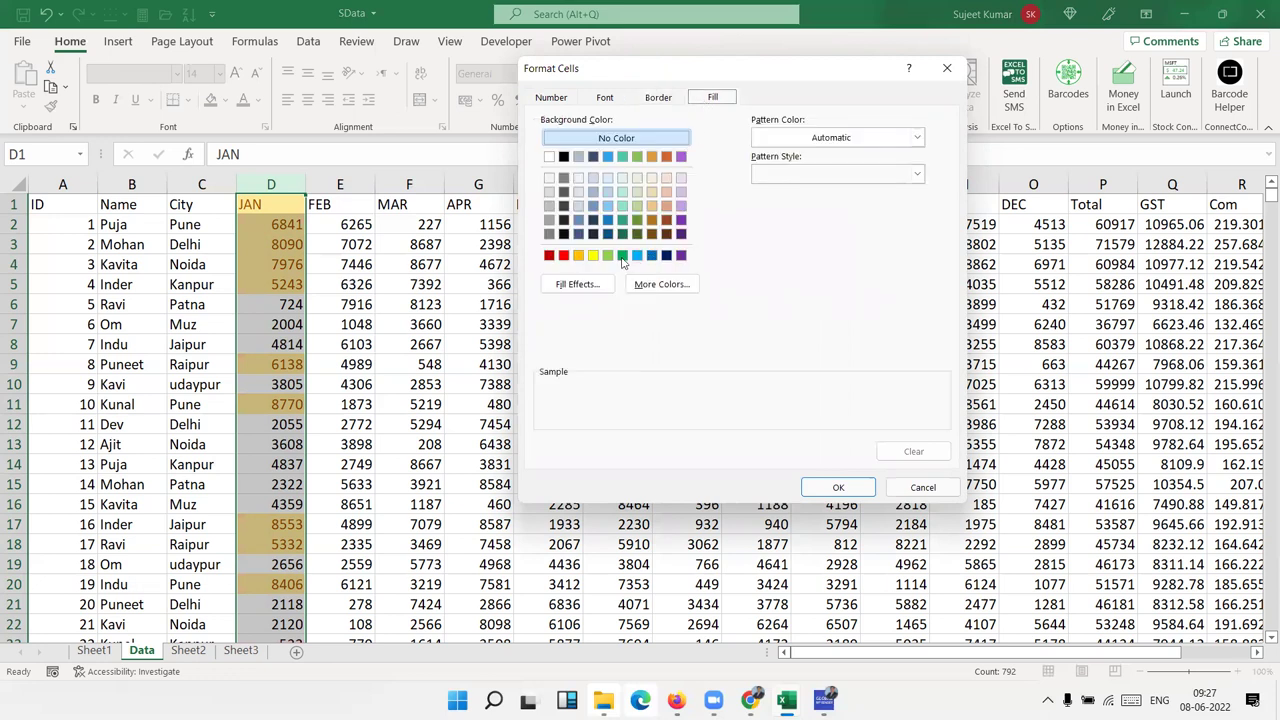
{"action": "left_click", "coordinate": [578, 255]}
{"action": "left_click", "coordinate": [825, 497]}
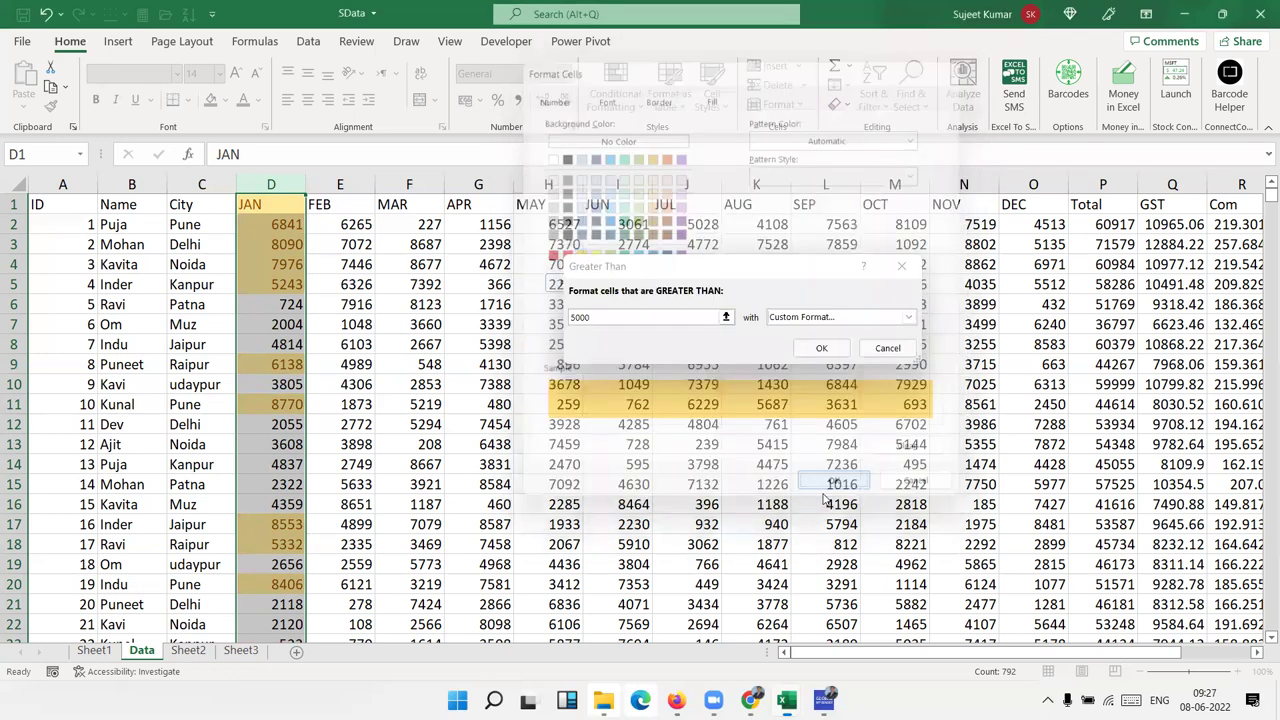
{"action": "left_click", "coordinate": [821, 352]}
{"action": "left_click", "coordinate": [628, 322]}
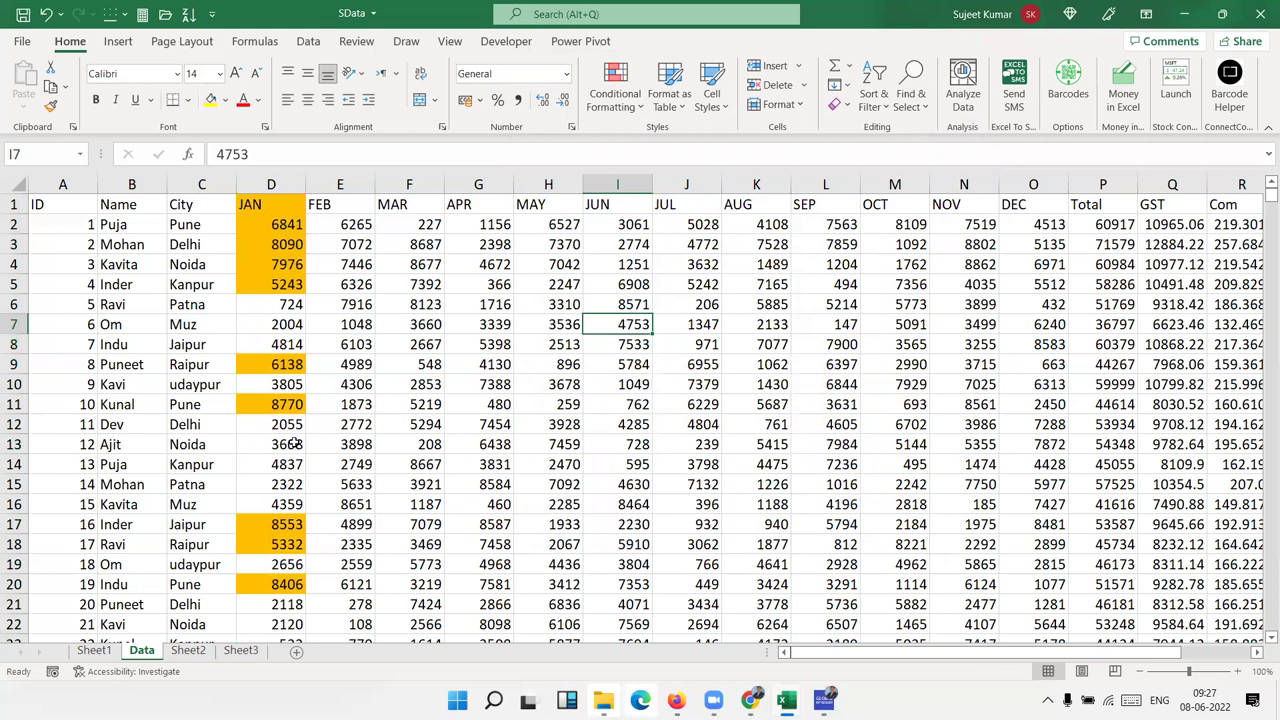
Change D14 to 5500 and D11 from 8770 to 870
{"action": "left_click", "coordinate": [244, 464]}
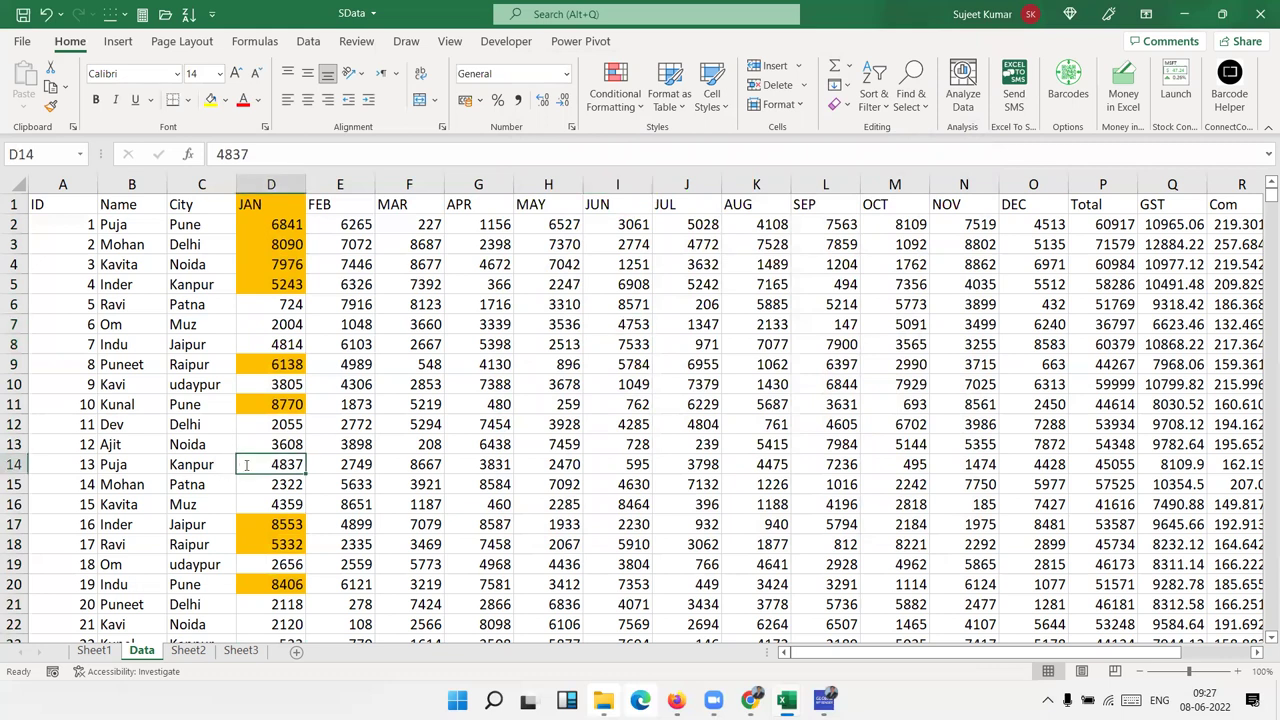
{"action": "type", "text": "5500"}
{"action": "key", "text": "Return"}
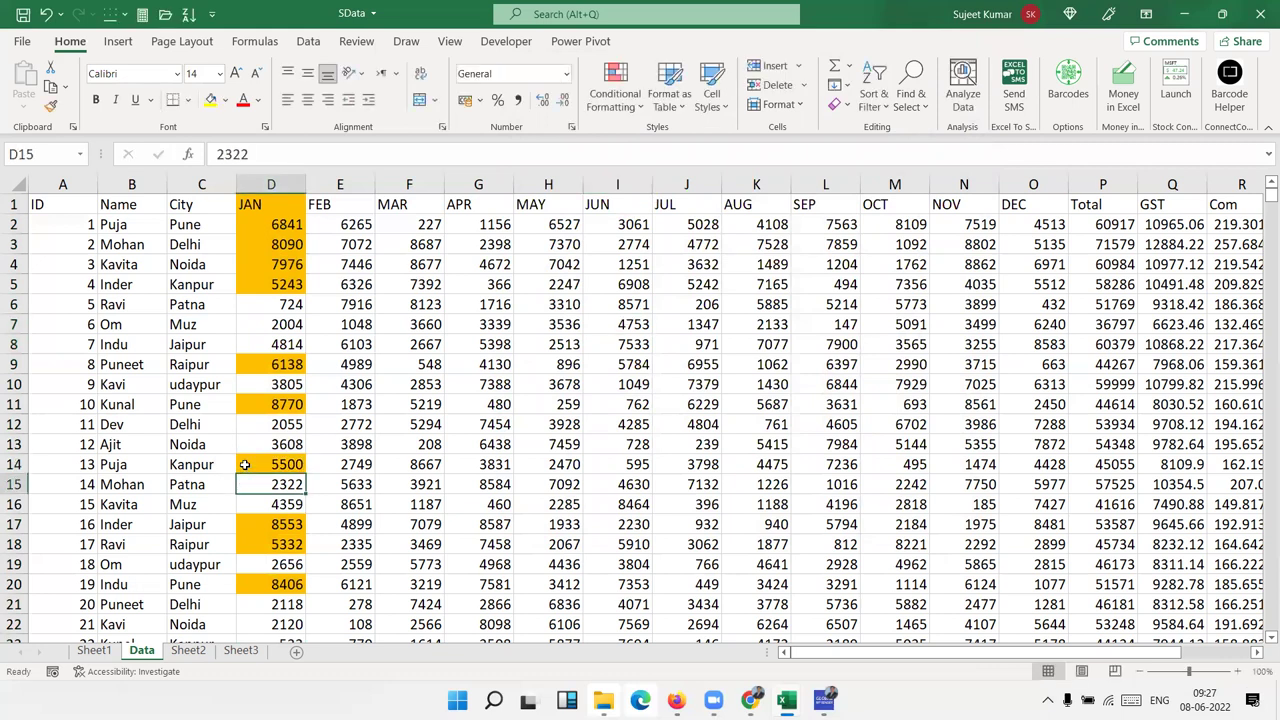
{"action": "left_click", "coordinate": [232, 406]}
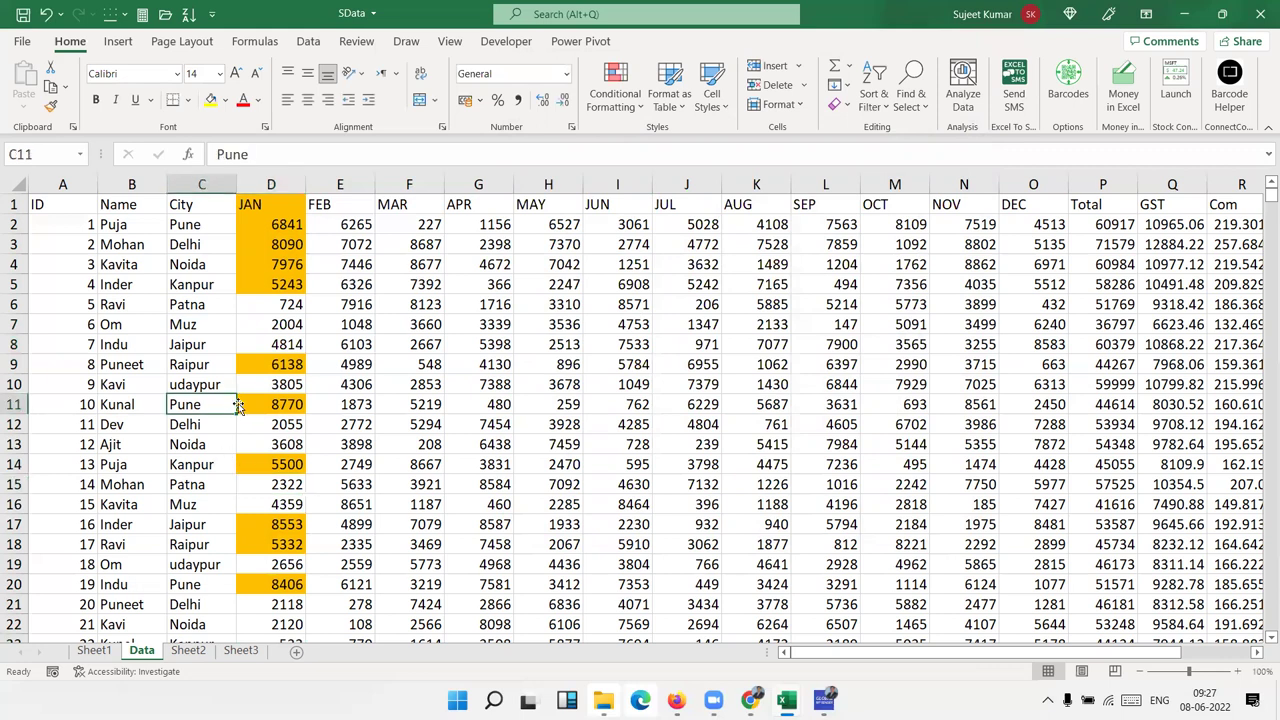
{"action": "left_click", "coordinate": [240, 403]}
{"action": "type", "text": "87"}
{"action": "key", "text": "Return"}
{"action": "left_click", "coordinate": [240, 403]}
{"action": "type", "text": "870"}
{"action": "key", "text": "Return"}
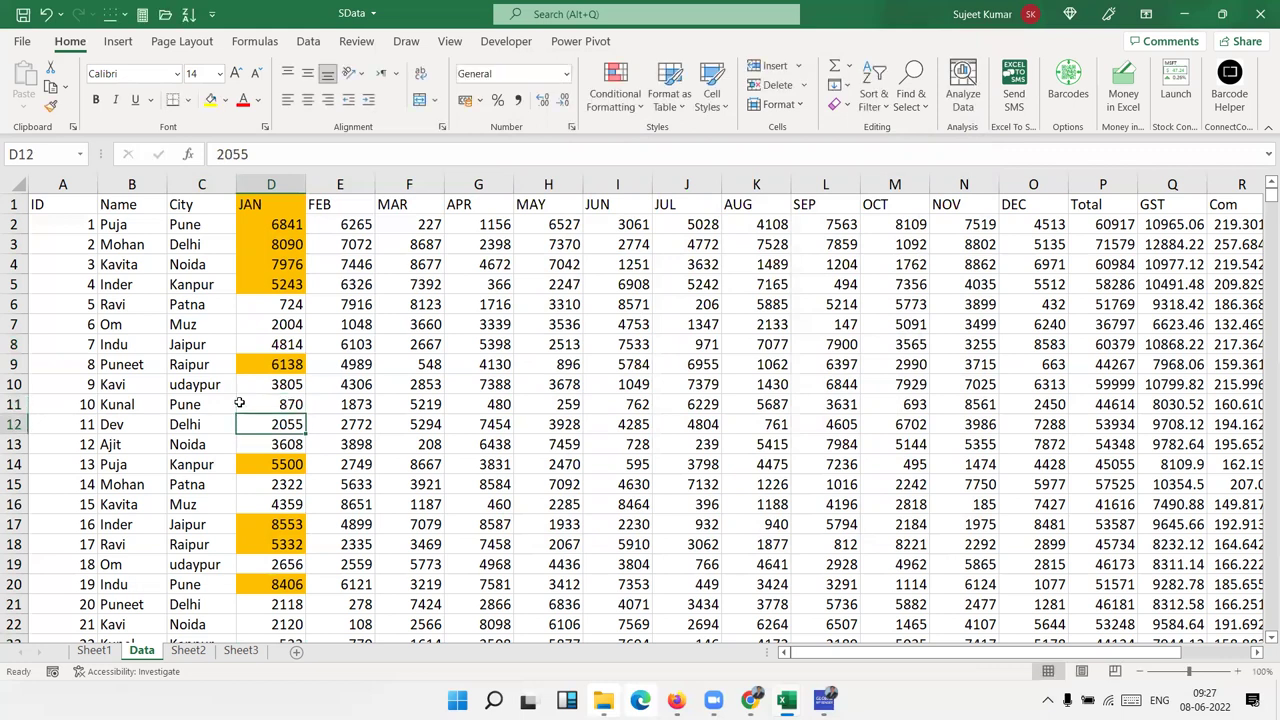
Select the JAN column and bring up the Highlight Cells Rules list
{"action": "left_click", "coordinate": [263, 185]}
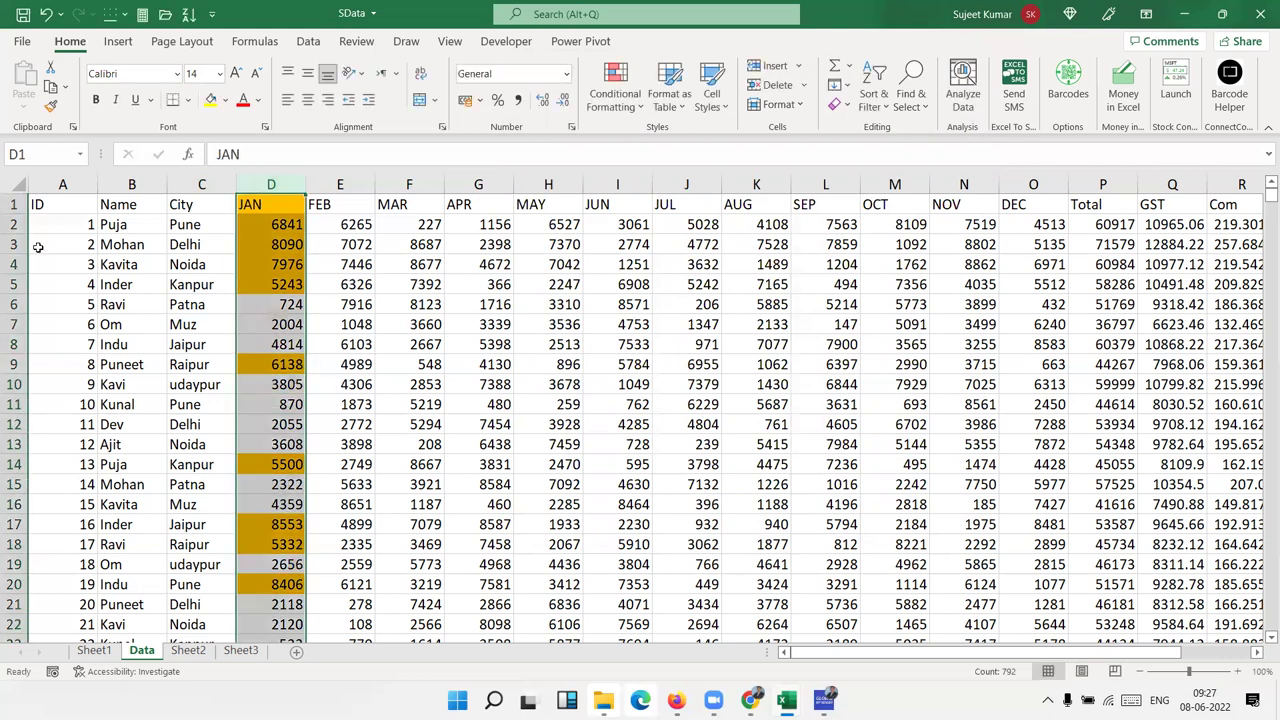
{"action": "left_click", "coordinate": [615, 100]}
{"action": "mouse_move", "coordinate": [668, 137]}
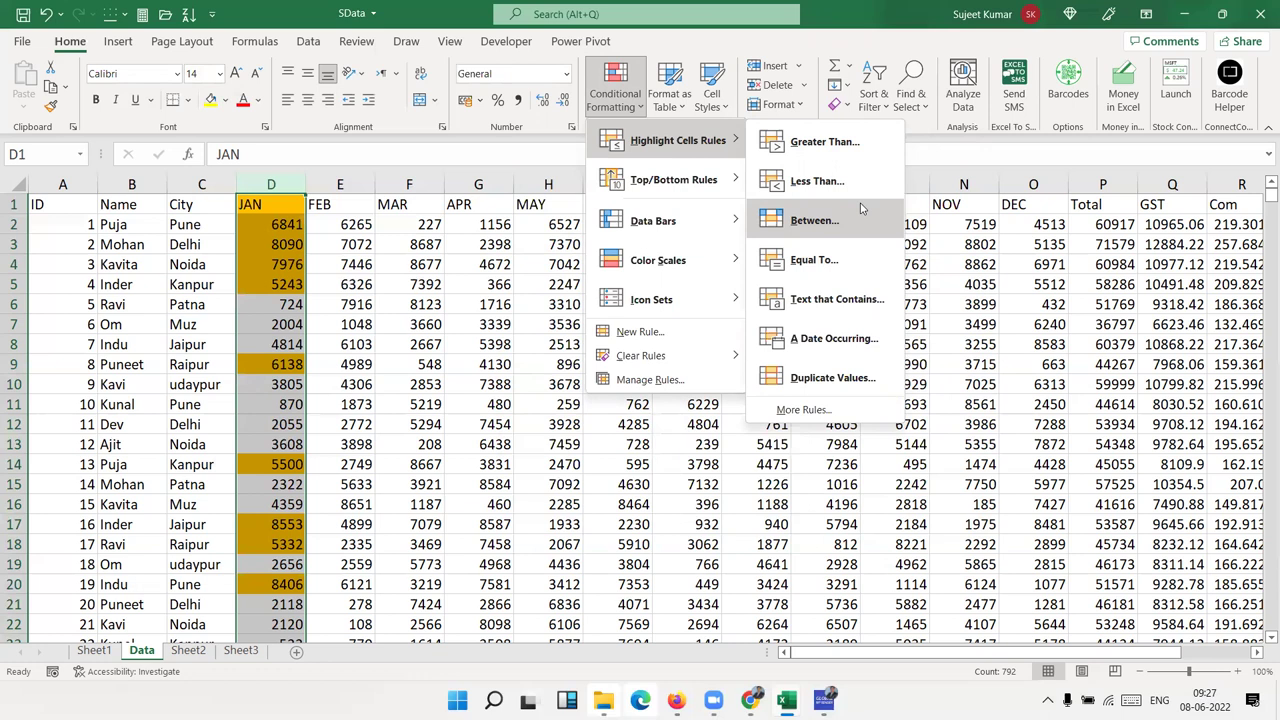
Insert a new column before JAN headed 'Date'
{"action": "key", "text": "Escape"}
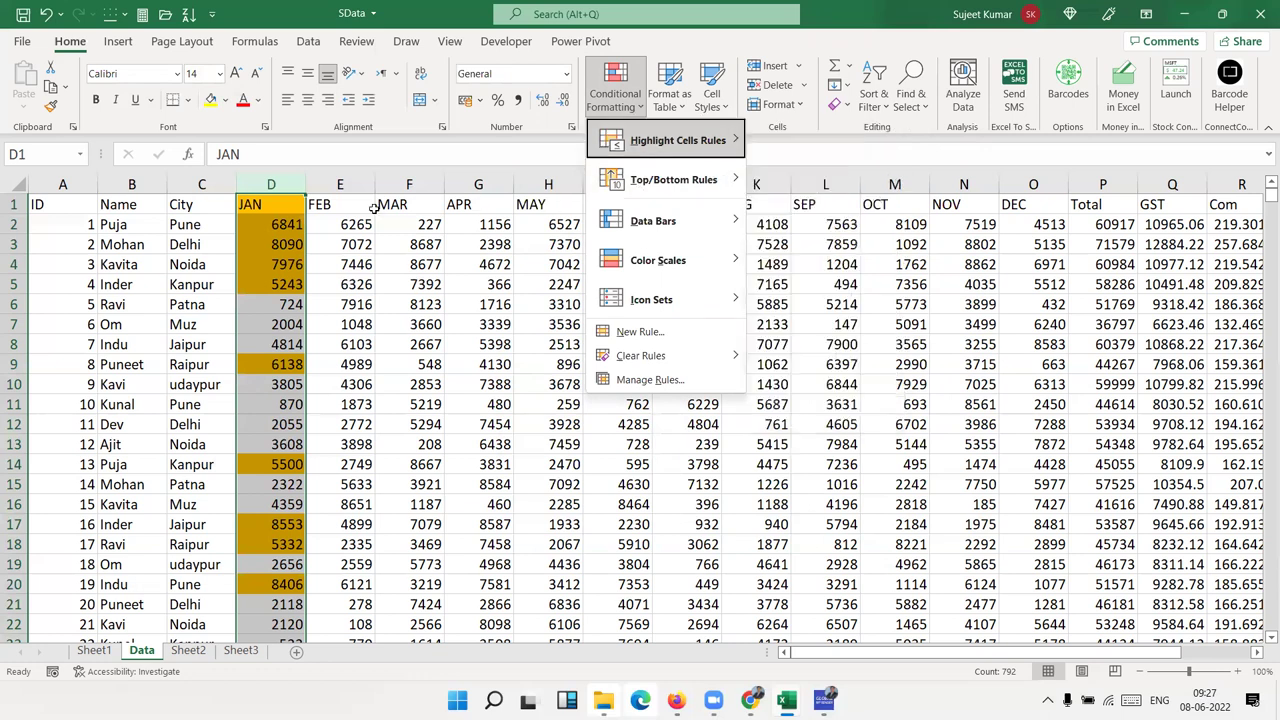
{"action": "key", "text": "Escape"}
{"action": "key", "text": "ctrl+shift+equal"}
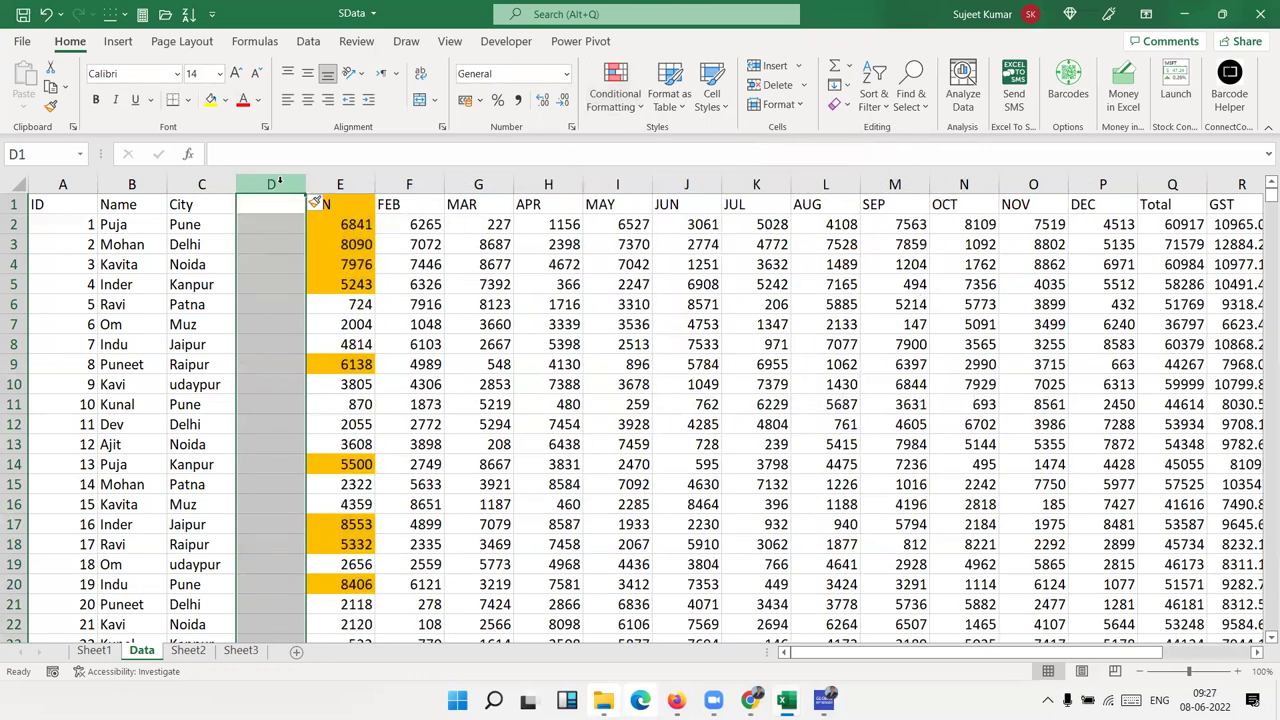
{"action": "type", "text": "Date"}
{"action": "key", "text": "Return"}
Enter 1/6 (01-Jun) in D2 and fill consecutive dates down the Date column
{"action": "type", "text": "1/1"}
{"action": "key", "text": "Return"}
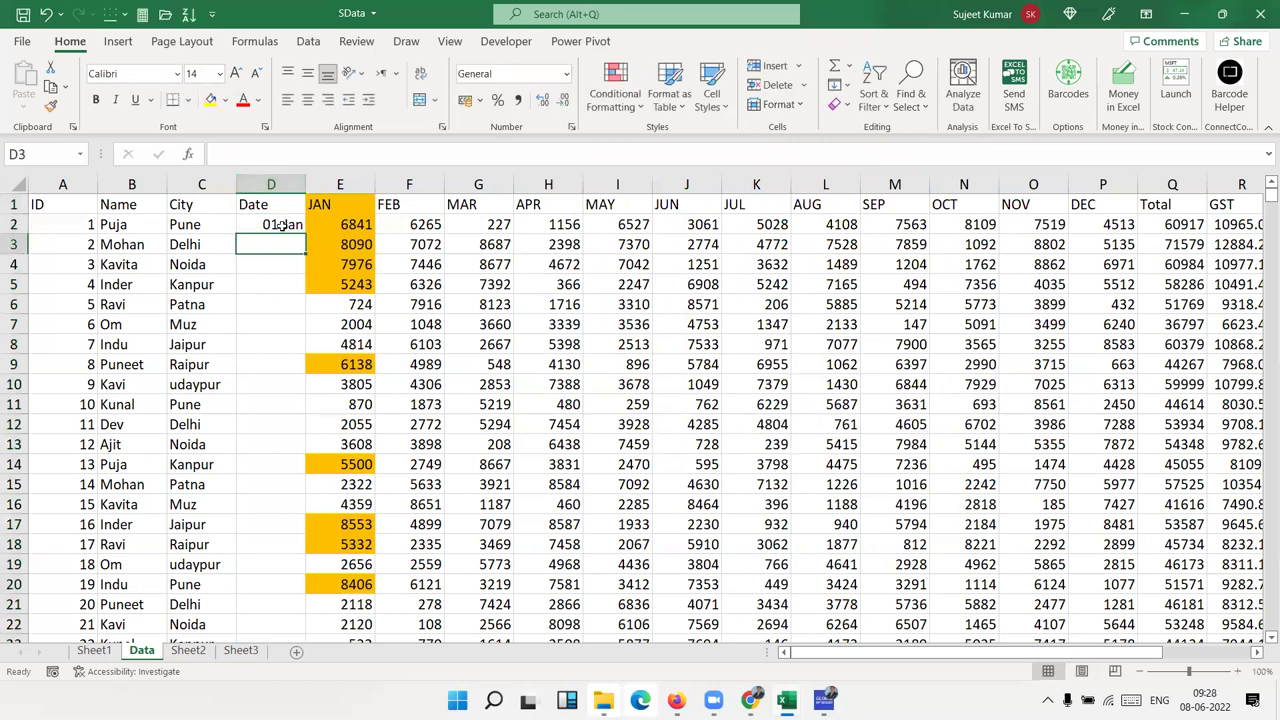
{"action": "left_click", "coordinate": [282, 225]}
{"action": "type", "text": "1/5"}
{"action": "key", "text": "Return"}
{"action": "left_click", "coordinate": [283, 225]}
{"action": "type", "text": "1/6"}
{"action": "key", "text": "Return"}
{"action": "left_click", "coordinate": [292, 226]}
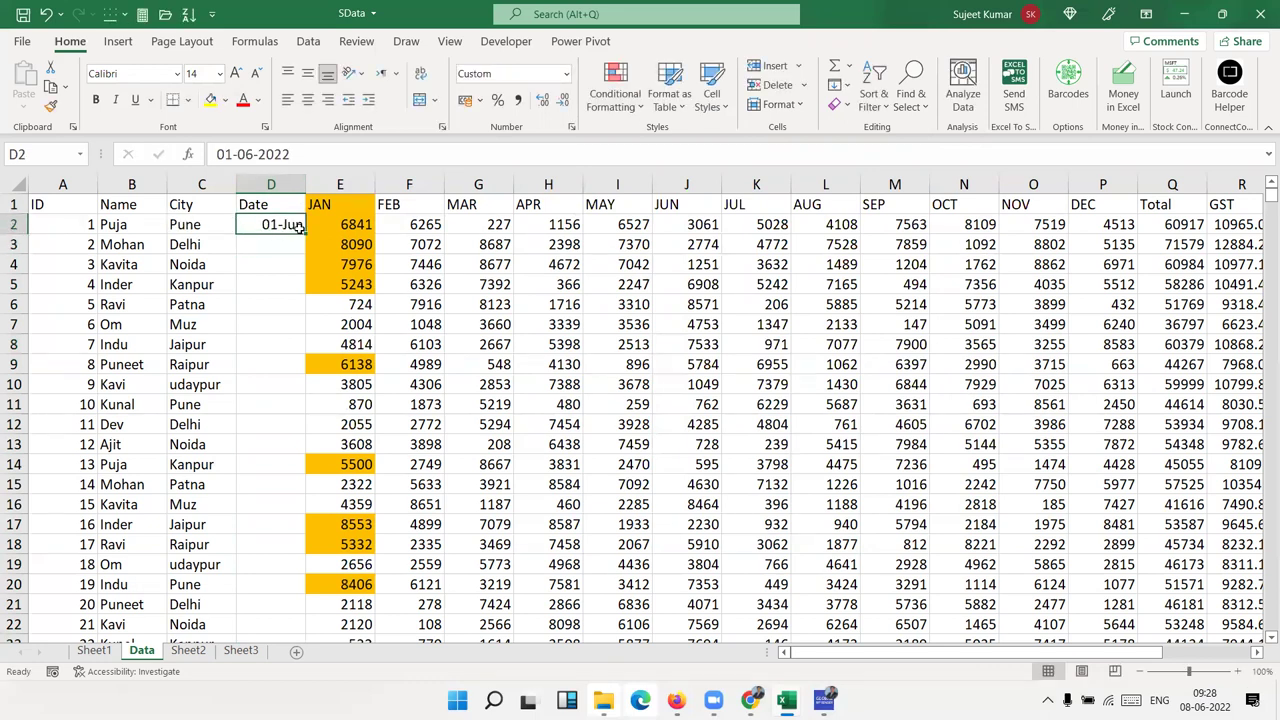
{"action": "double_click", "coordinate": [304, 234]}
{"action": "left_click", "coordinate": [618, 98]}
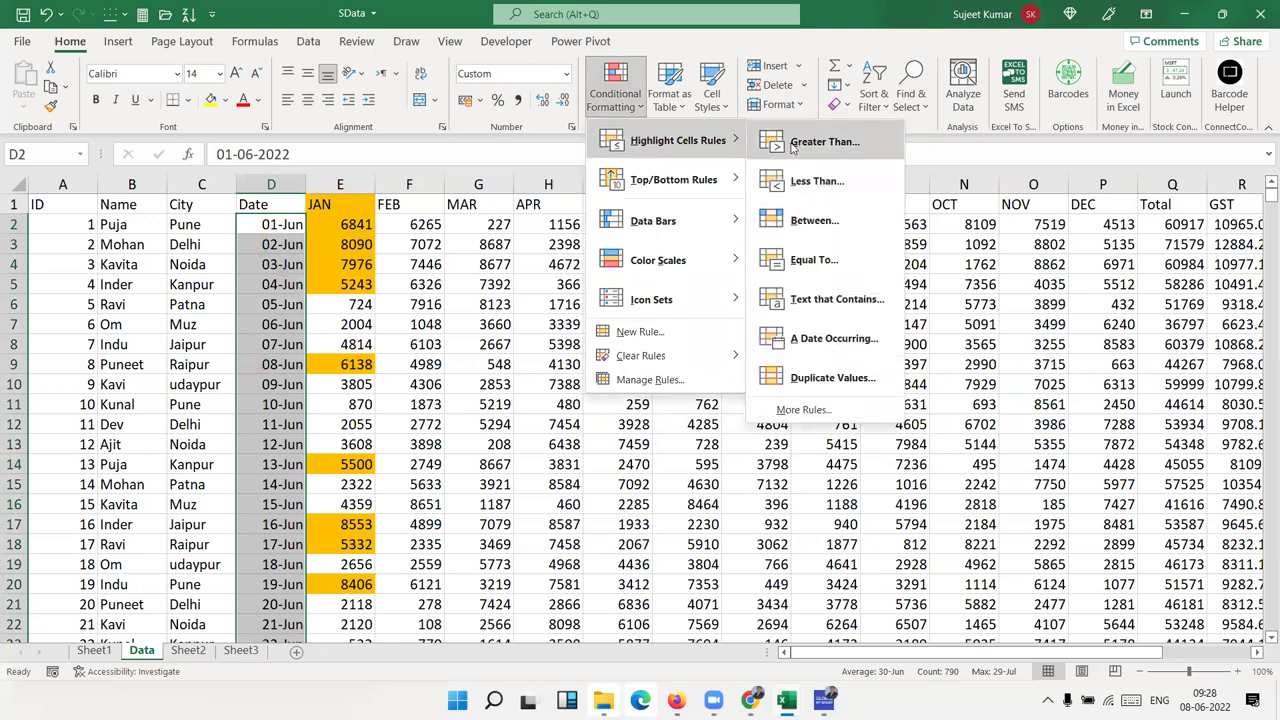
{"action": "left_click", "coordinate": [840, 155]}
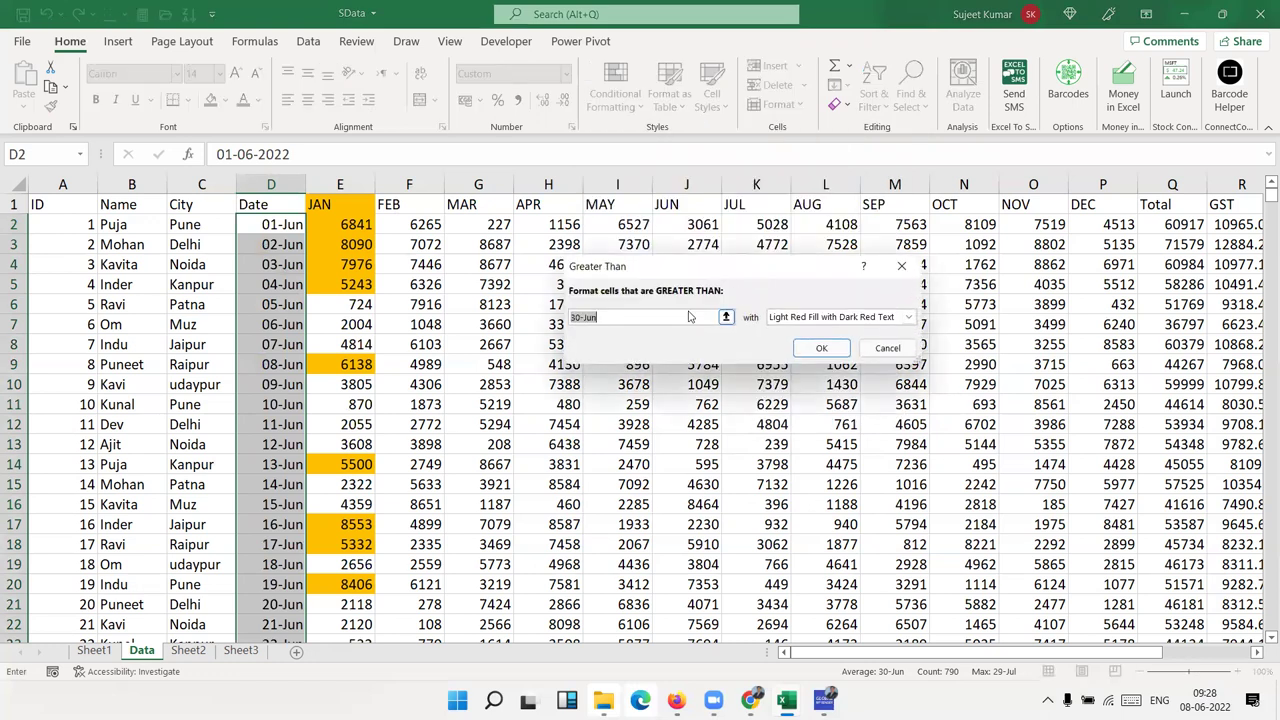
{"action": "type", "text": "10-J"}
{"action": "type", "text": "un"}
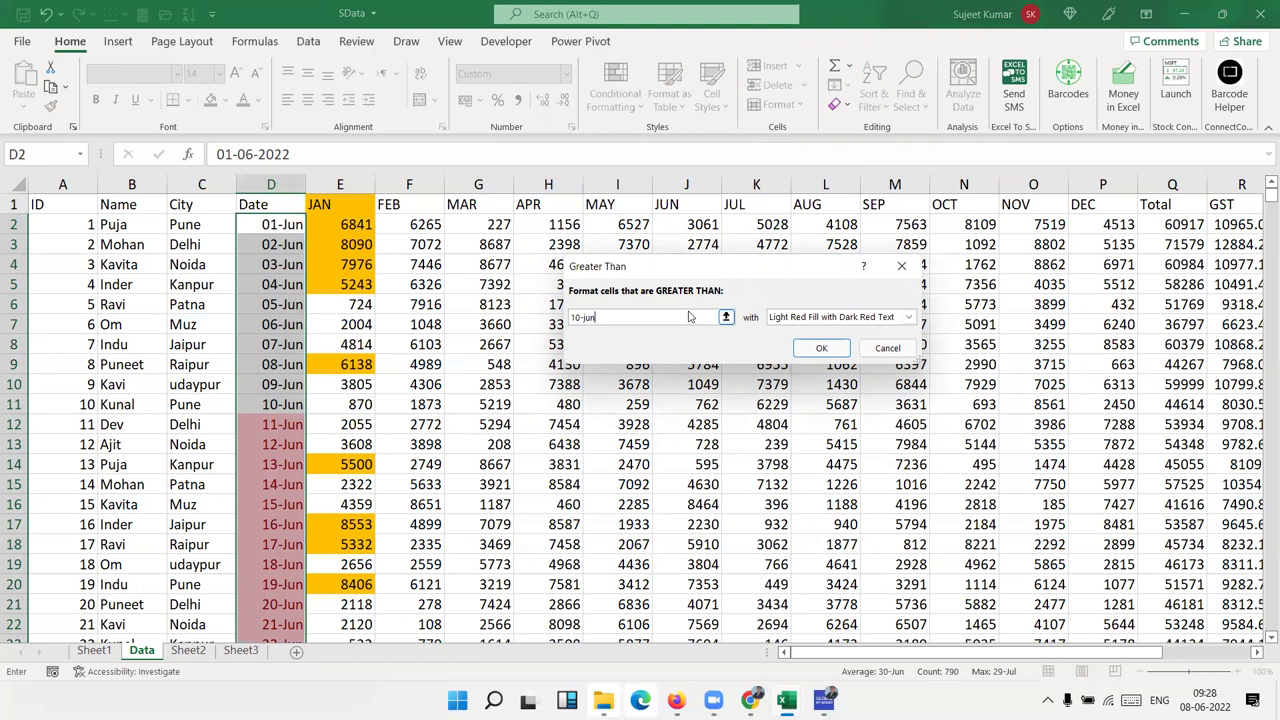
{"action": "type", "text": "-"}
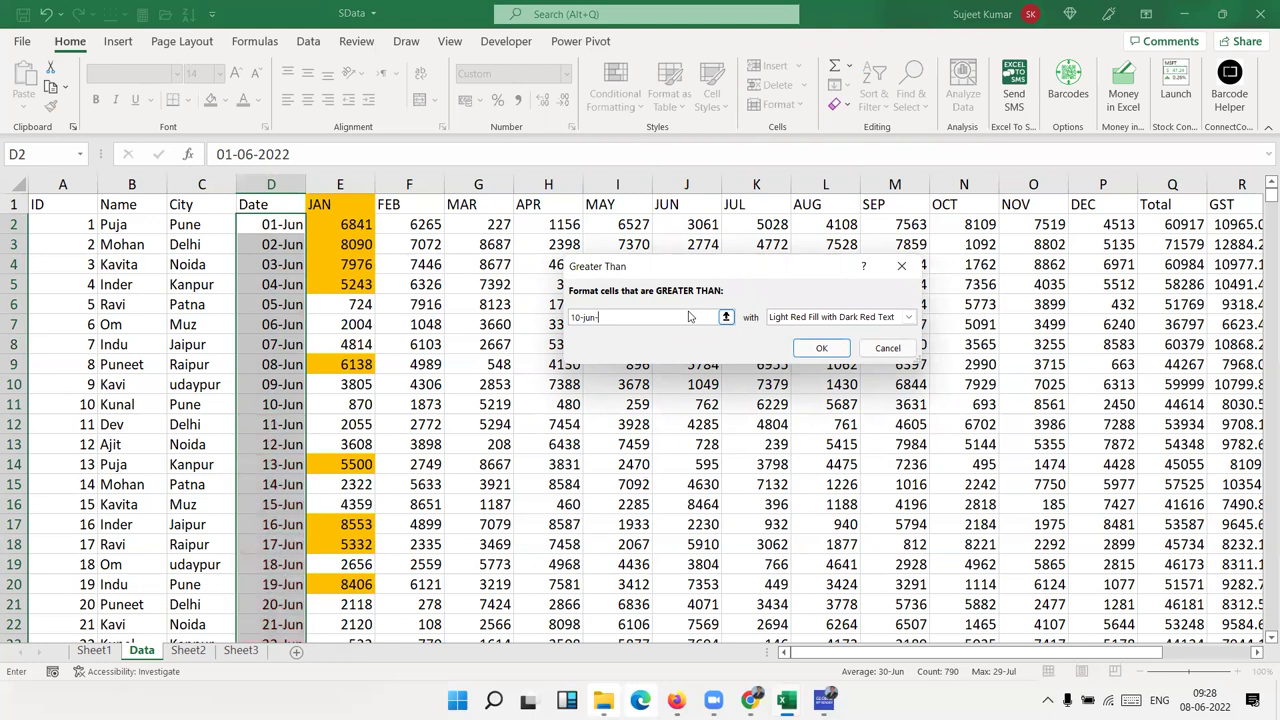
{"action": "key", "text": "BackSpace"}
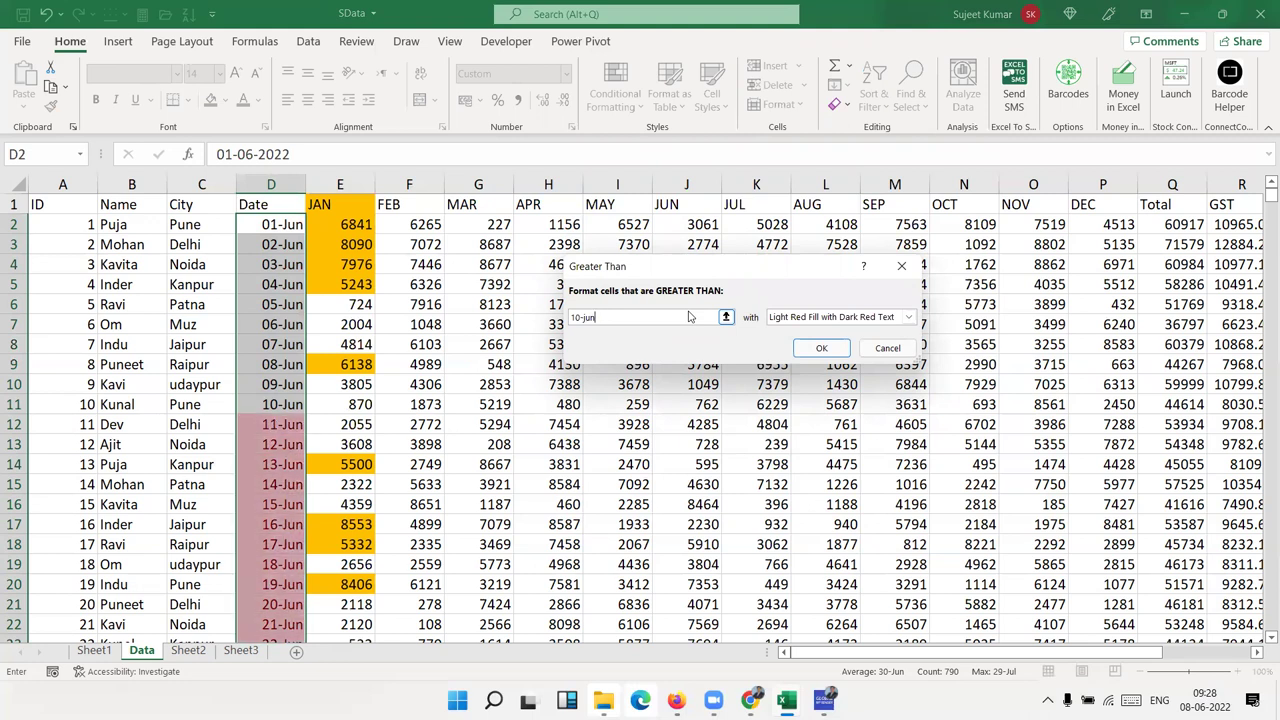
{"action": "key", "text": "BackSpace"}
{"action": "key", "text": "BackSpace"}
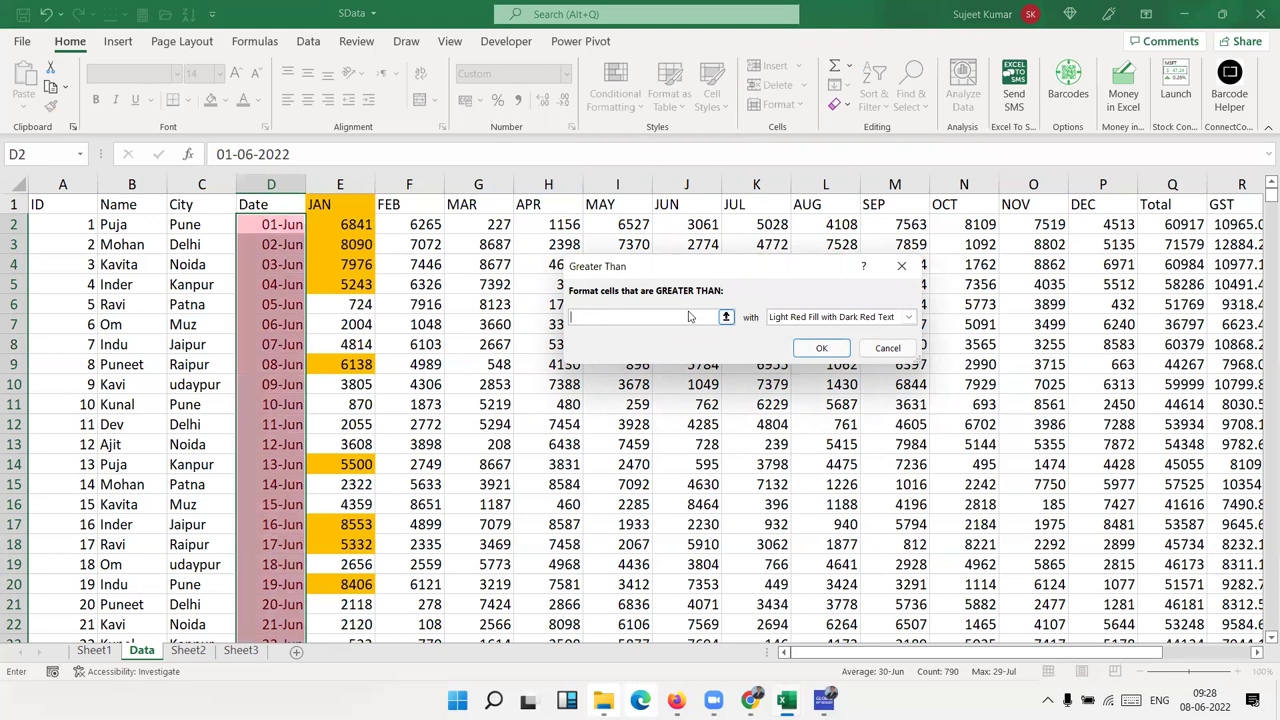
{"action": "key", "text": "Escape"}
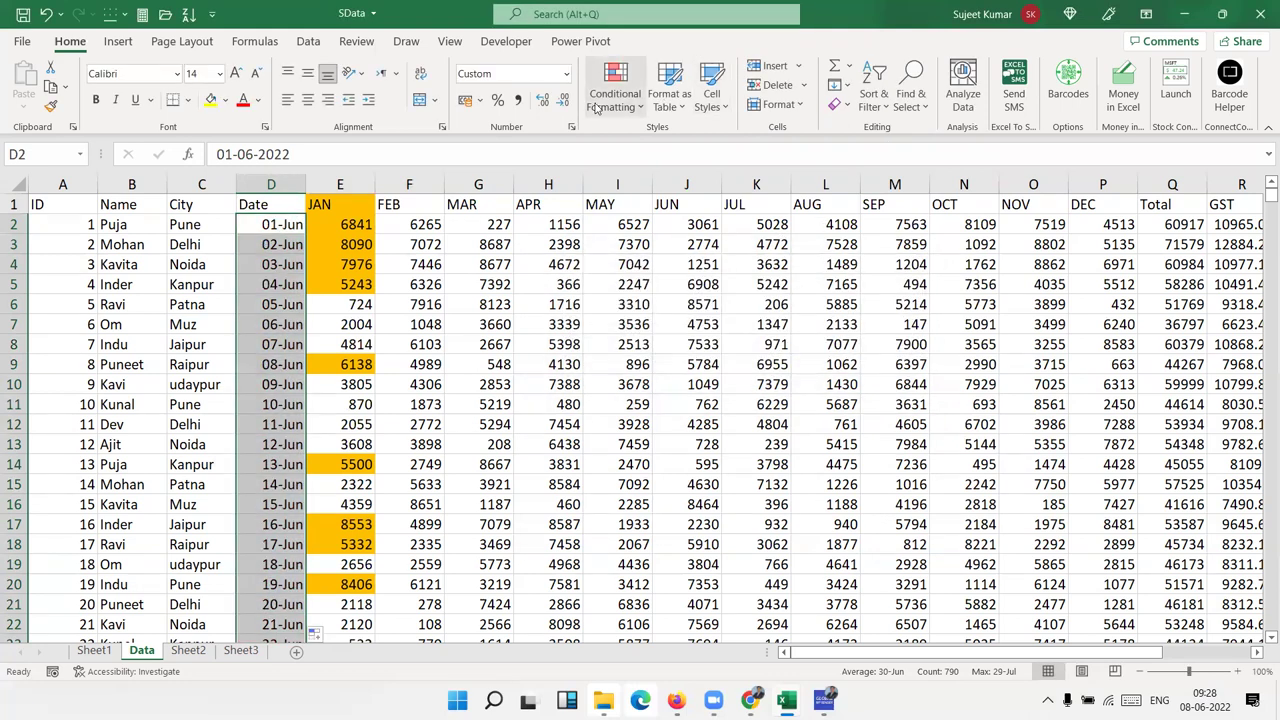
{"action": "left_click", "coordinate": [596, 107]}
{"action": "mouse_move", "coordinate": [680, 140]}
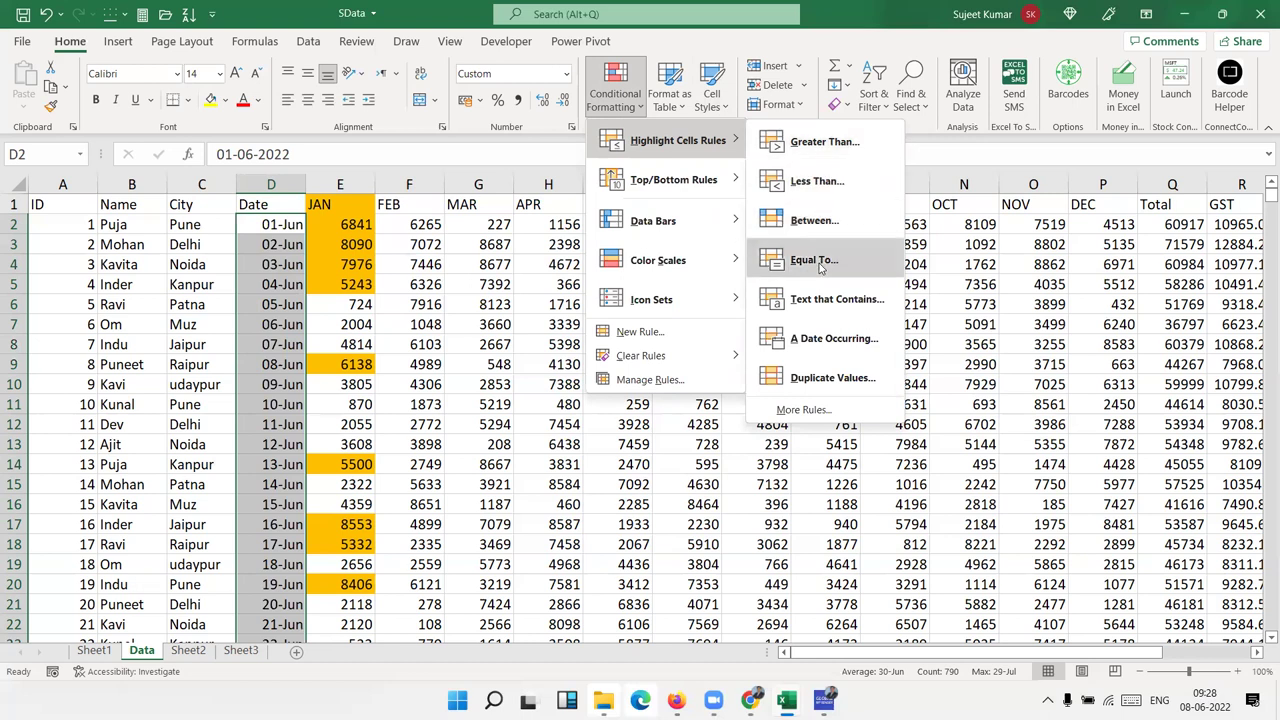
Try an Equal To rule of 6/6 on the dates without keeping it
{"action": "left_click", "coordinate": [800, 262]}
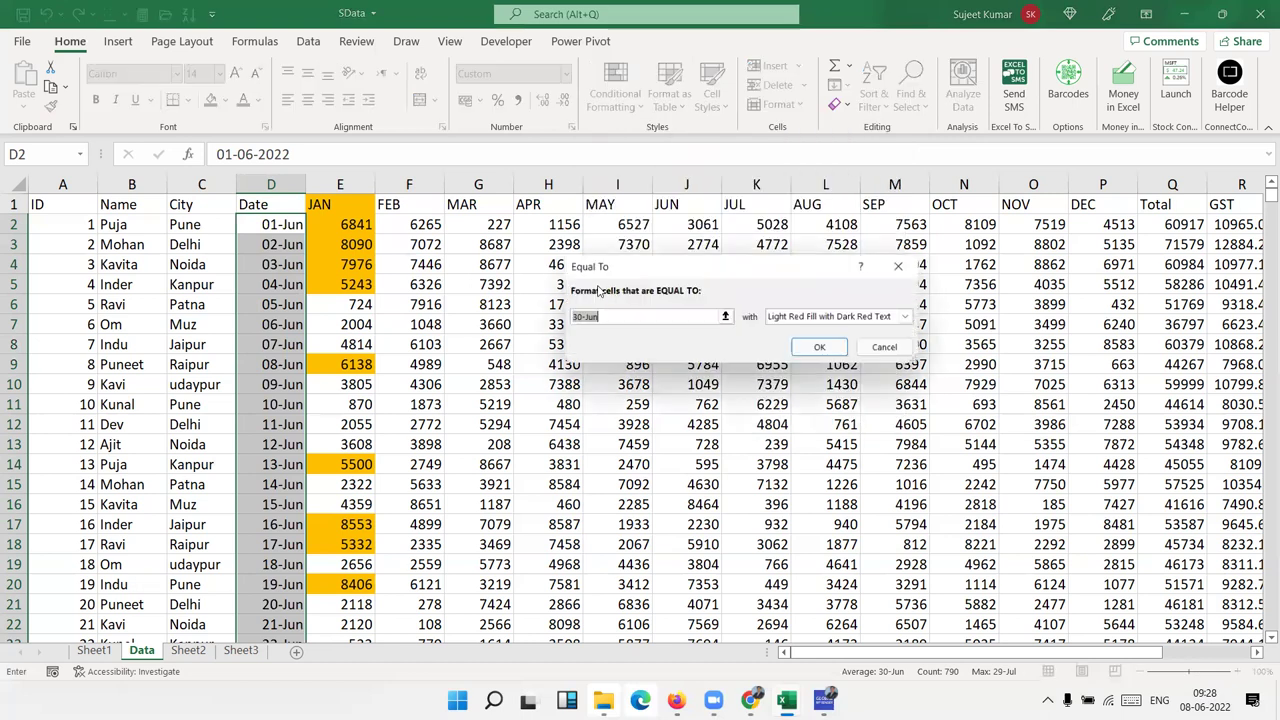
{"action": "type", "text": "6/"}
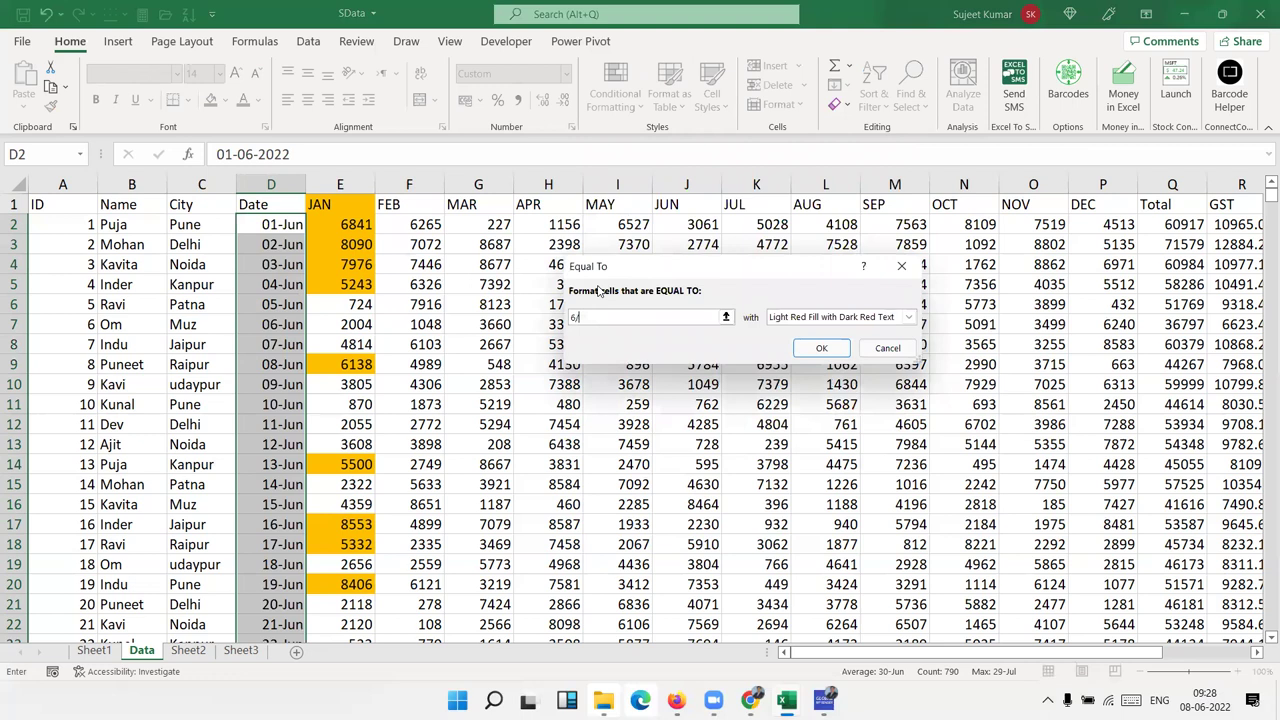
{"action": "type", "text": "6"}
{"action": "key", "text": "Return"}
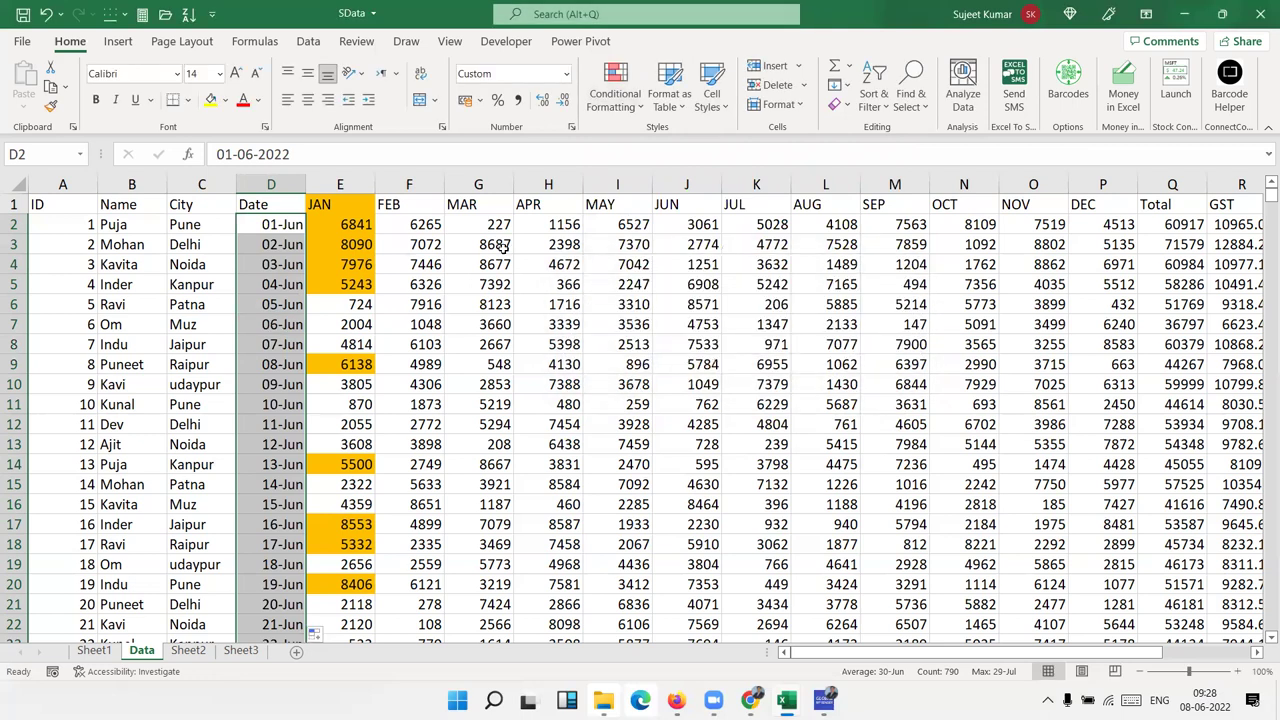
Try an Equal To rule of 7072 on the FEB column, then cancel it
{"action": "left_click", "coordinate": [433, 185]}
{"action": "left_click", "coordinate": [604, 105]}
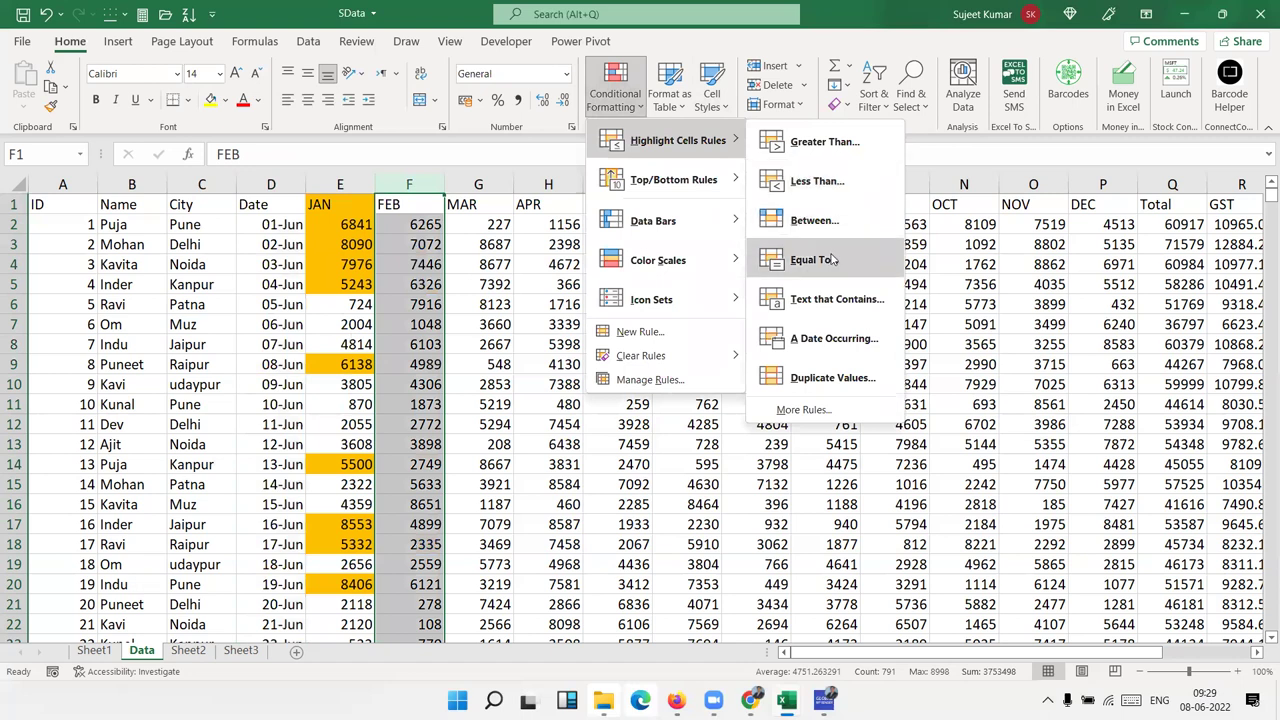
{"action": "left_click", "coordinate": [814, 259]}
{"action": "type", "text": "7072"}
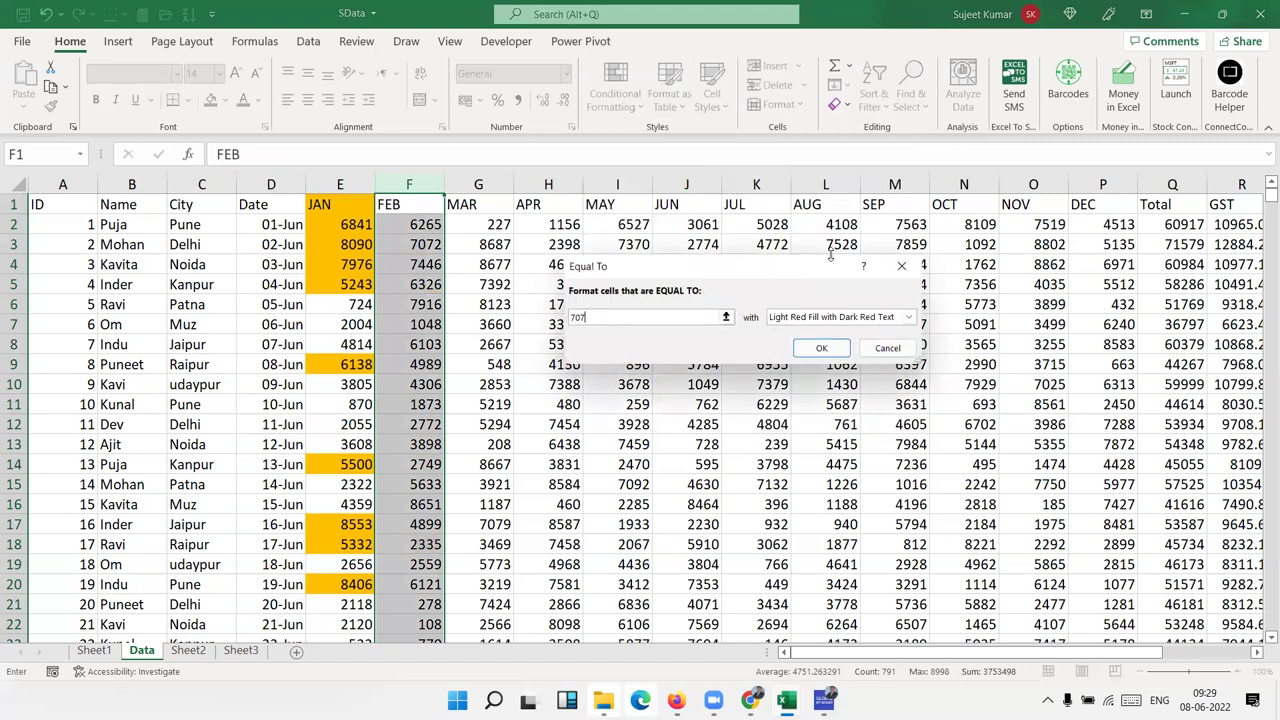
{"action": "key", "text": "Escape"}
{"action": "left_click", "coordinate": [131, 184]}
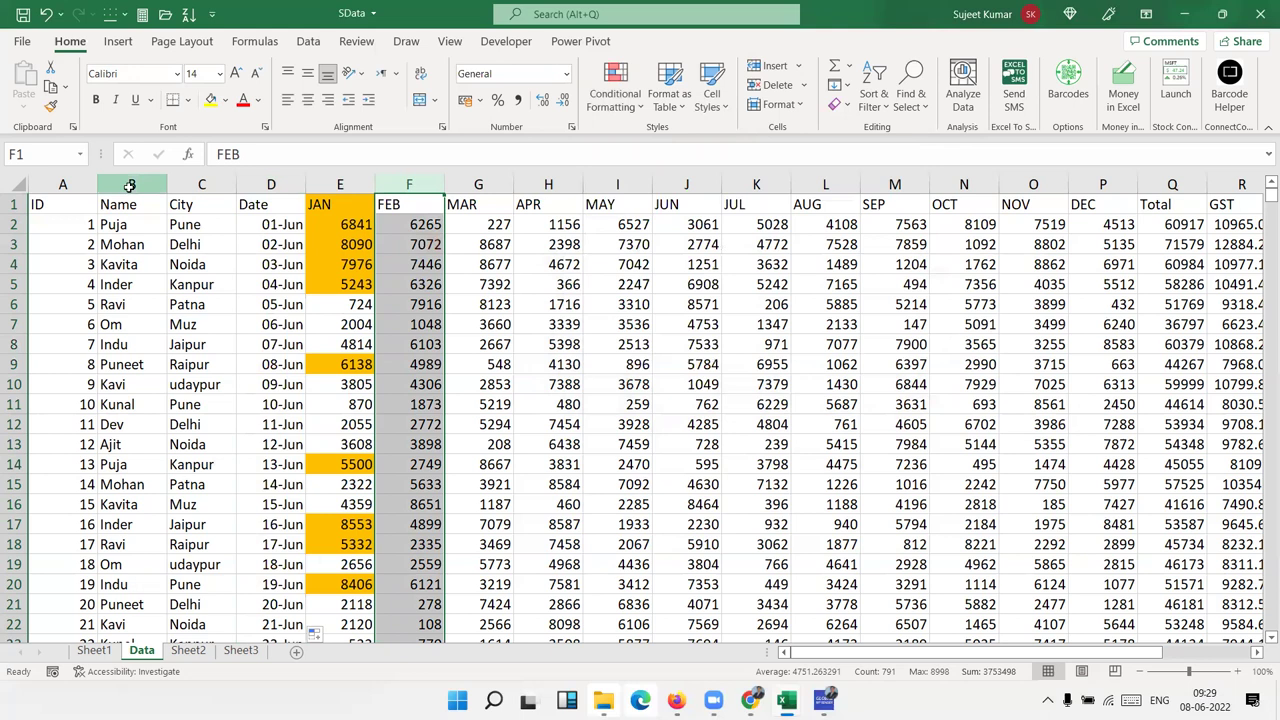
Try an Equal To rule matching a name in the Name column, then cancel it
{"action": "left_click", "coordinate": [620, 100]}
{"action": "mouse_move", "coordinate": [637, 143]}
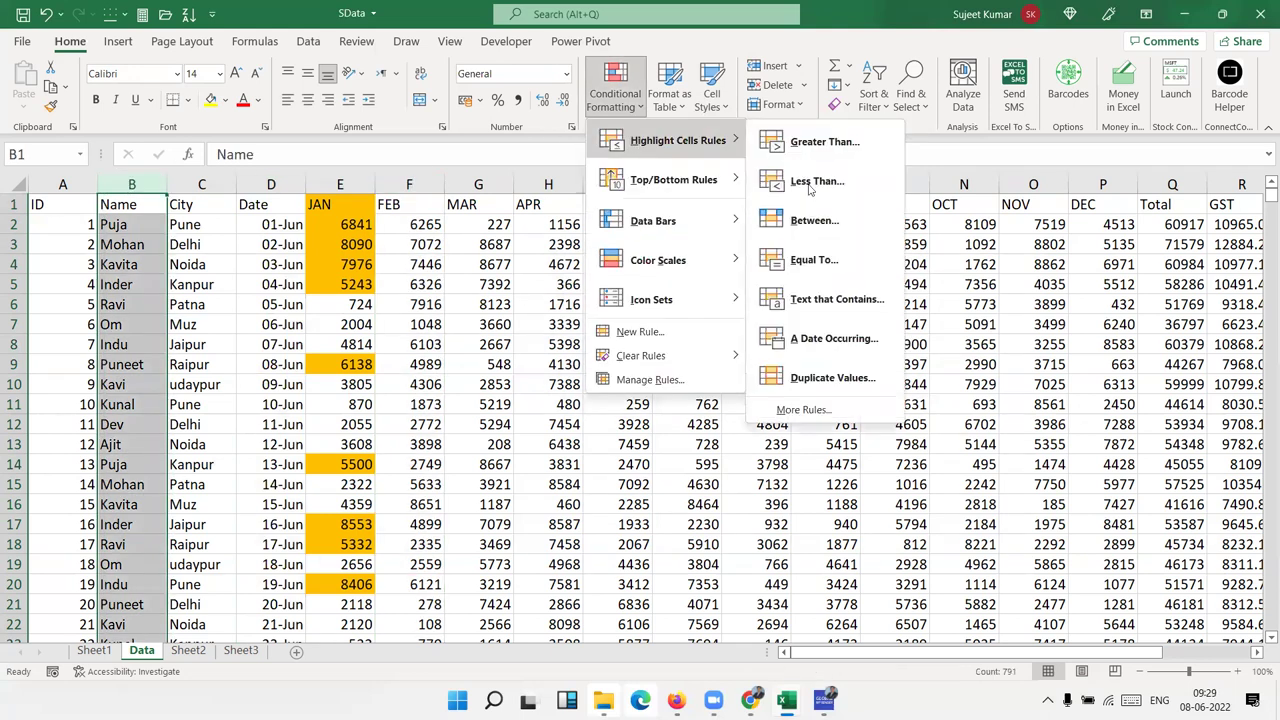
{"action": "left_click", "coordinate": [828, 258]}
{"action": "type", "text": "P"}
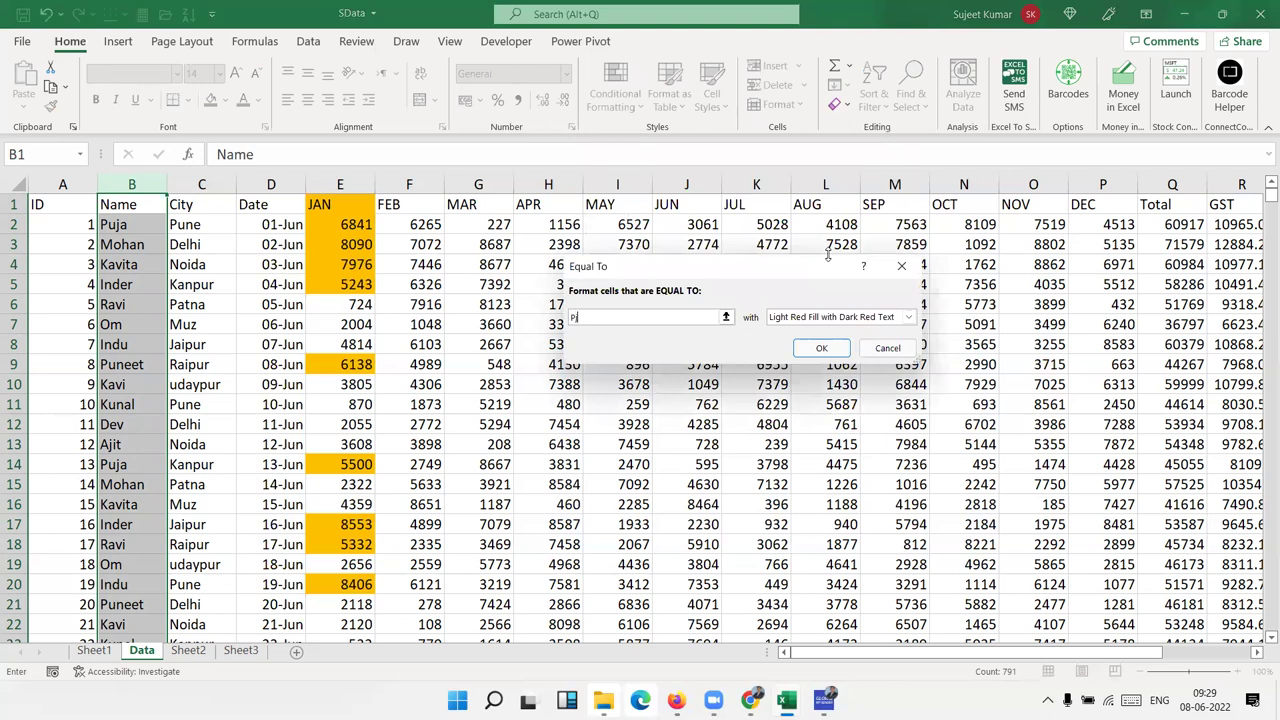
{"action": "type", "text": "uja"}
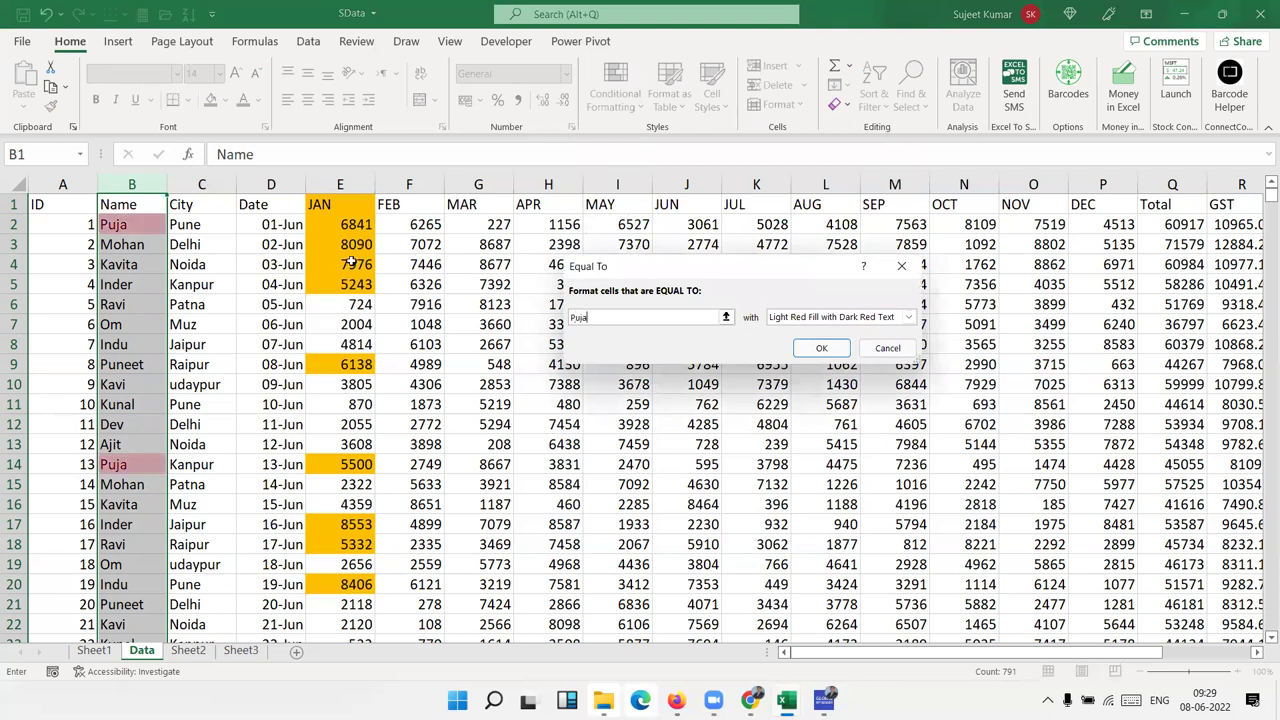
{"action": "key", "text": "Escape"}
Change cell C12 from Delhi to New Delhi
{"action": "left_click", "coordinate": [200, 420]}
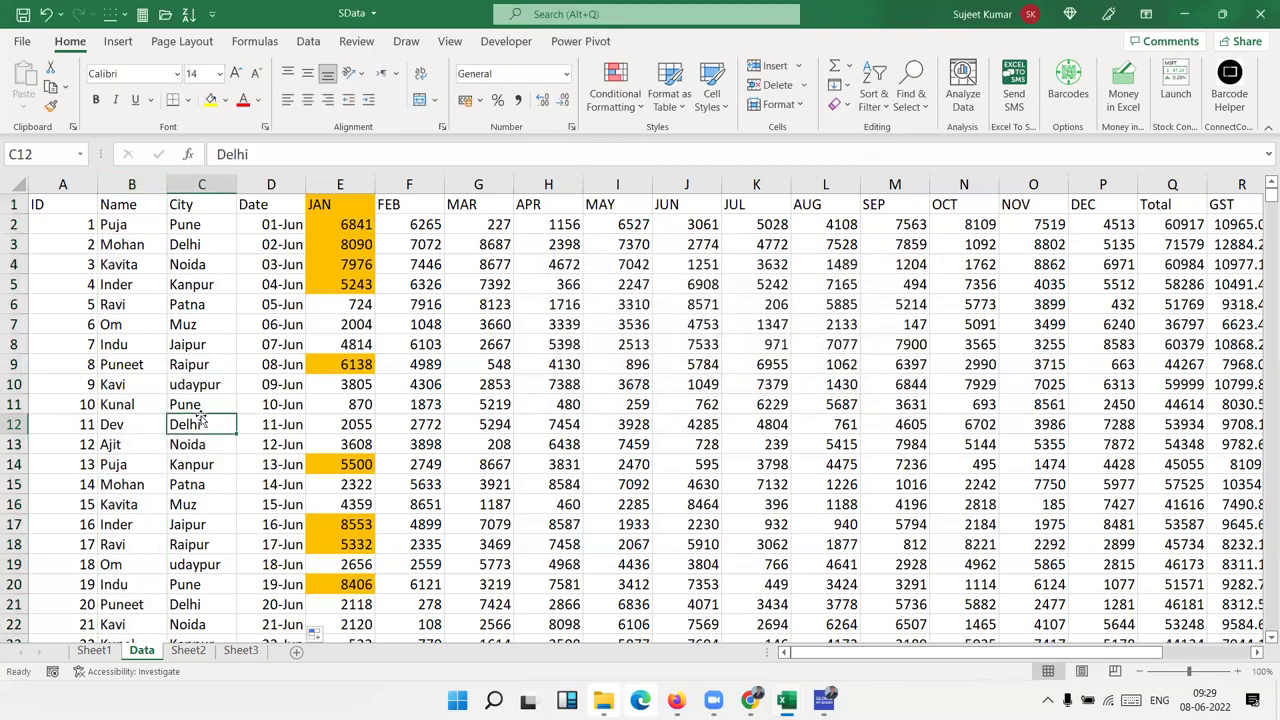
{"action": "type", "text": "New Delhi"}
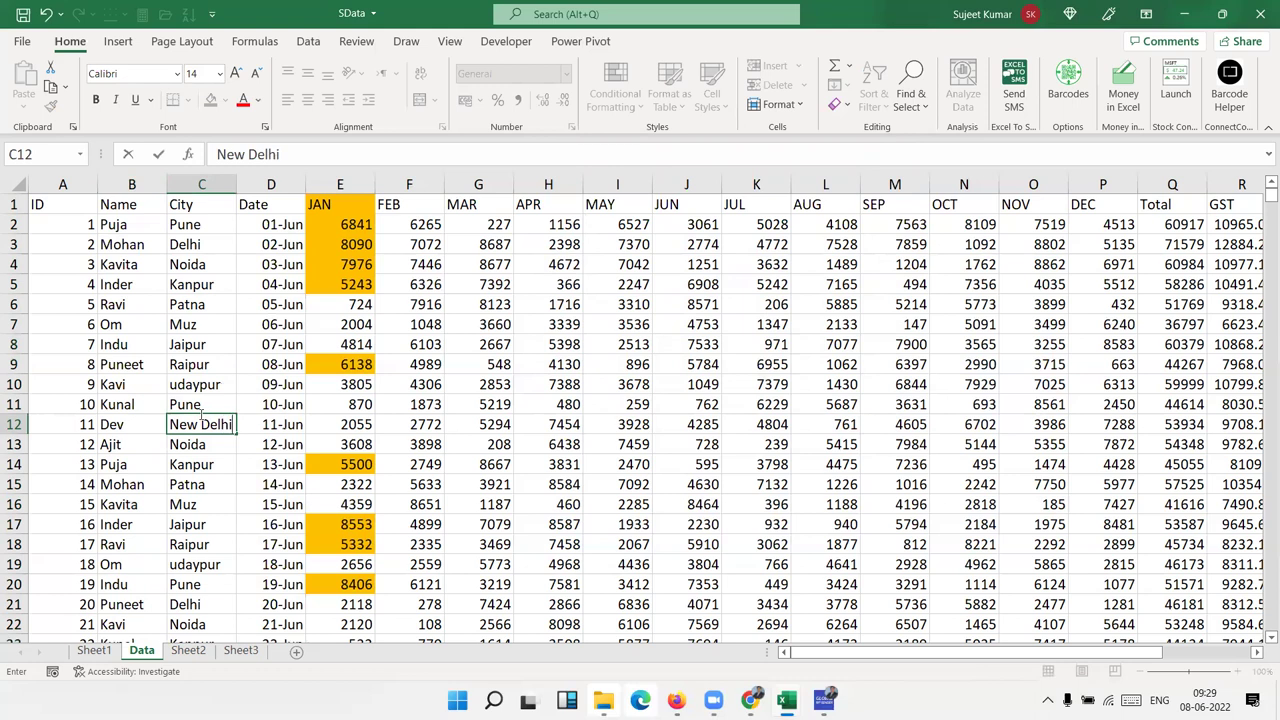
{"action": "key", "text": "Return"}
{"action": "left_click", "coordinate": [200, 200]}
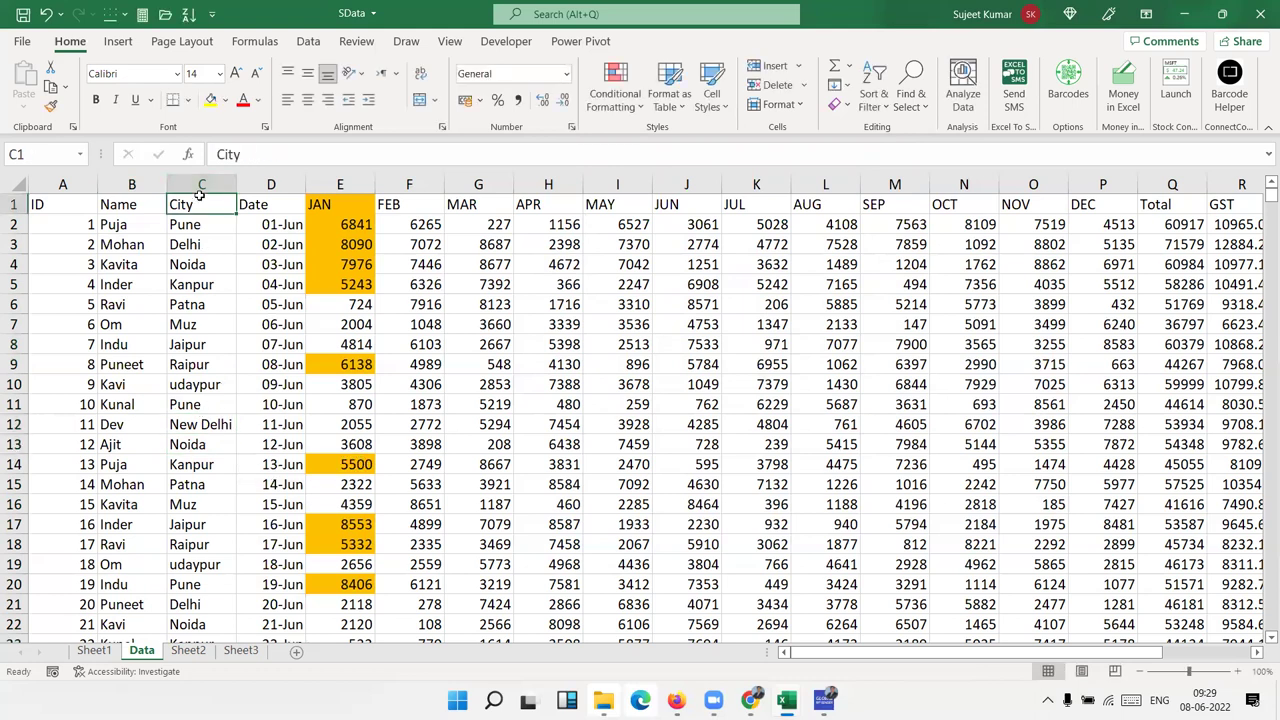
{"action": "left_click", "coordinate": [201, 184]}
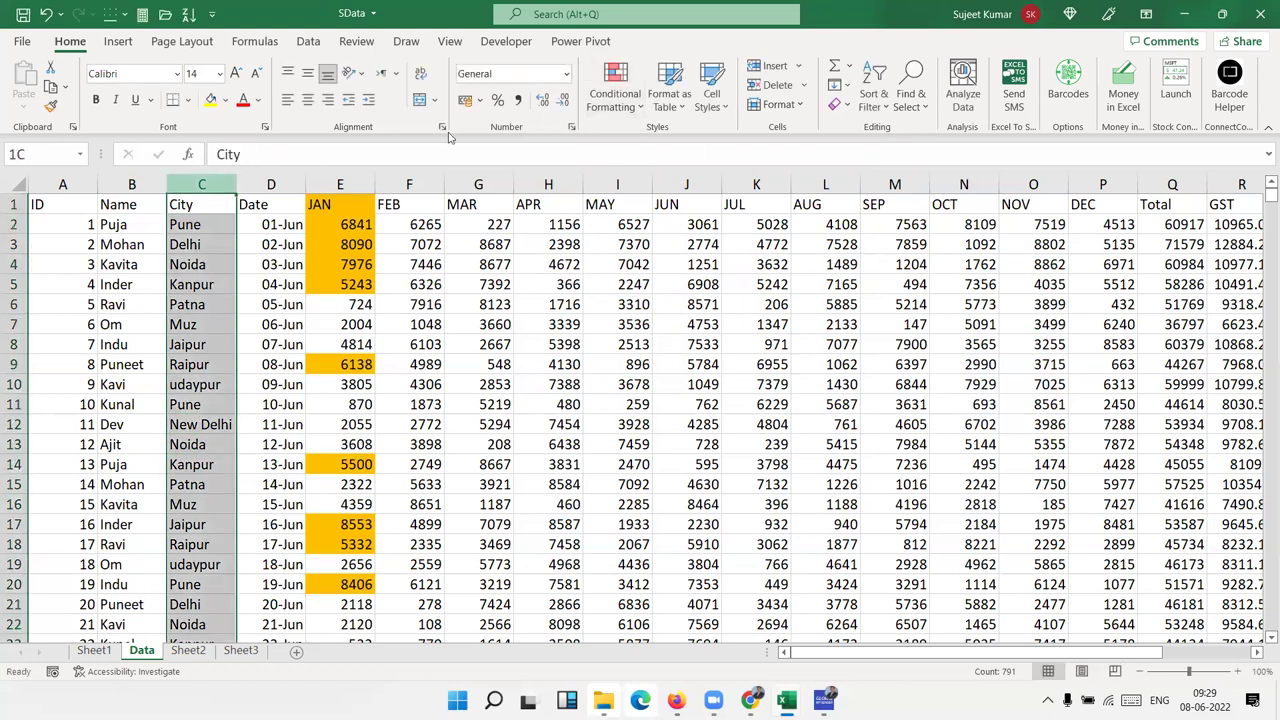
{"action": "left_click", "coordinate": [615, 90]}
{"action": "mouse_move", "coordinate": [648, 143]}
{"action": "left_click", "coordinate": [858, 259]}
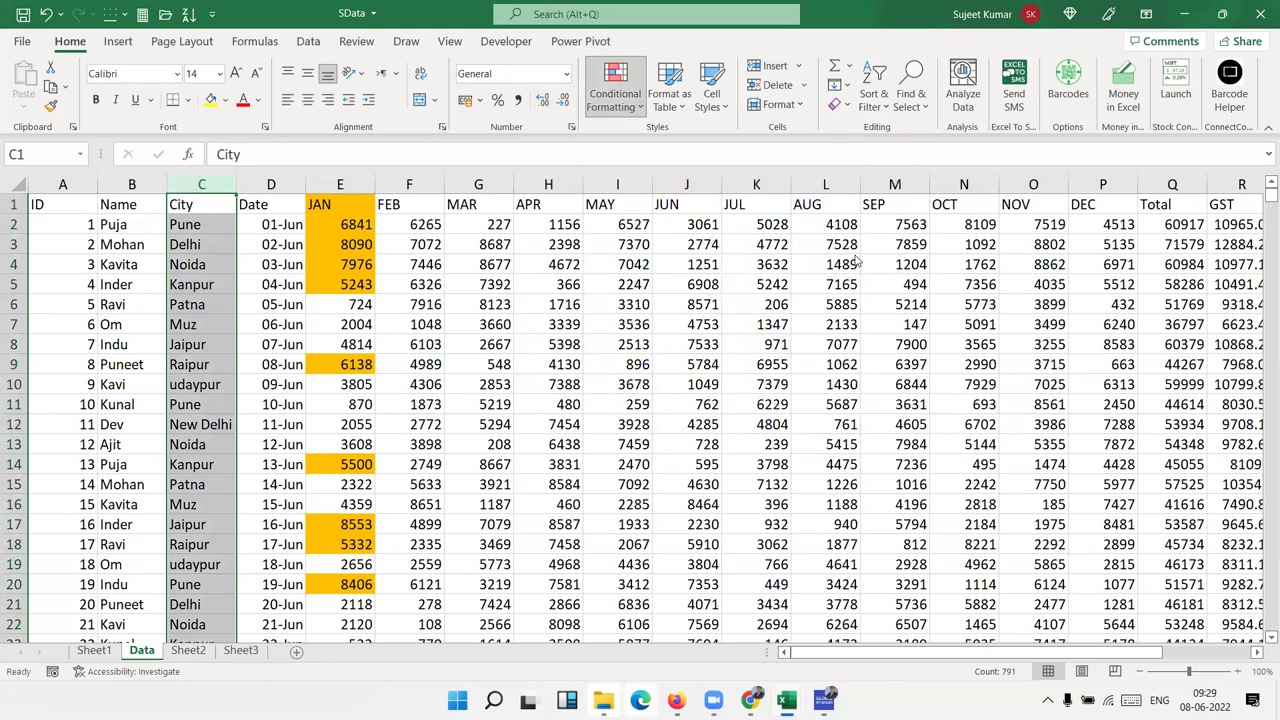
{"action": "type", "text": "Delhi"}
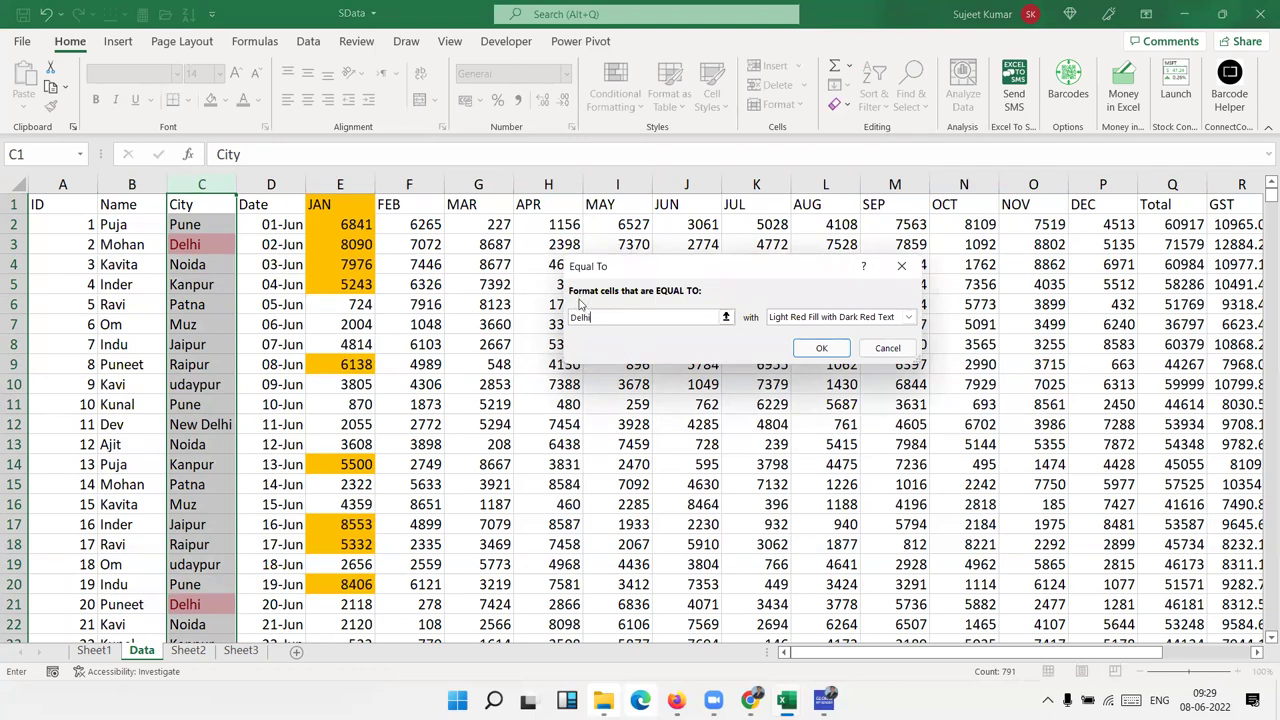
{"action": "key", "text": "Return"}
{"action": "left_click", "coordinate": [614, 95]}
{"action": "mouse_move", "coordinate": [617, 143]}
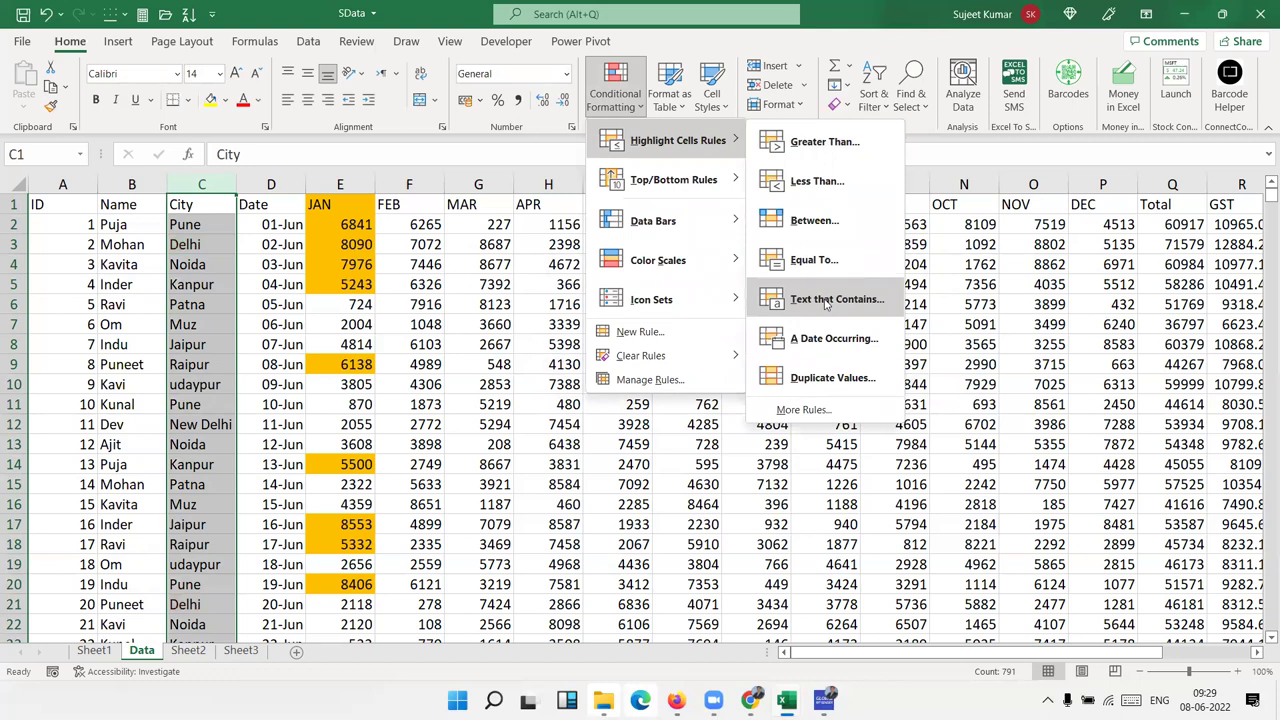
{"action": "left_click", "coordinate": [825, 299]}
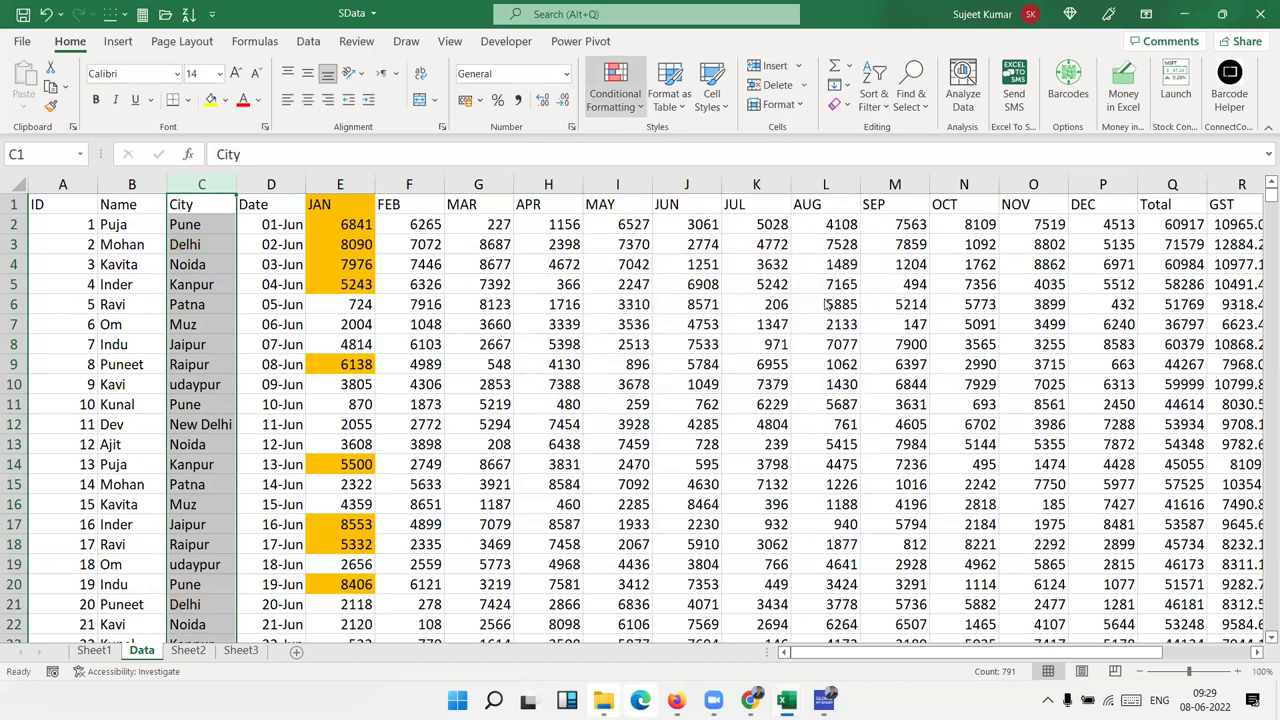
{"action": "type", "text": "Delhi"}
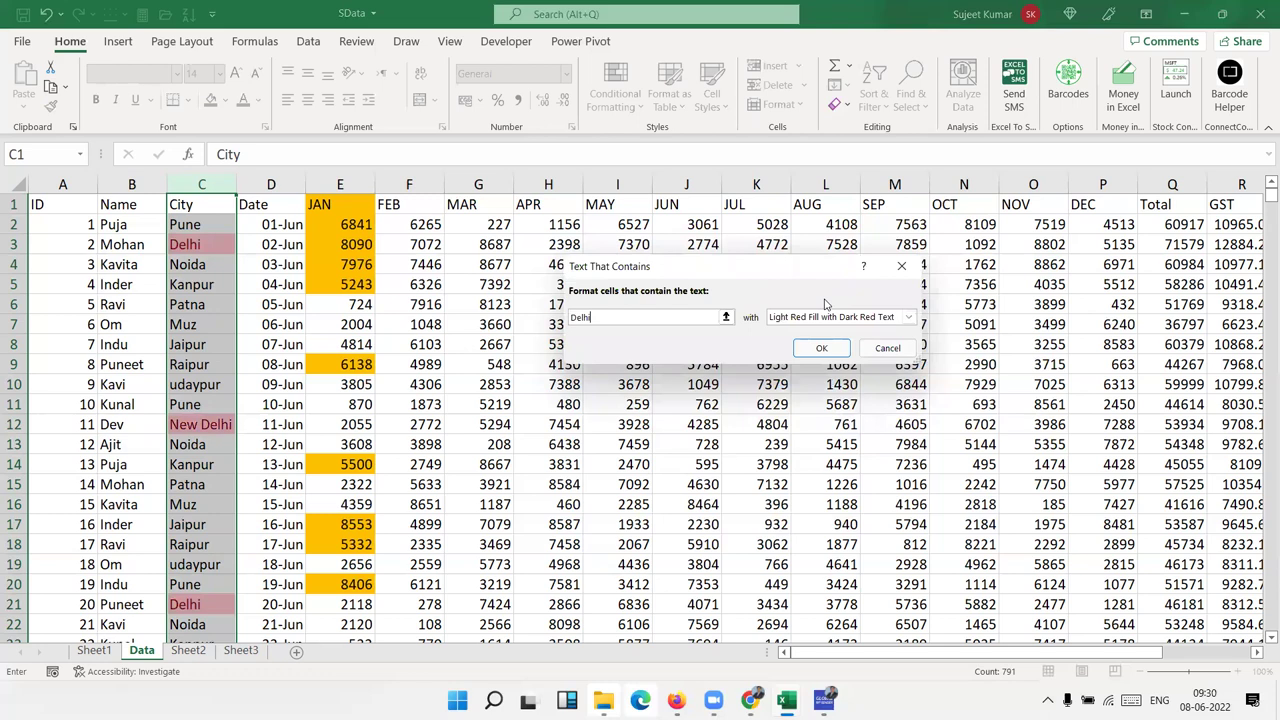
{"action": "key", "text": "Escape"}
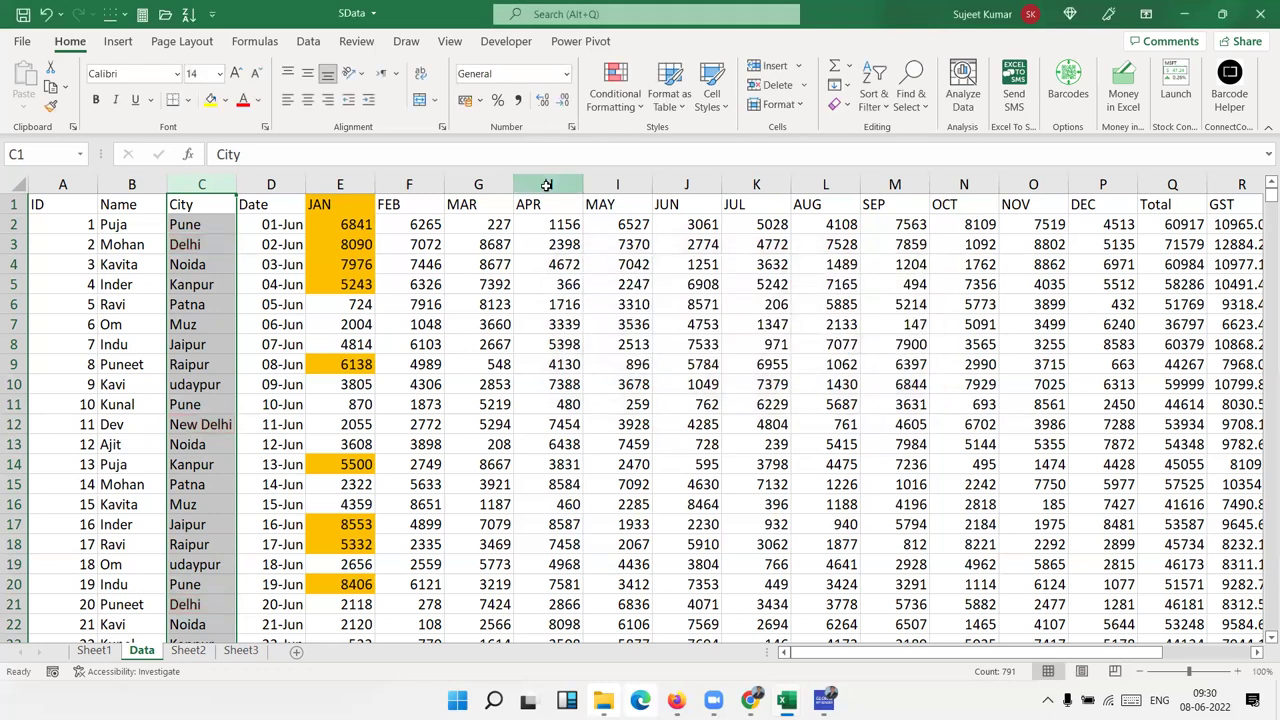
{"action": "left_click", "coordinate": [550, 186]}
Preview a Text That Contains rule on APR with 11, then 66, and discard it
{"action": "left_click", "coordinate": [628, 106]}
{"action": "mouse_move", "coordinate": [680, 141]}
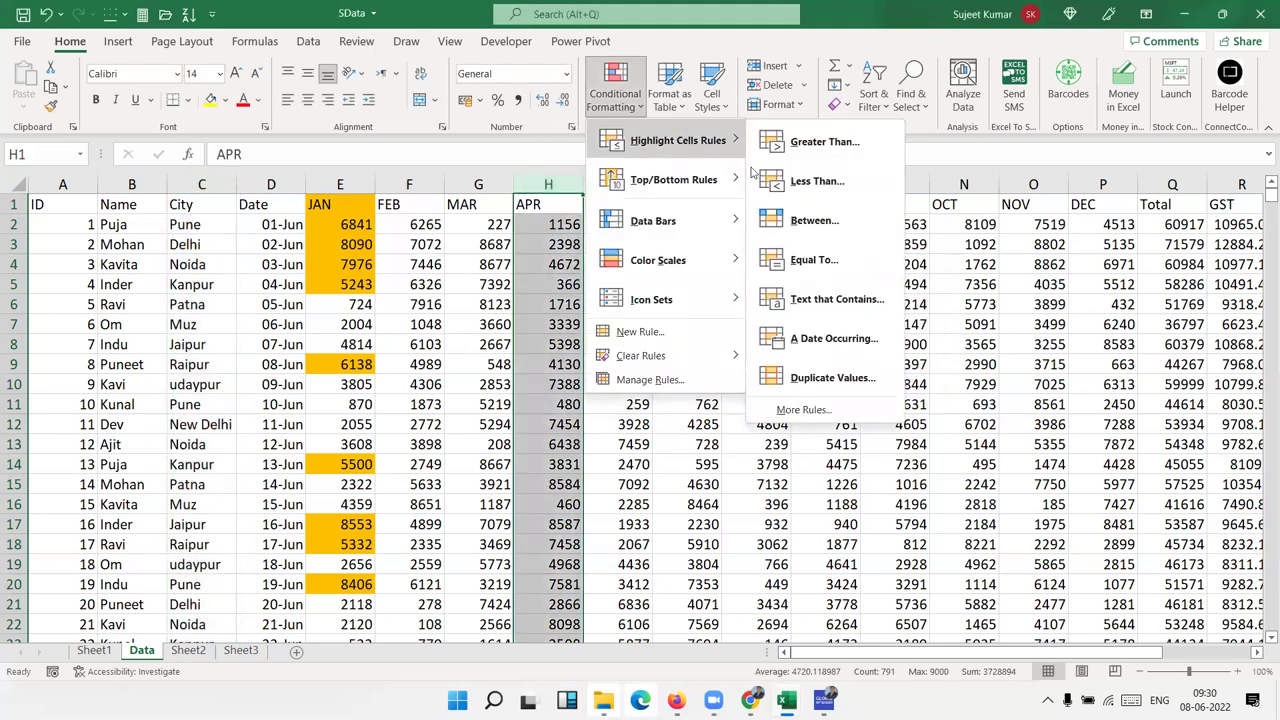
{"action": "left_click", "coordinate": [836, 299]}
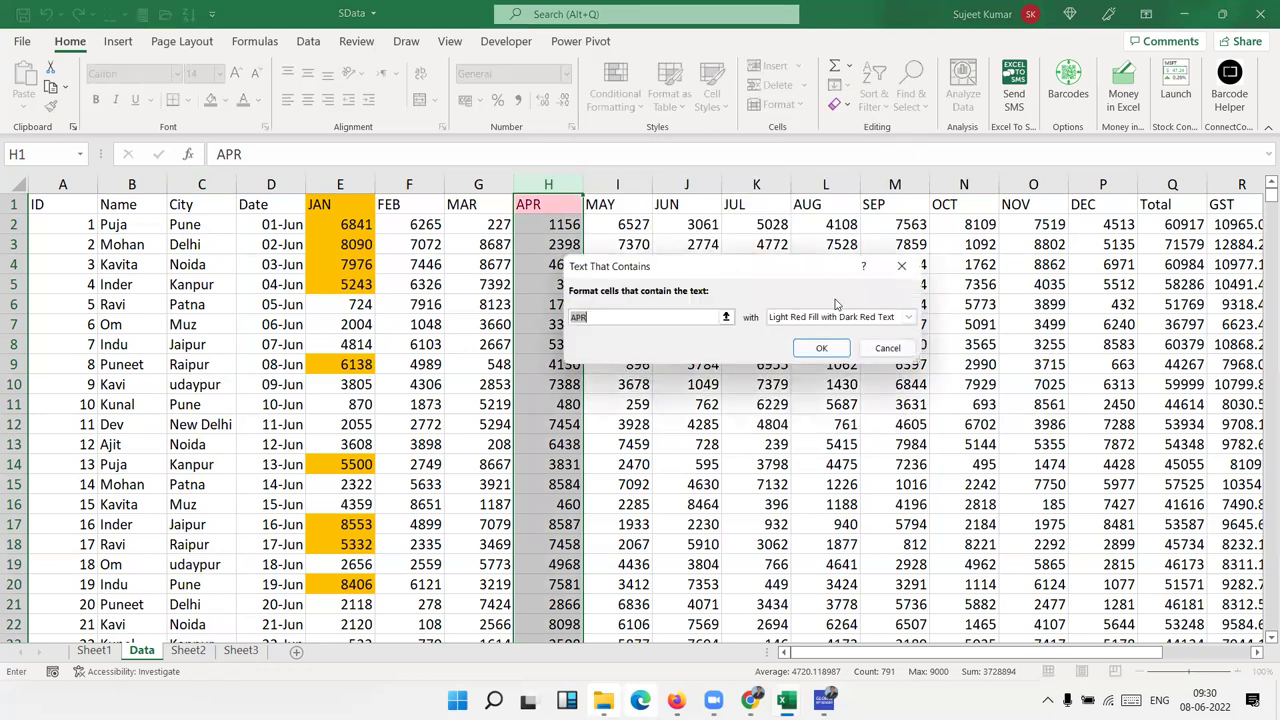
{"action": "type", "text": "11"}
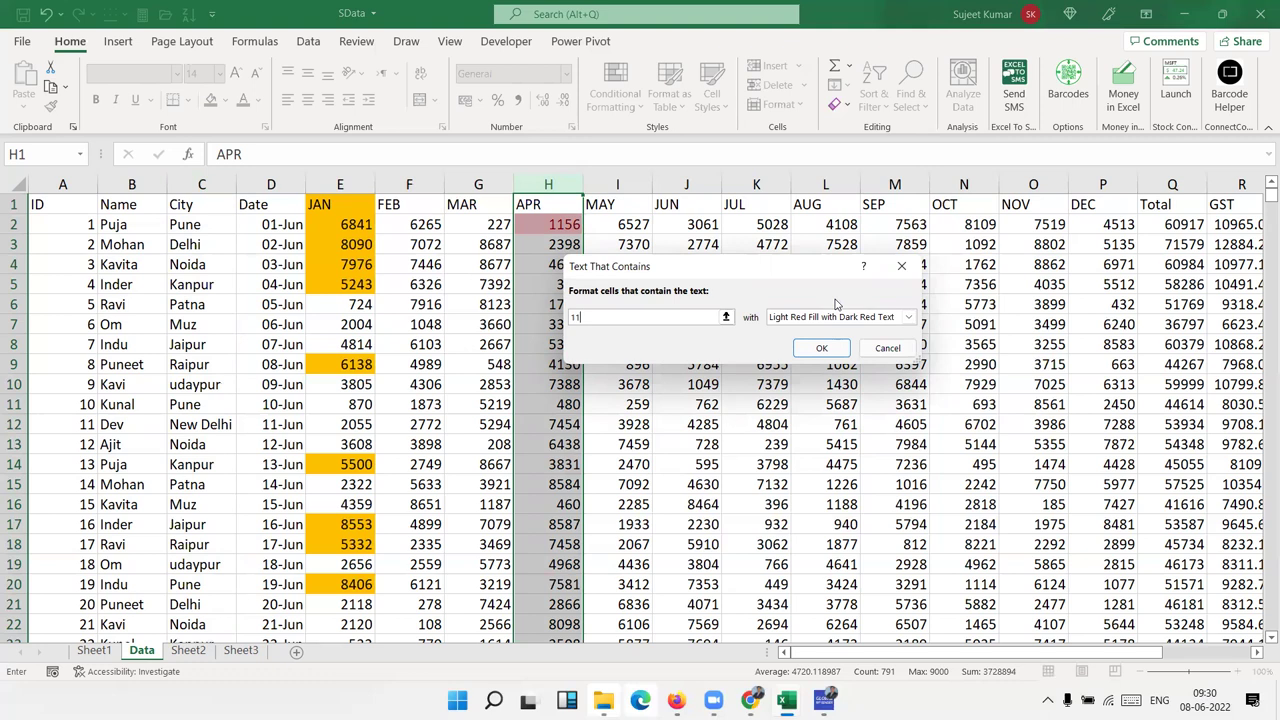
{"action": "left_click_drag", "start_coordinate": [802, 270], "coordinate": [933, 229]}
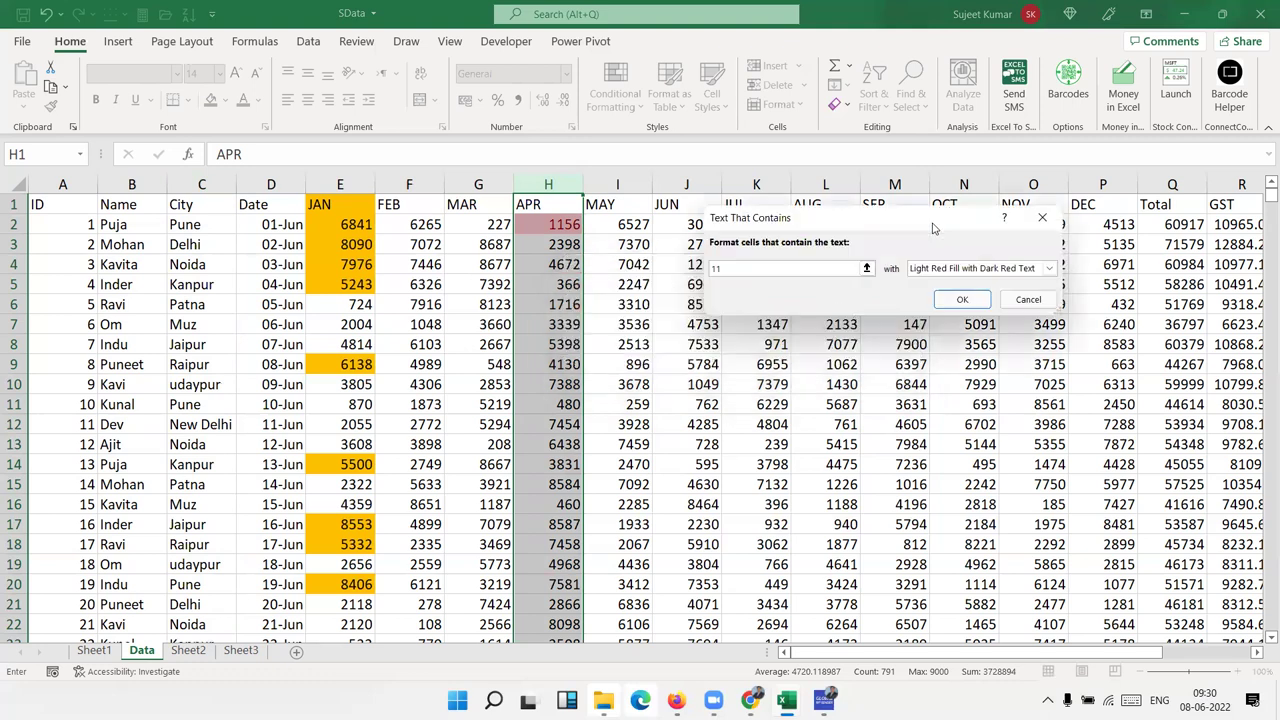
{"action": "key", "text": "BackSpace"}
{"action": "key", "text": "BackSpace"}
{"action": "type", "text": "6"}
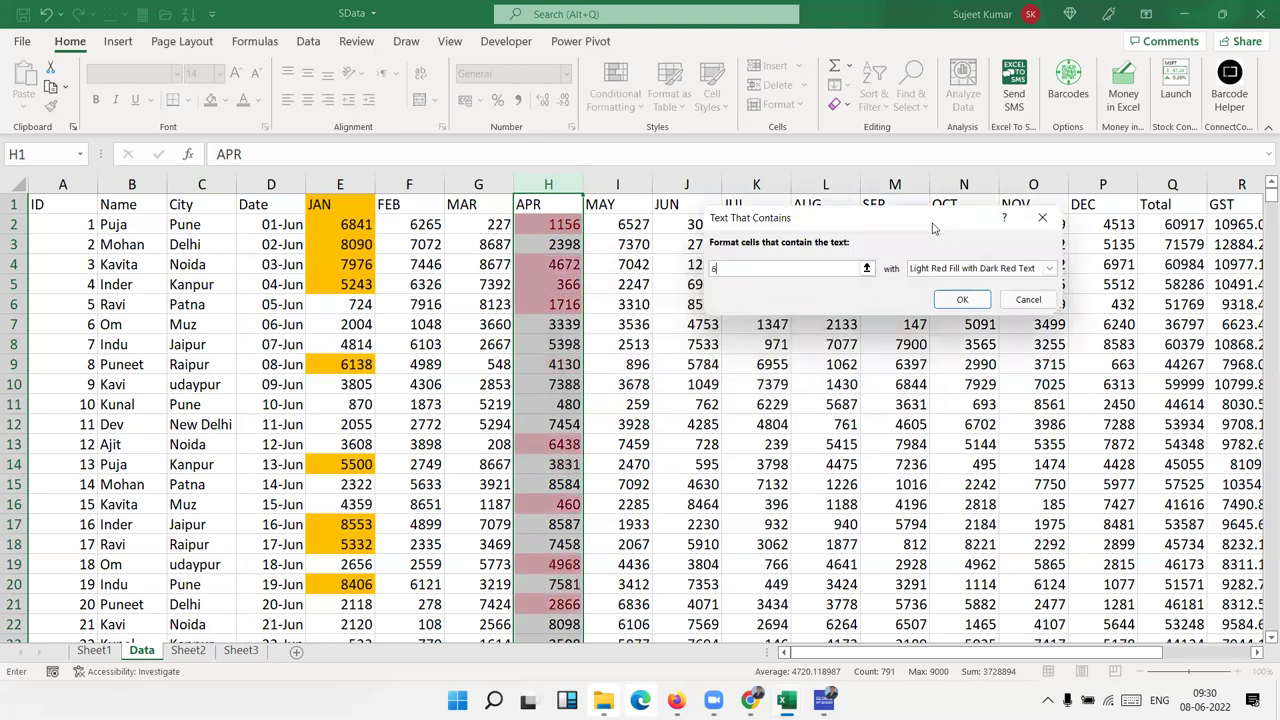
{"action": "type", "text": "6"}
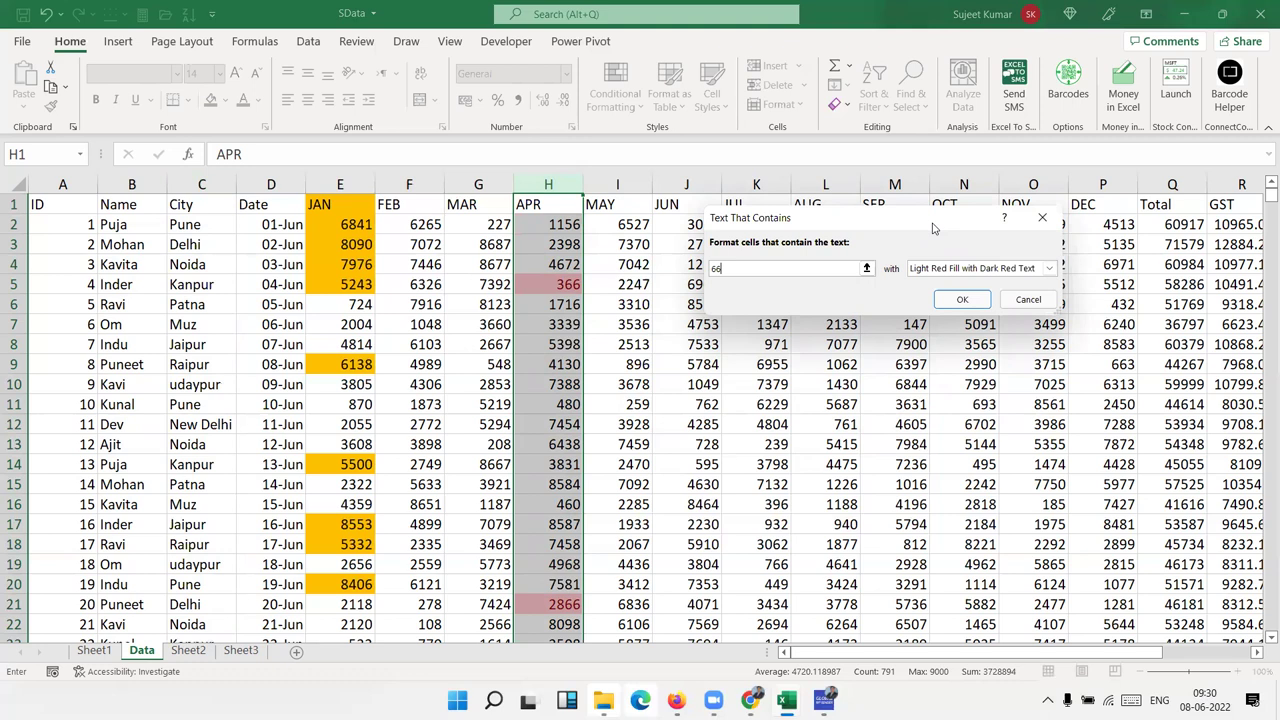
{"action": "key", "text": "Escape"}
{"action": "left_click", "coordinate": [645, 100]}
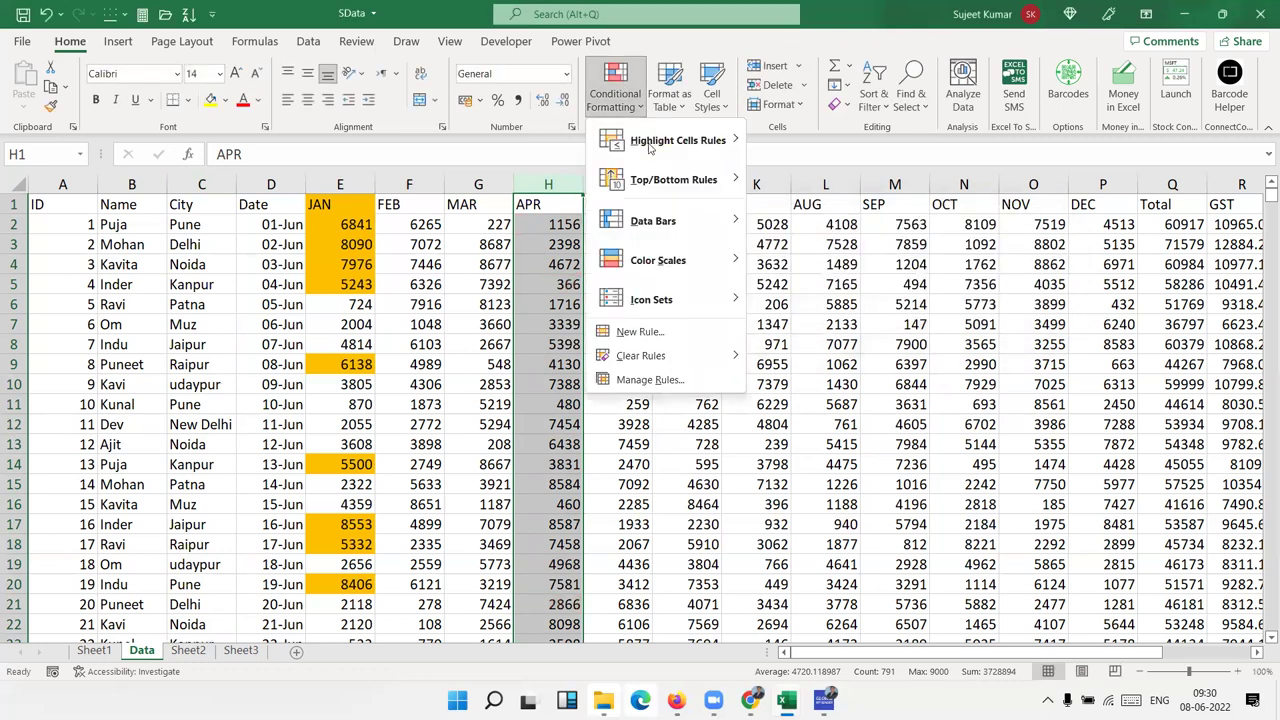
{"action": "mouse_move", "coordinate": [649, 147]}
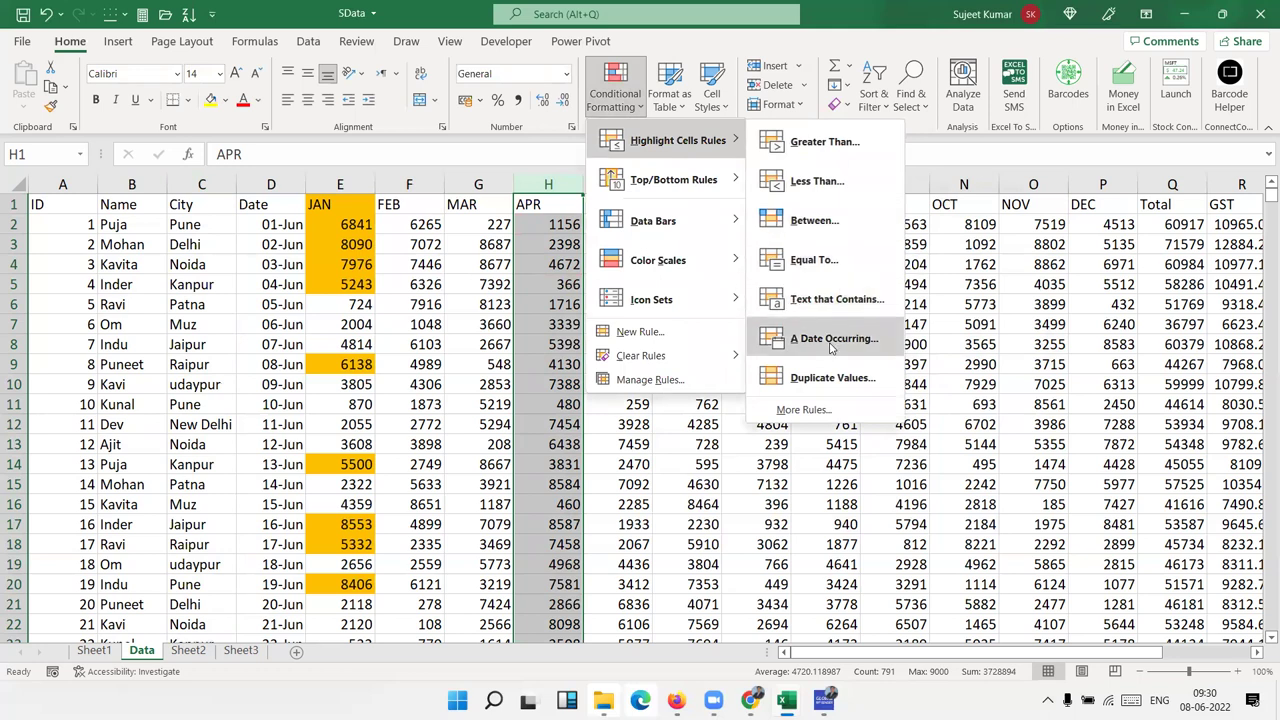
{"action": "left_click", "coordinate": [310, 203]}
{"action": "left_click", "coordinate": [270, 184]}
{"action": "left_click", "coordinate": [622, 112]}
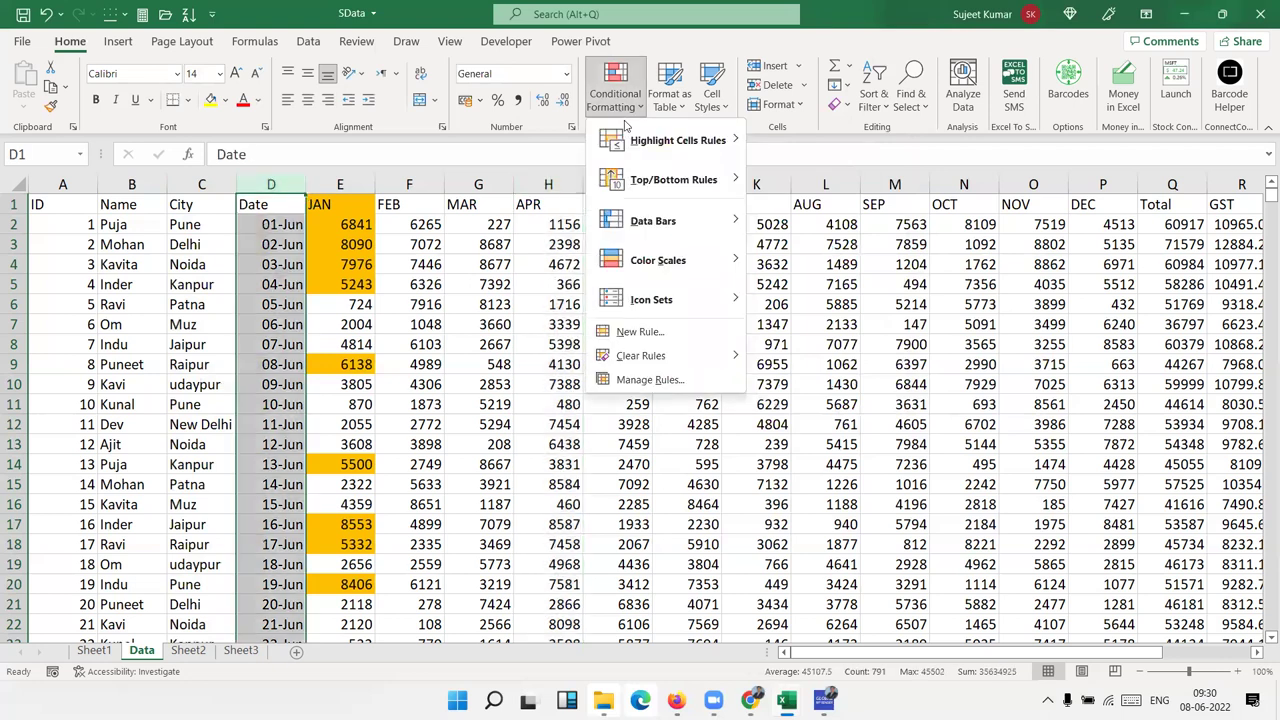
{"action": "left_click", "coordinate": [830, 262]}
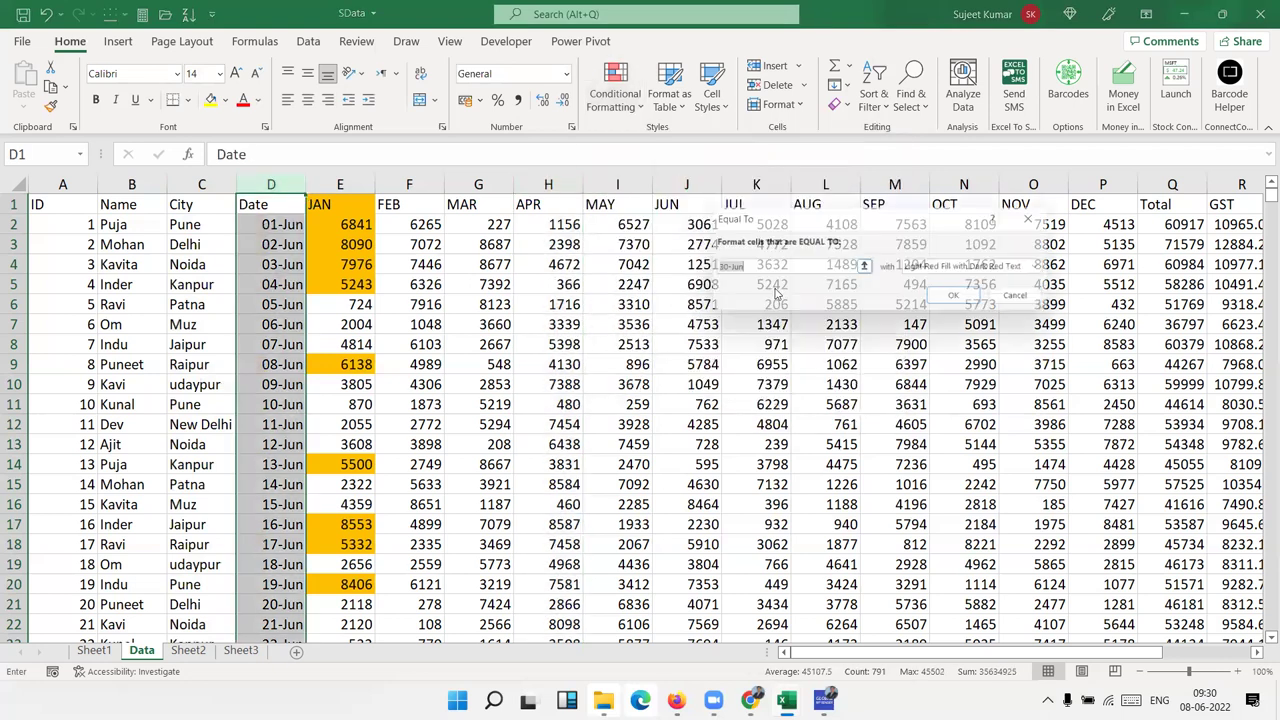
{"action": "type", "text": "8/6"}
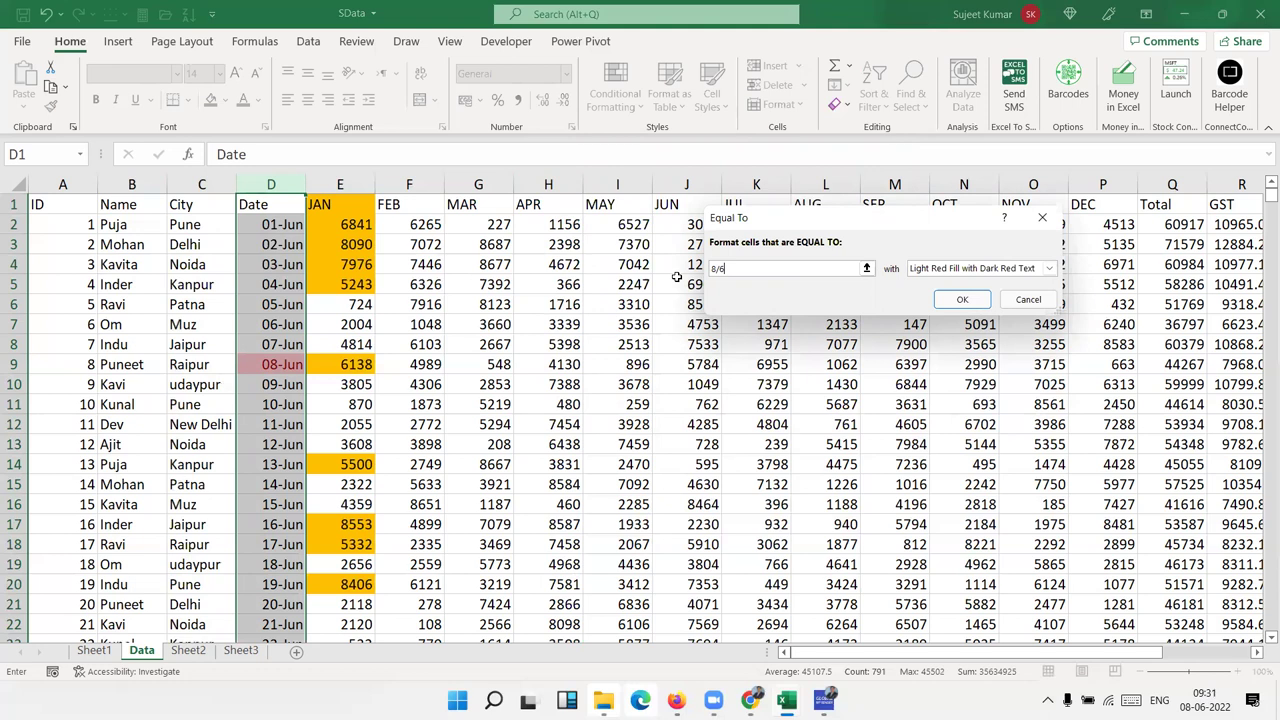
{"action": "key", "text": "Escape"}
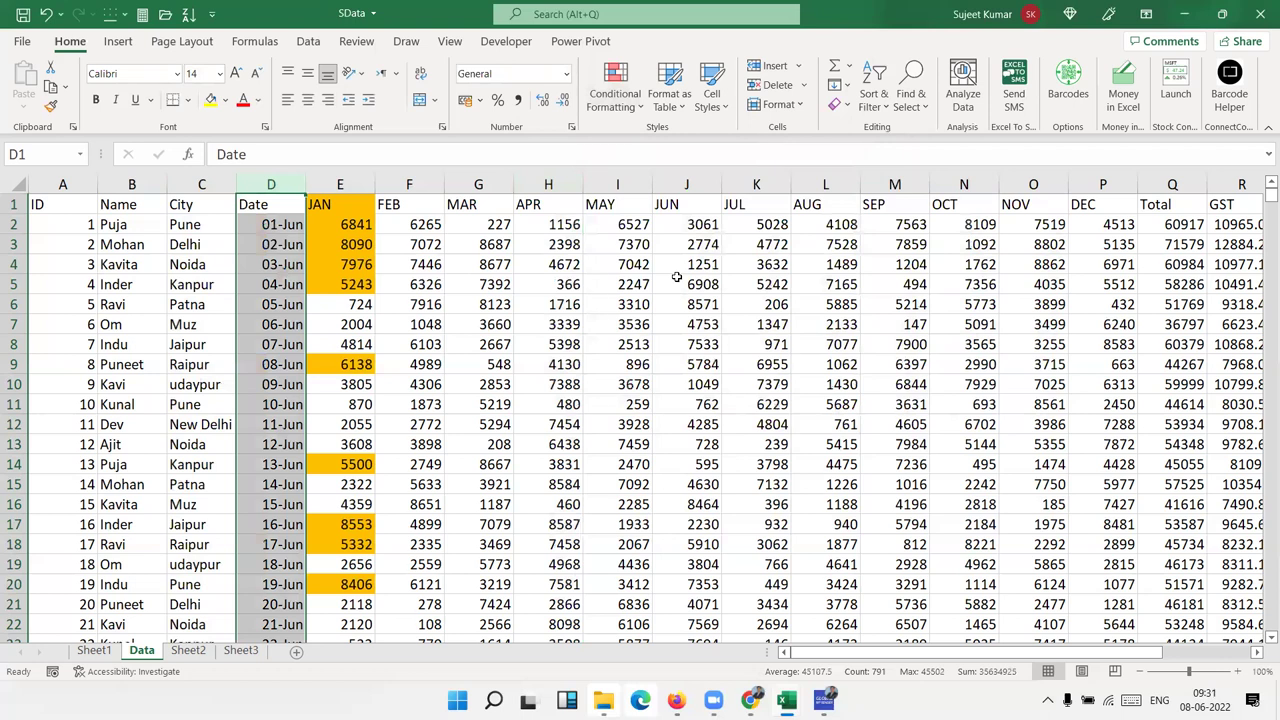
{"action": "left_click", "coordinate": [630, 97]}
{"action": "mouse_move", "coordinate": [690, 140]}
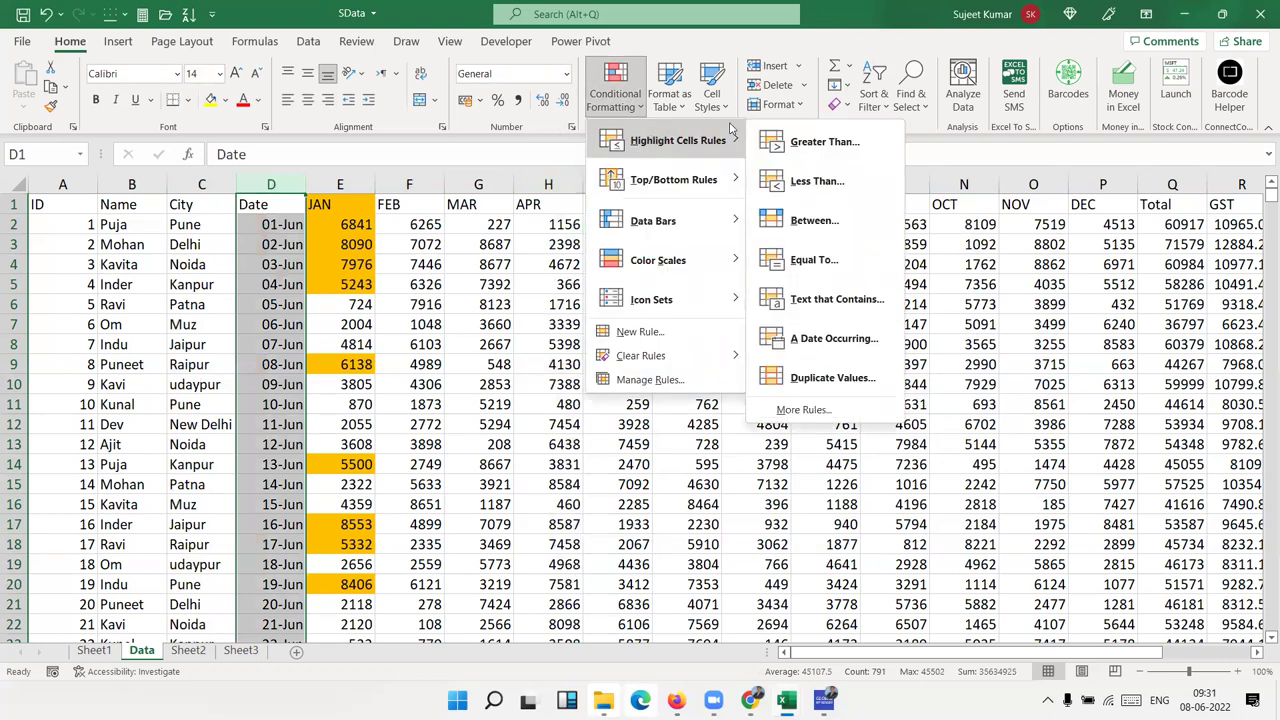
{"action": "left_click", "coordinate": [834, 338]}
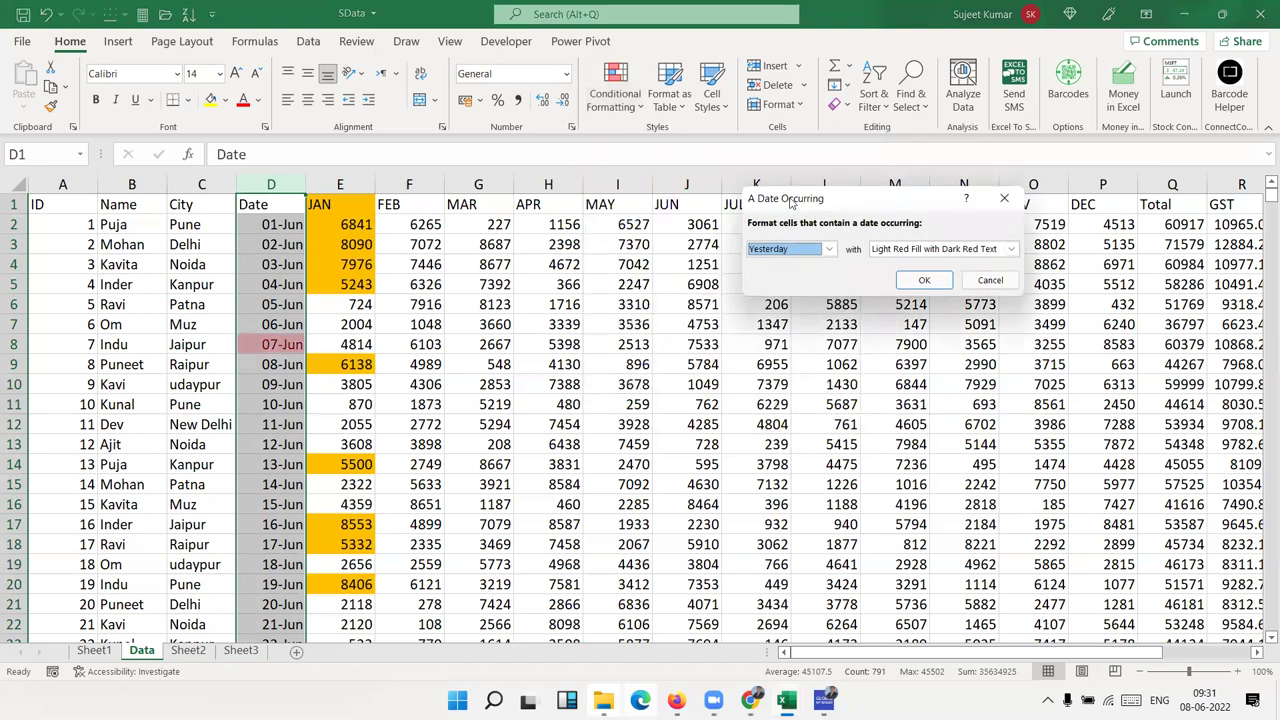
{"action": "left_click_drag", "start_coordinate": [790, 204], "coordinate": [590, 204]}
{"action": "left_click", "coordinate": [591, 252]}
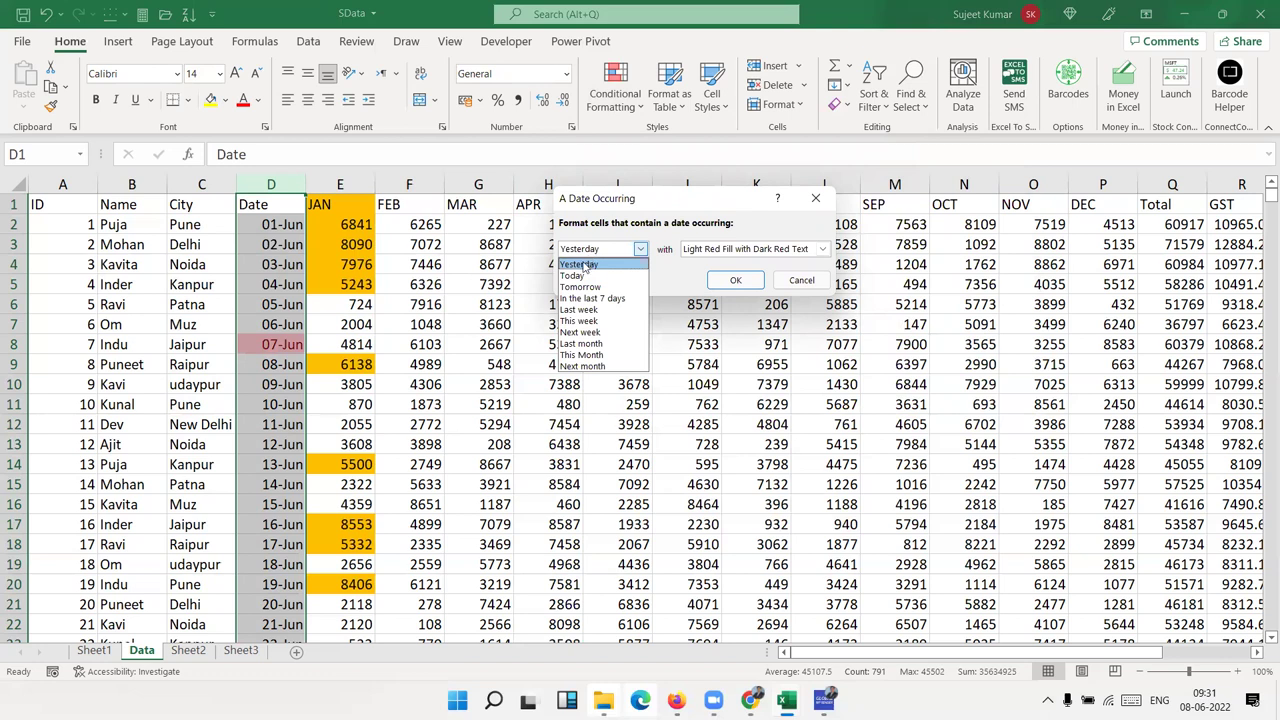
{"action": "left_click", "coordinate": [580, 275]}
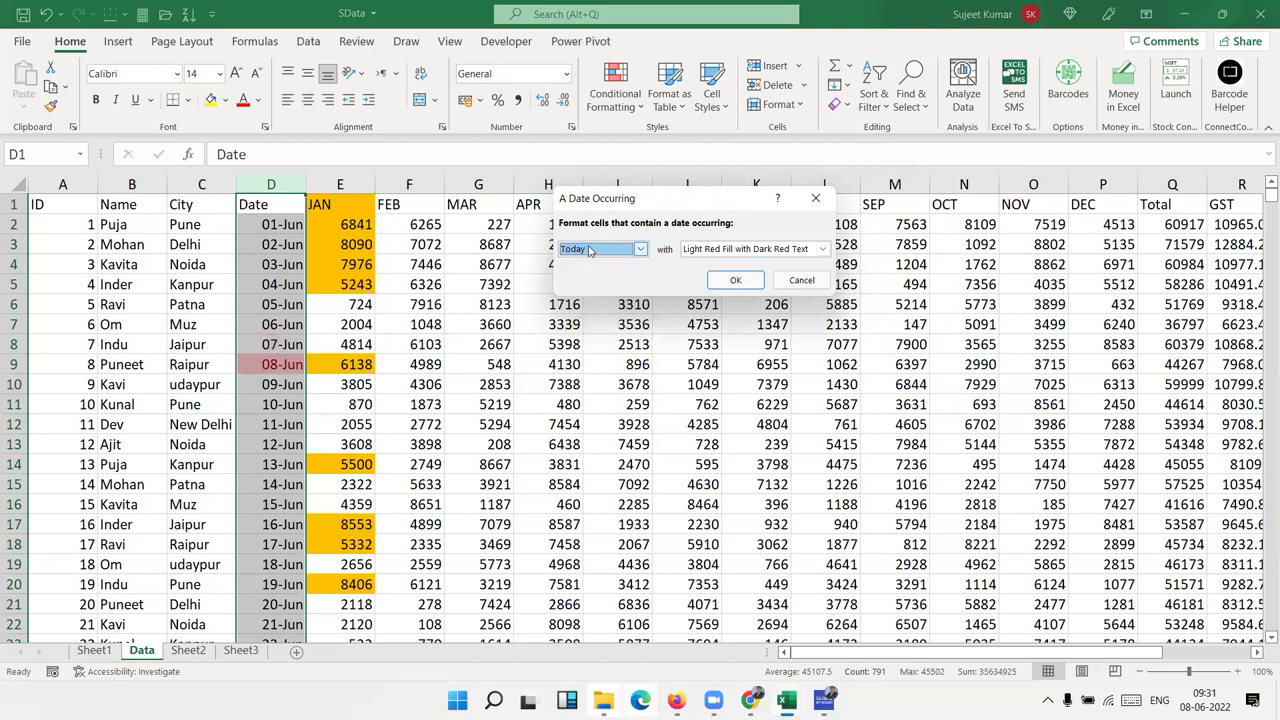
{"action": "left_click", "coordinate": [591, 250]}
{"action": "left_click", "coordinate": [588, 289]}
{"action": "left_click", "coordinate": [596, 252]}
{"action": "left_click", "coordinate": [595, 290]}
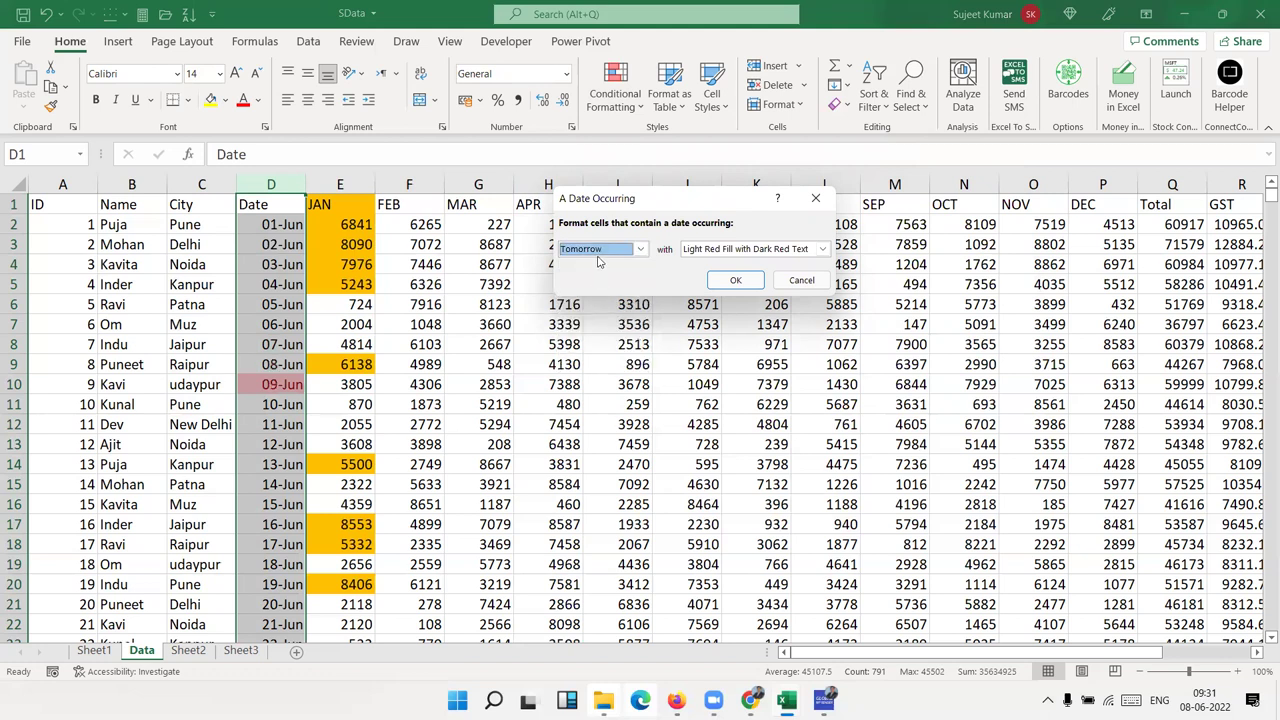
{"action": "left_click", "coordinate": [599, 252]}
{"action": "left_click", "coordinate": [601, 300]}
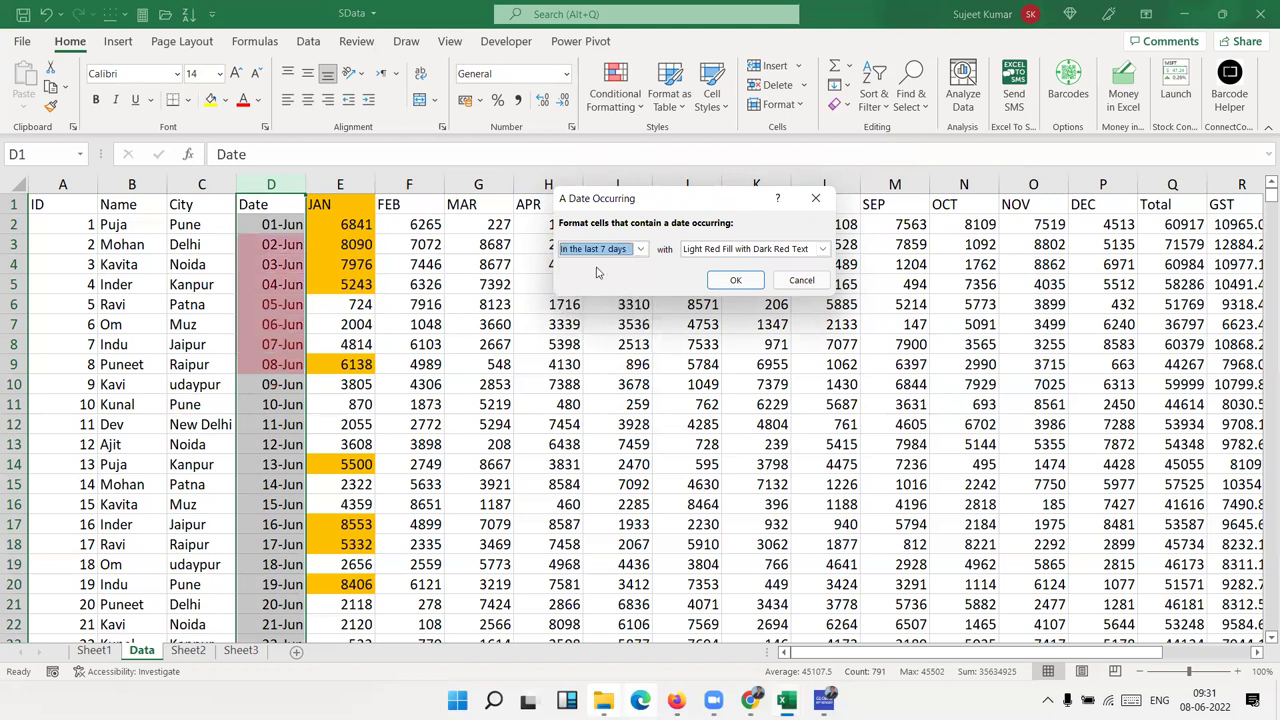
{"action": "left_click", "coordinate": [597, 252]}
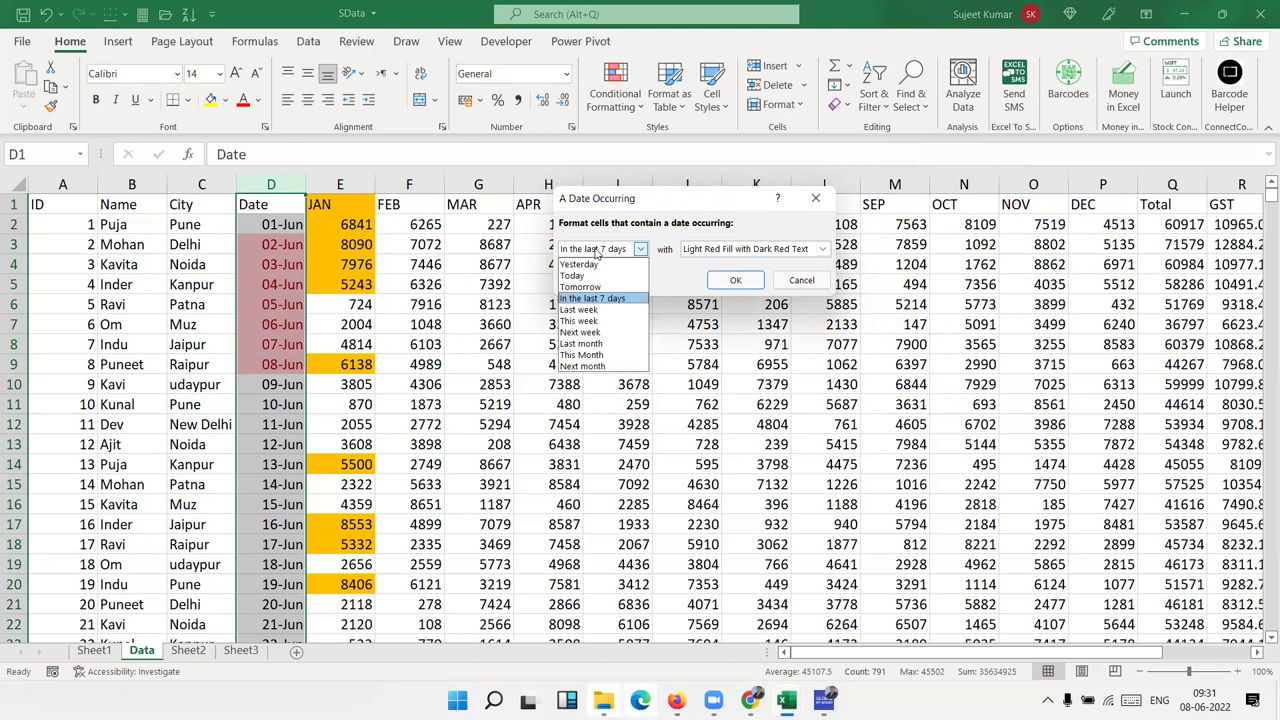
{"action": "left_click", "coordinate": [588, 276]}
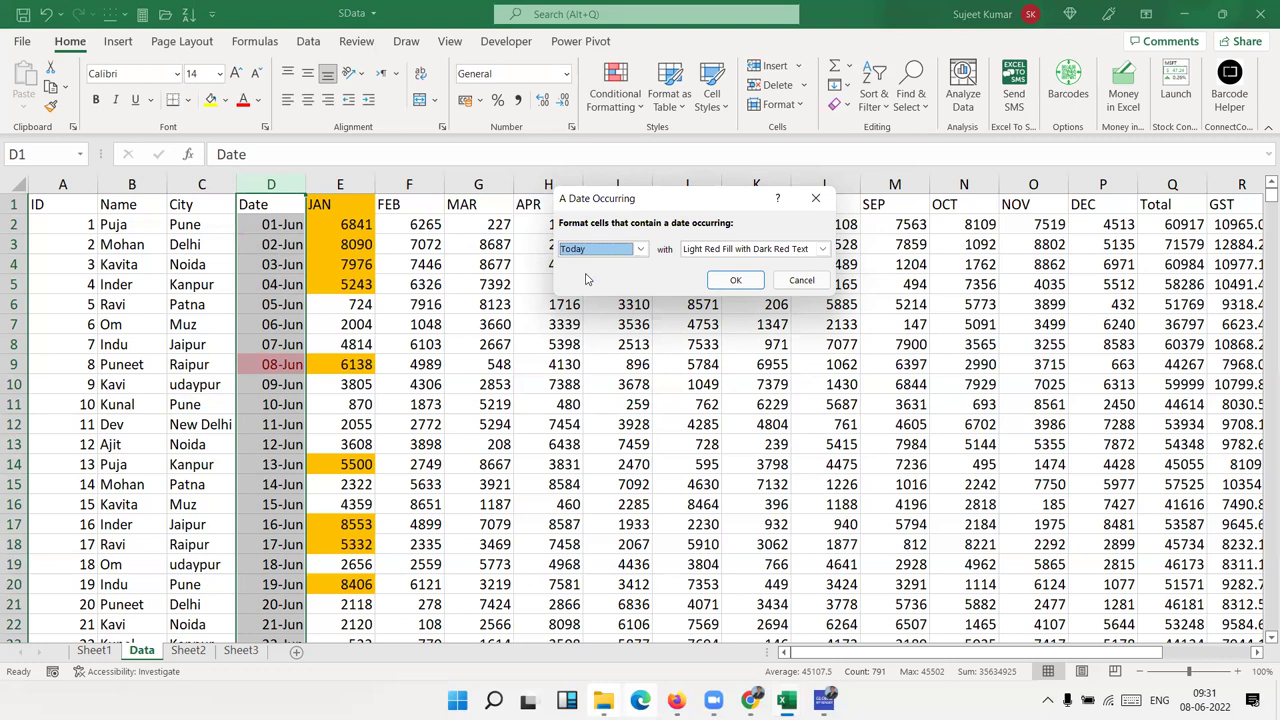
{"action": "key", "text": "Escape"}
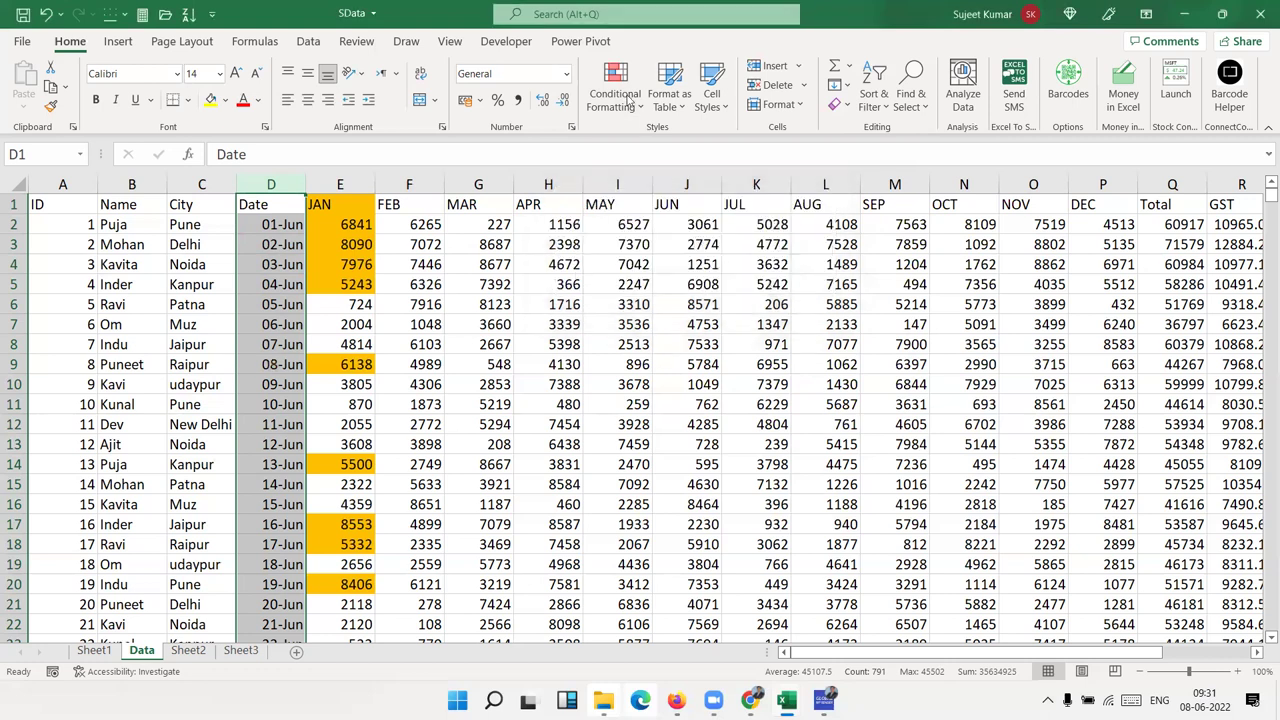
{"action": "left_click", "coordinate": [630, 100]}
{"action": "mouse_move", "coordinate": [641, 132]}
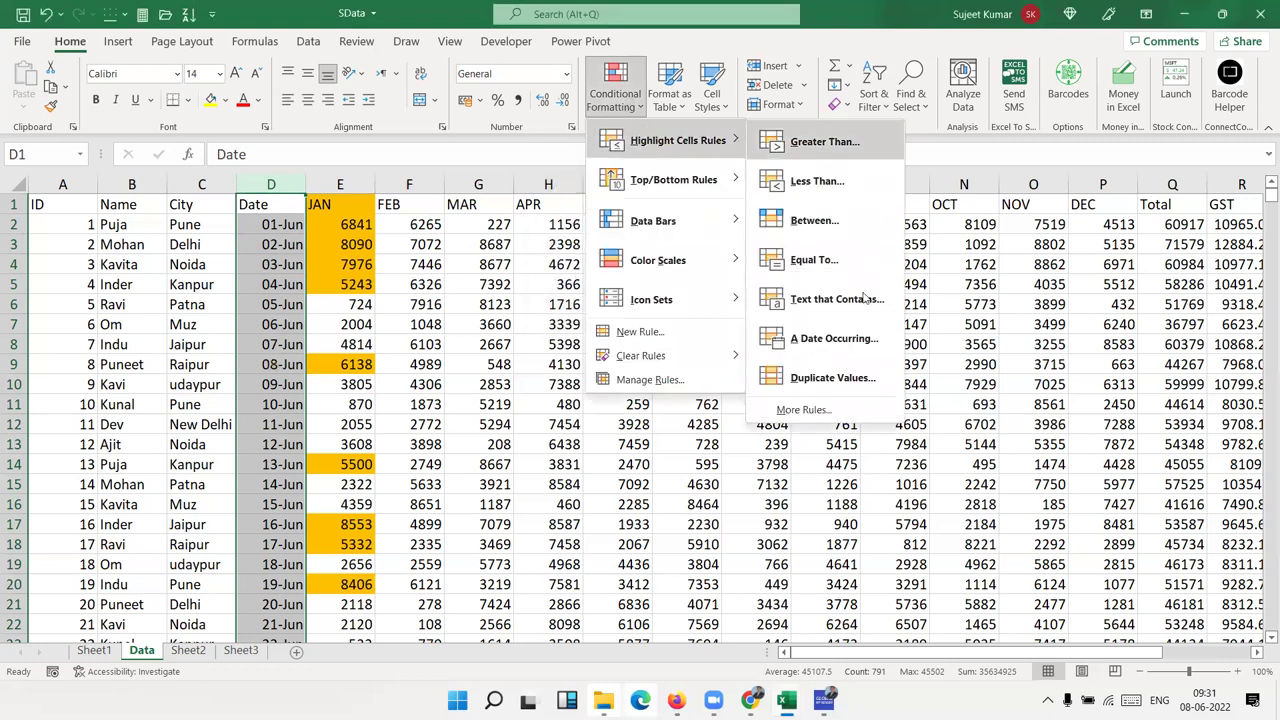
{"action": "left_click", "coordinate": [345, 300]}
{"action": "left_click_drag", "start_coordinate": [532, 226], "coordinate": [560, 590]}
{"action": "left_click", "coordinate": [638, 108]}
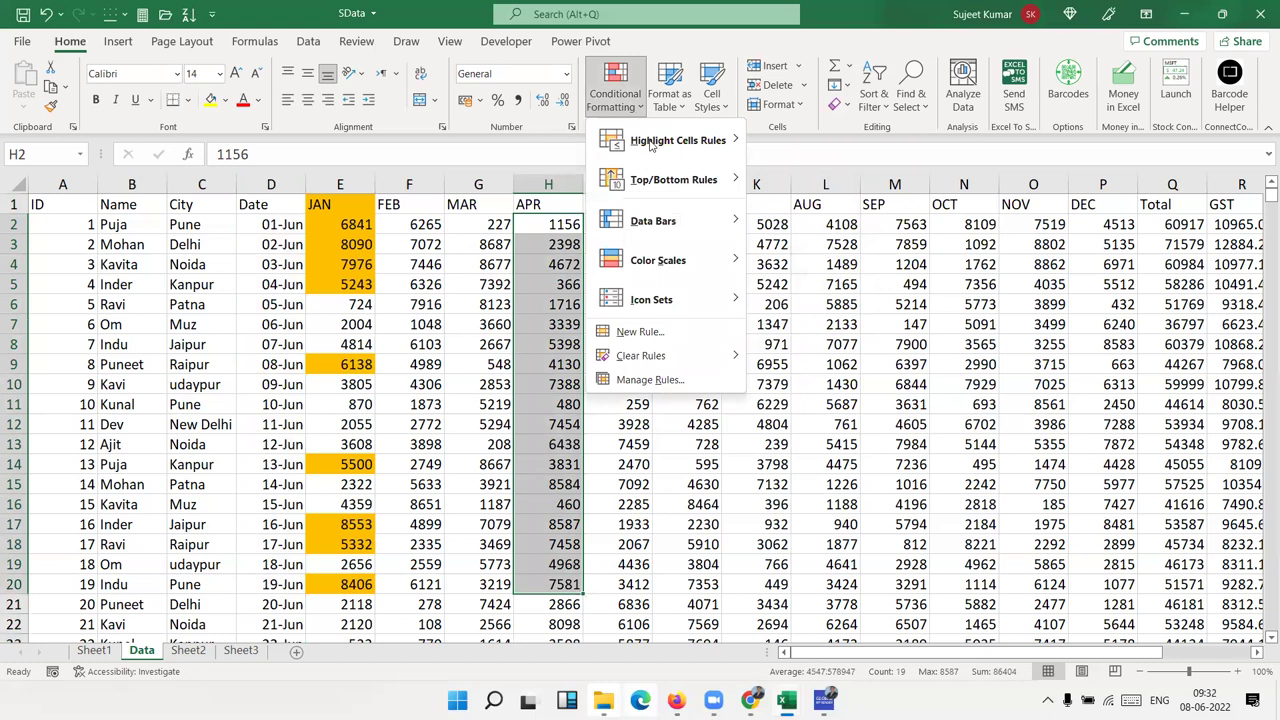
{"action": "mouse_move", "coordinate": [690, 141]}
{"action": "left_click", "coordinate": [831, 378]}
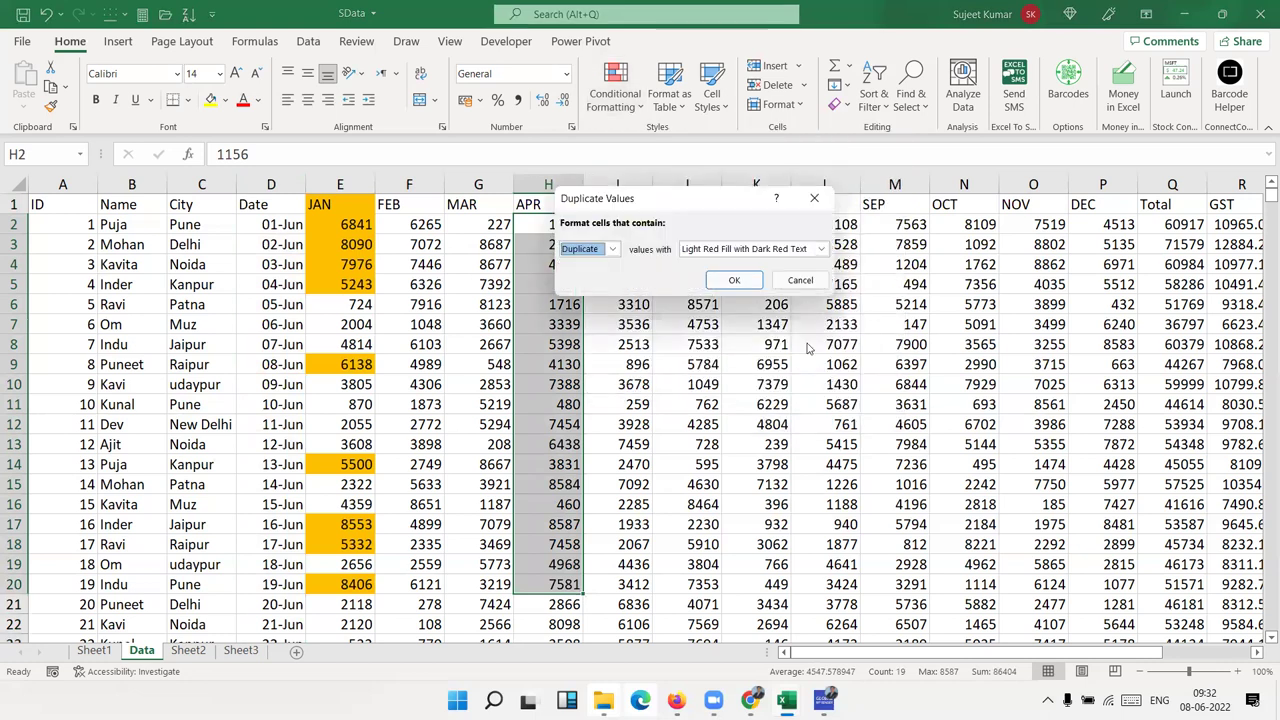
{"action": "left_click", "coordinate": [798, 280]}
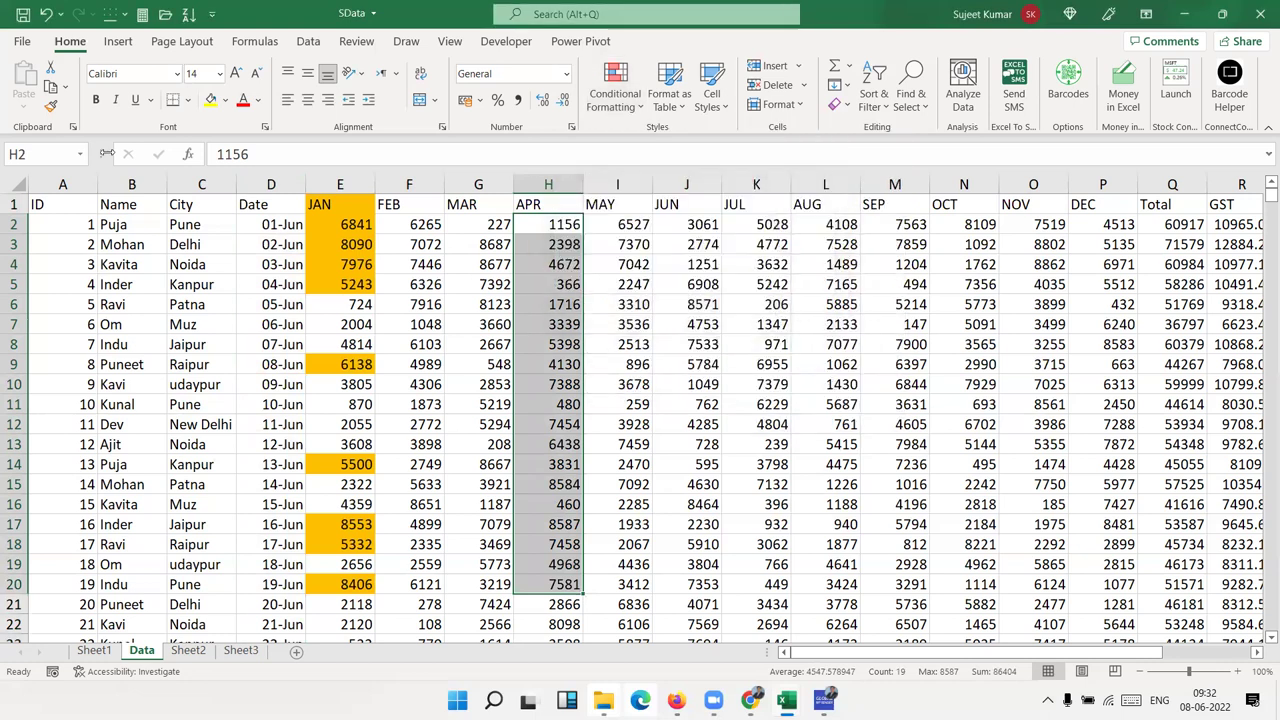
{"action": "left_click", "coordinate": [131, 184]}
{"action": "left_click", "coordinate": [594, 108]}
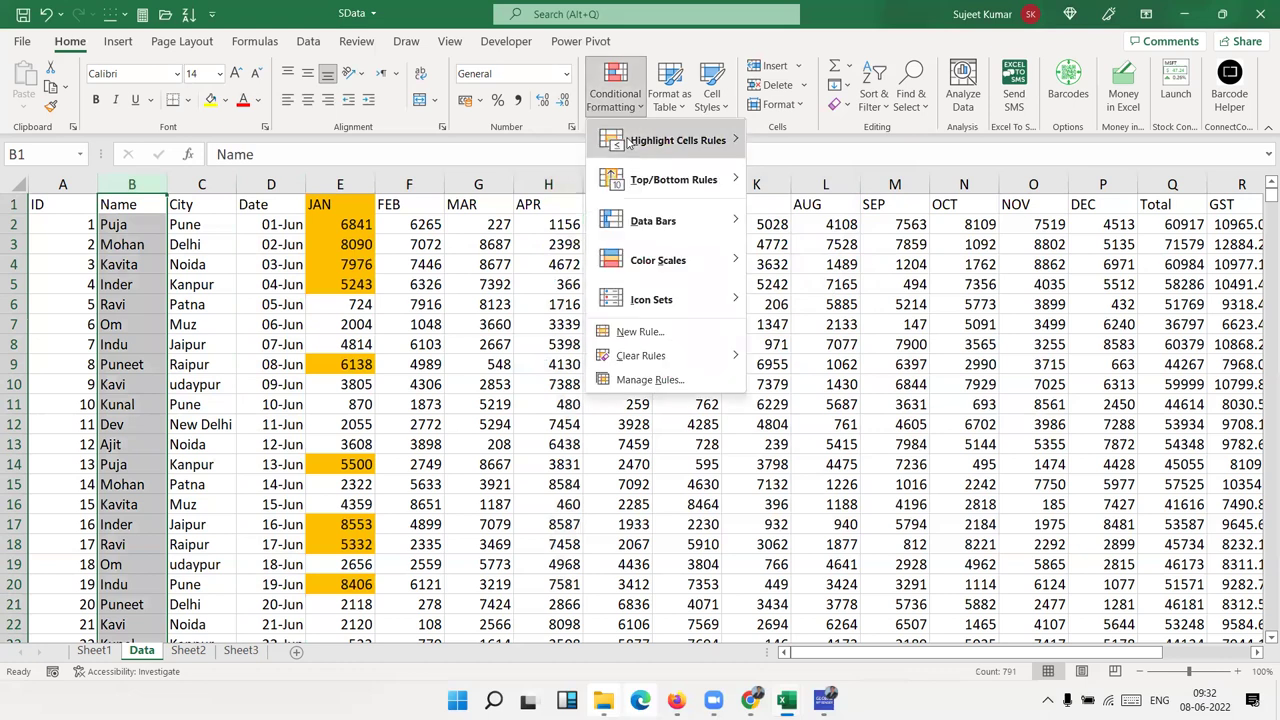
{"action": "mouse_move", "coordinate": [670, 141]}
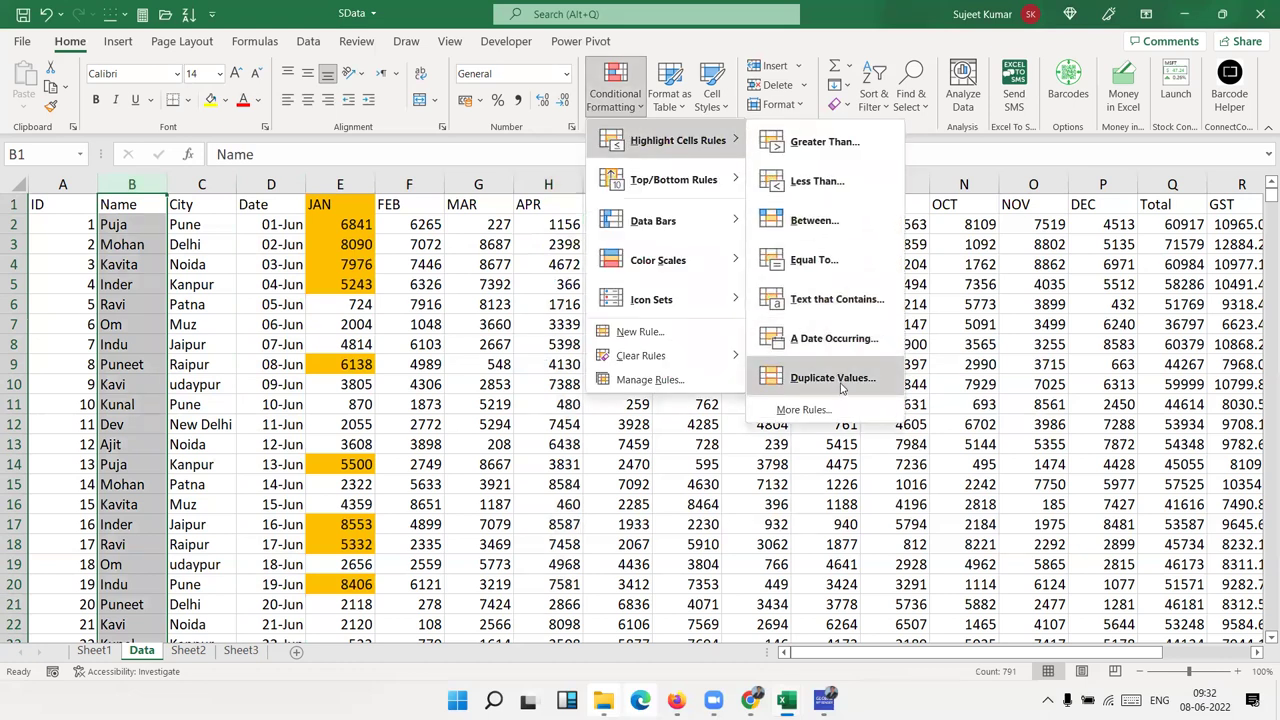
{"action": "left_click", "coordinate": [840, 388]}
{"action": "left_click", "coordinate": [800, 280]}
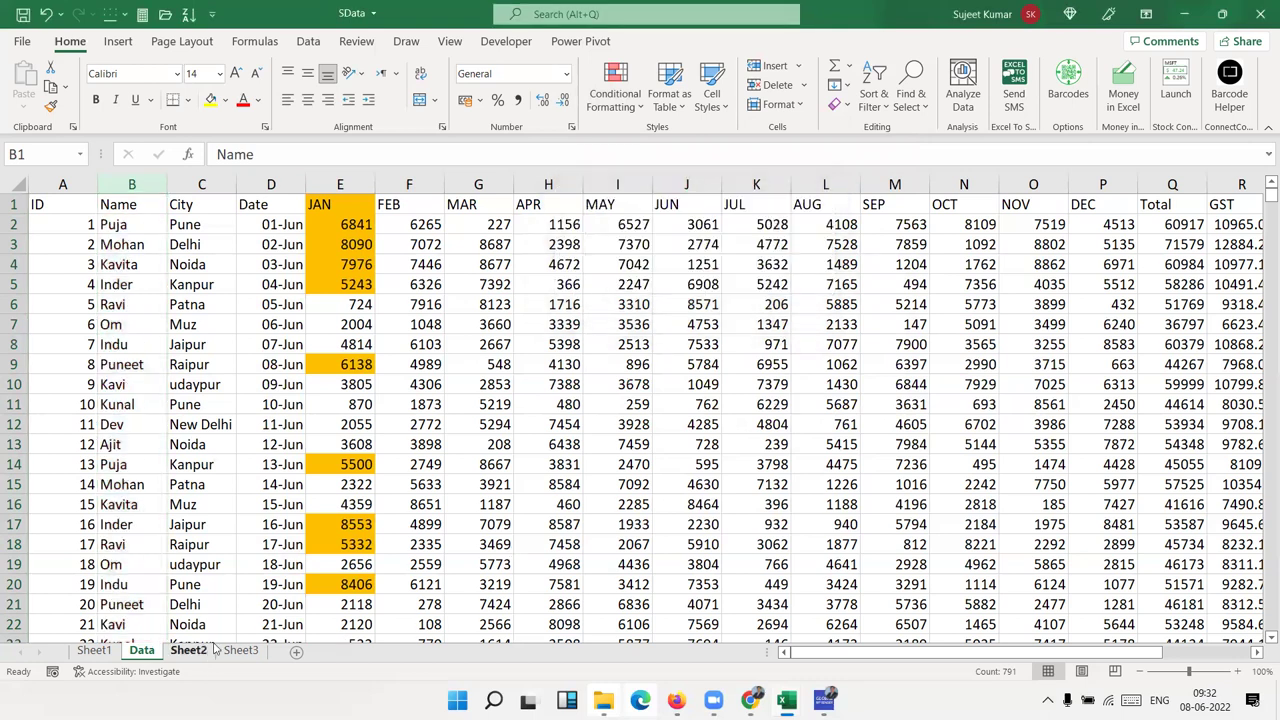
On the empty Sheet3, enter the heading 'a/c' in A1
{"action": "left_click", "coordinate": [190, 651]}
{"action": "left_click", "coordinate": [241, 651]}
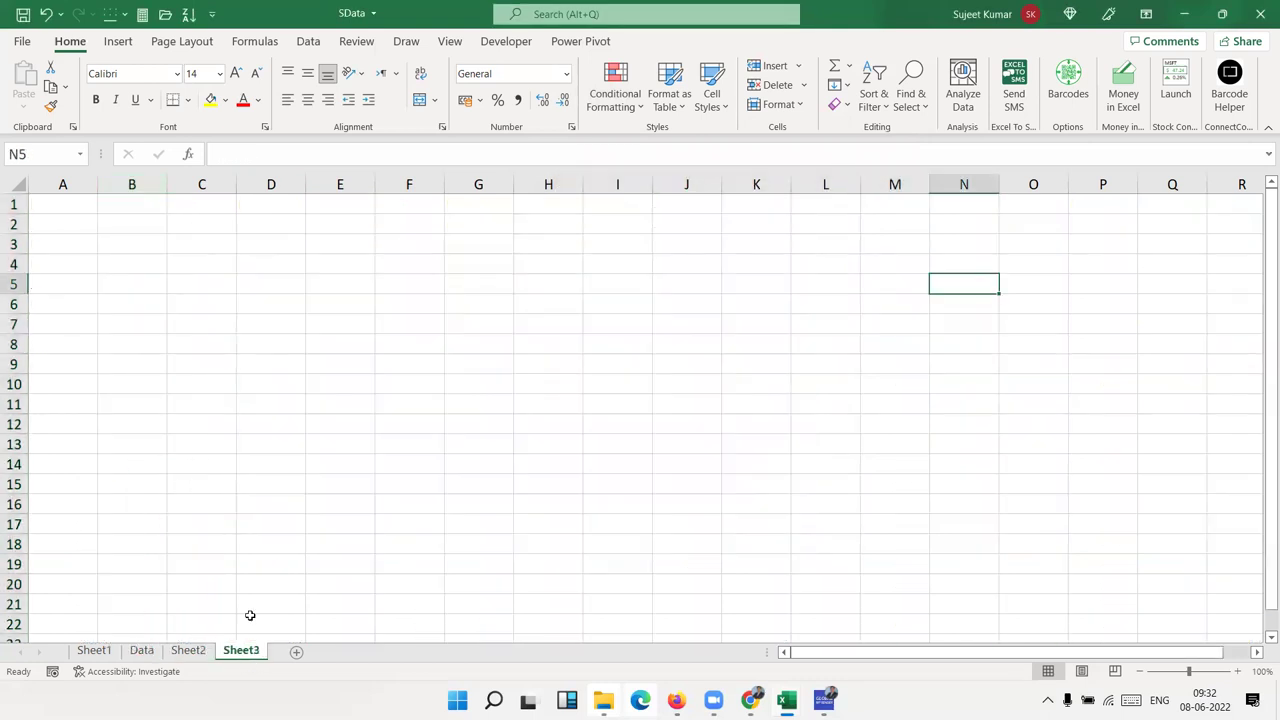
{"action": "left_click", "coordinate": [72, 205]}
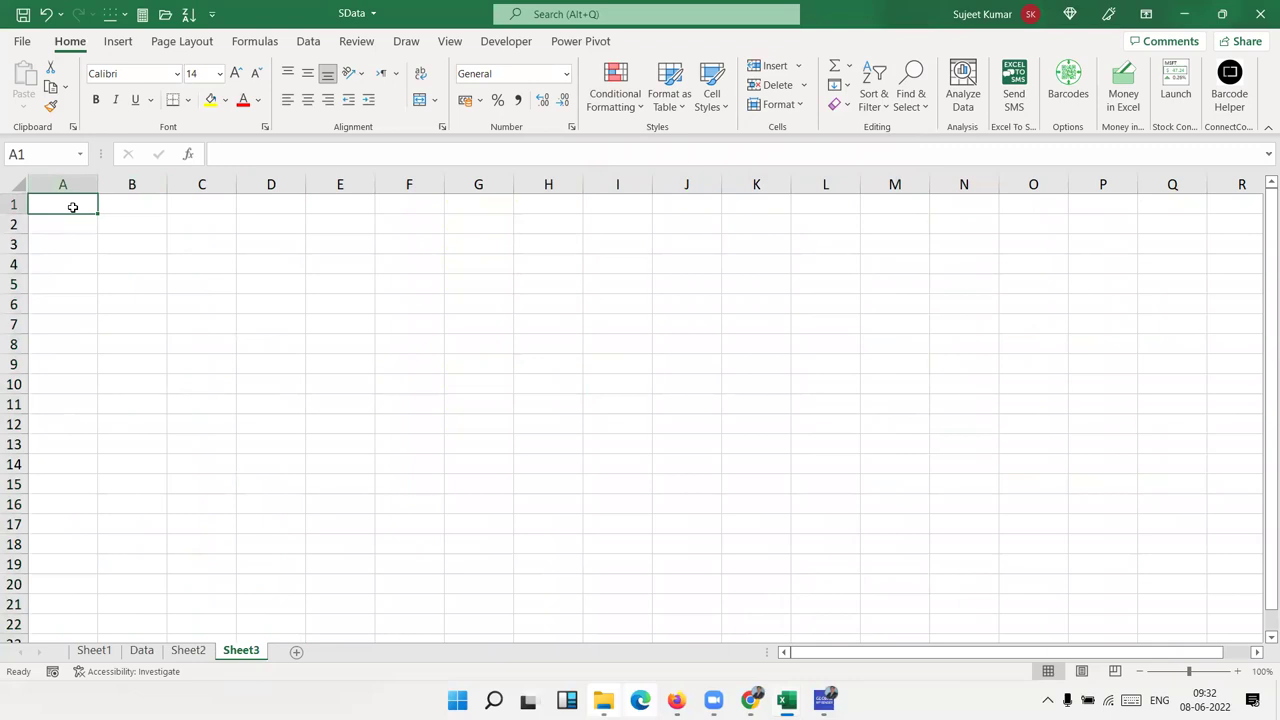
{"action": "type", "text": "a/c"}
{"action": "key", "text": "Return"}
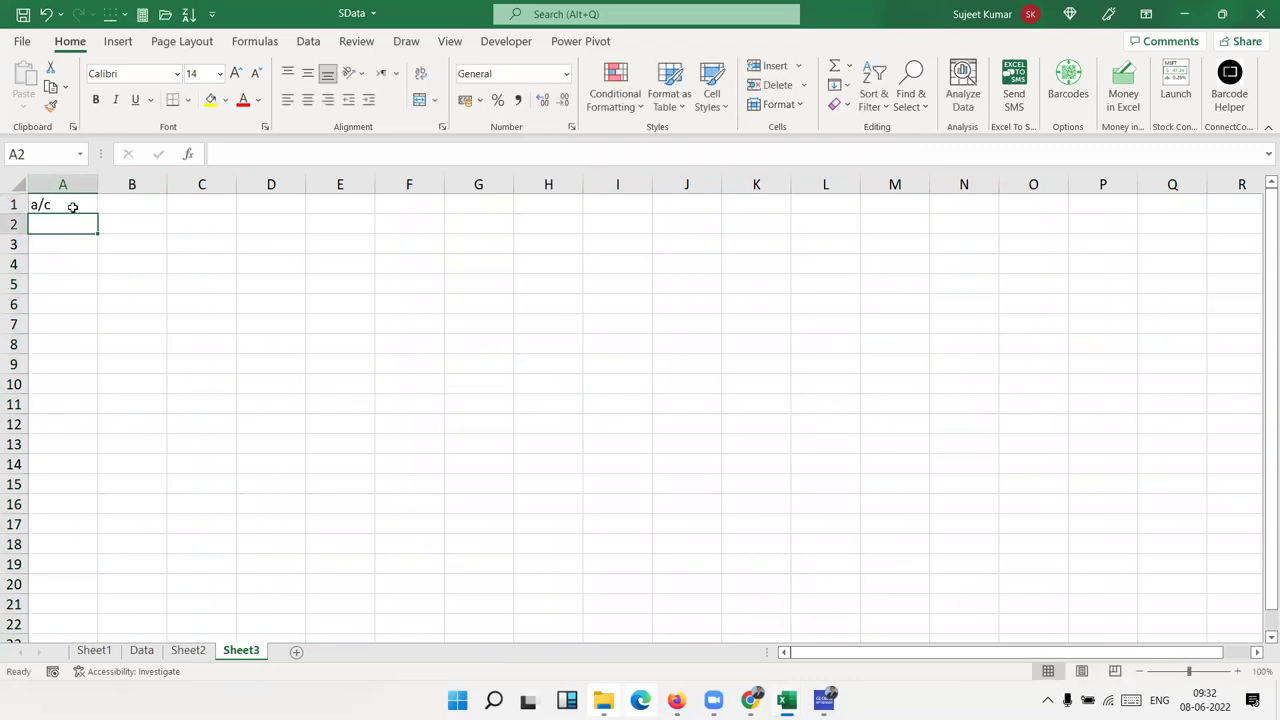
Apply a Duplicate Values highlight rule to column A
{"action": "left_click", "coordinate": [55, 184]}
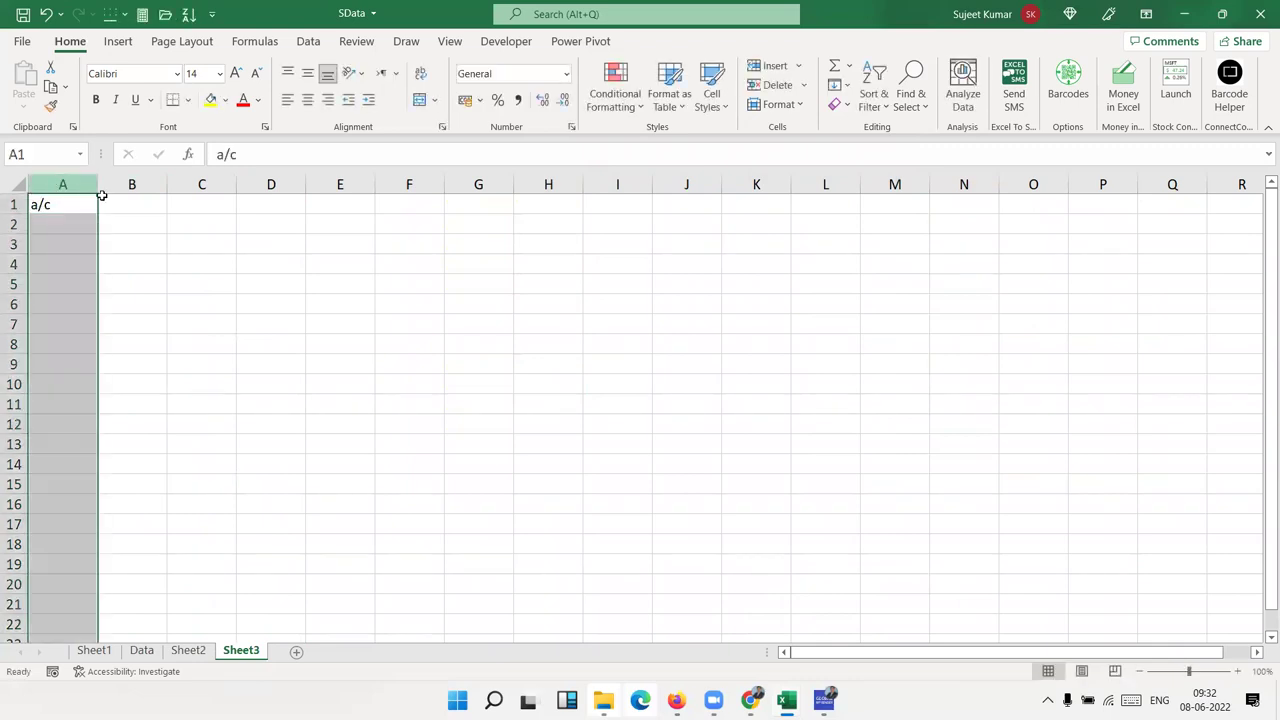
{"action": "left_click", "coordinate": [614, 98]}
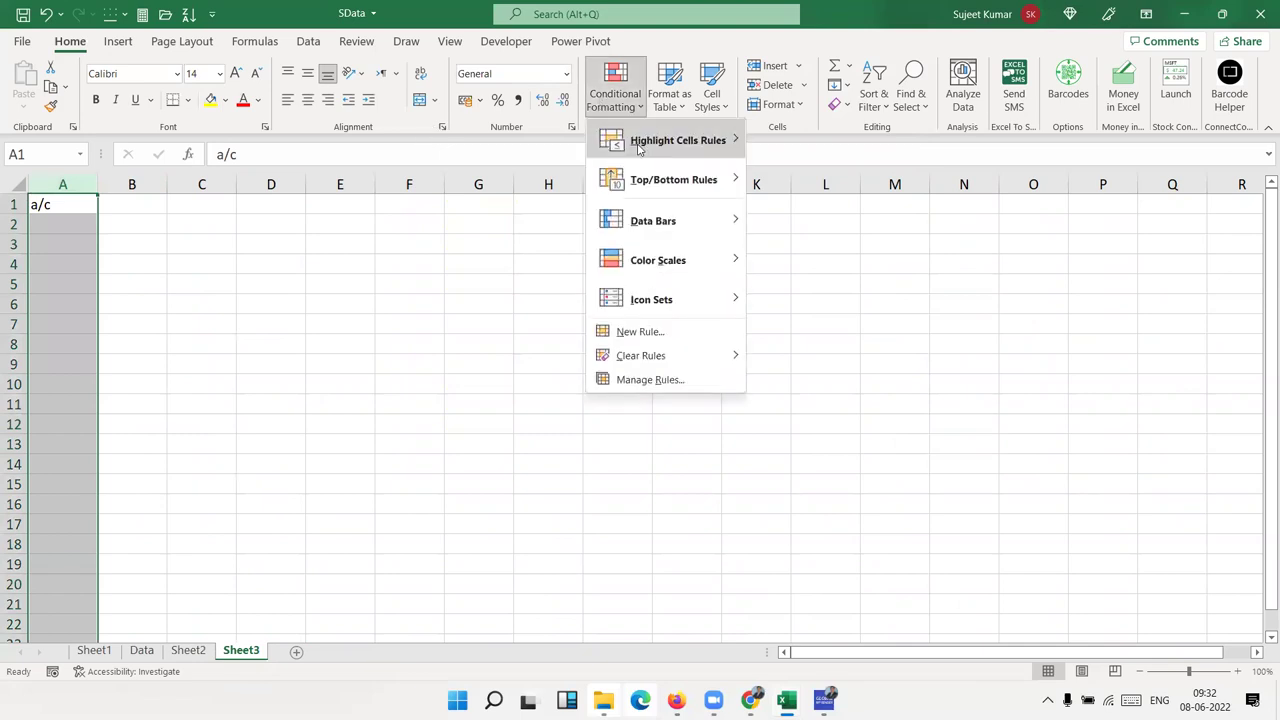
{"action": "mouse_move", "coordinate": [645, 140]}
{"action": "left_click", "coordinate": [842, 378]}
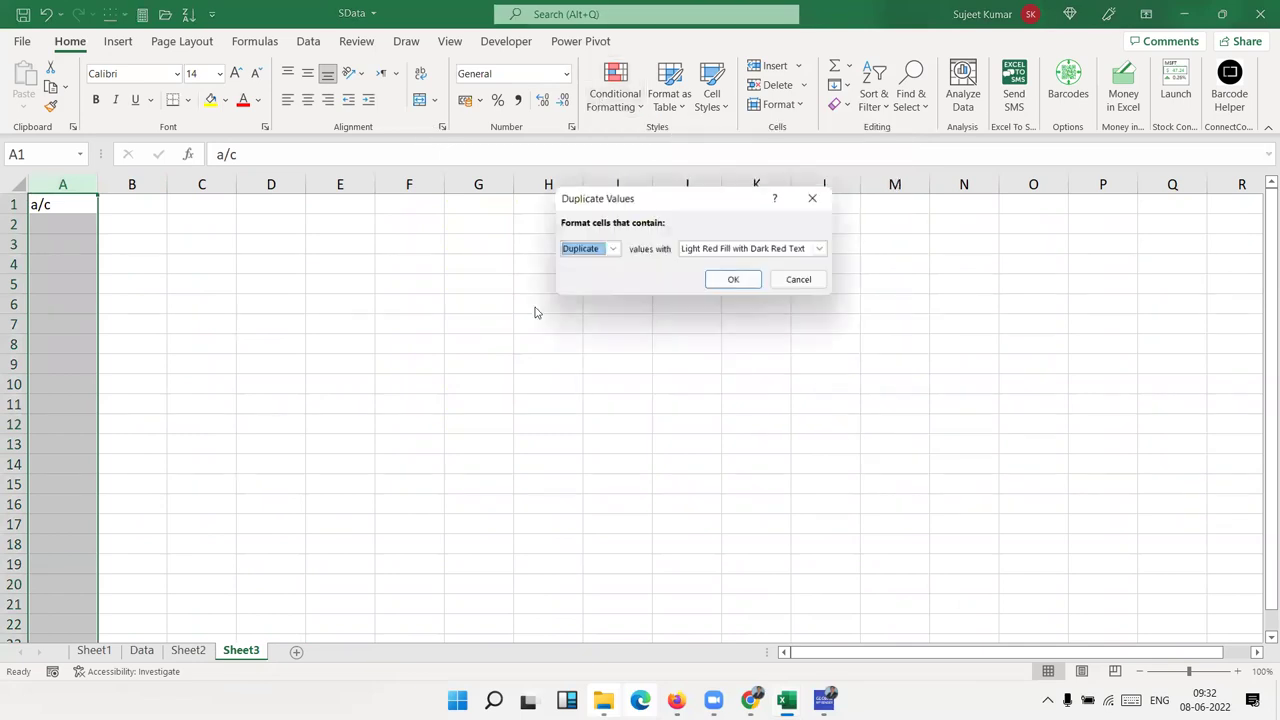
{"action": "key", "text": "Return"}
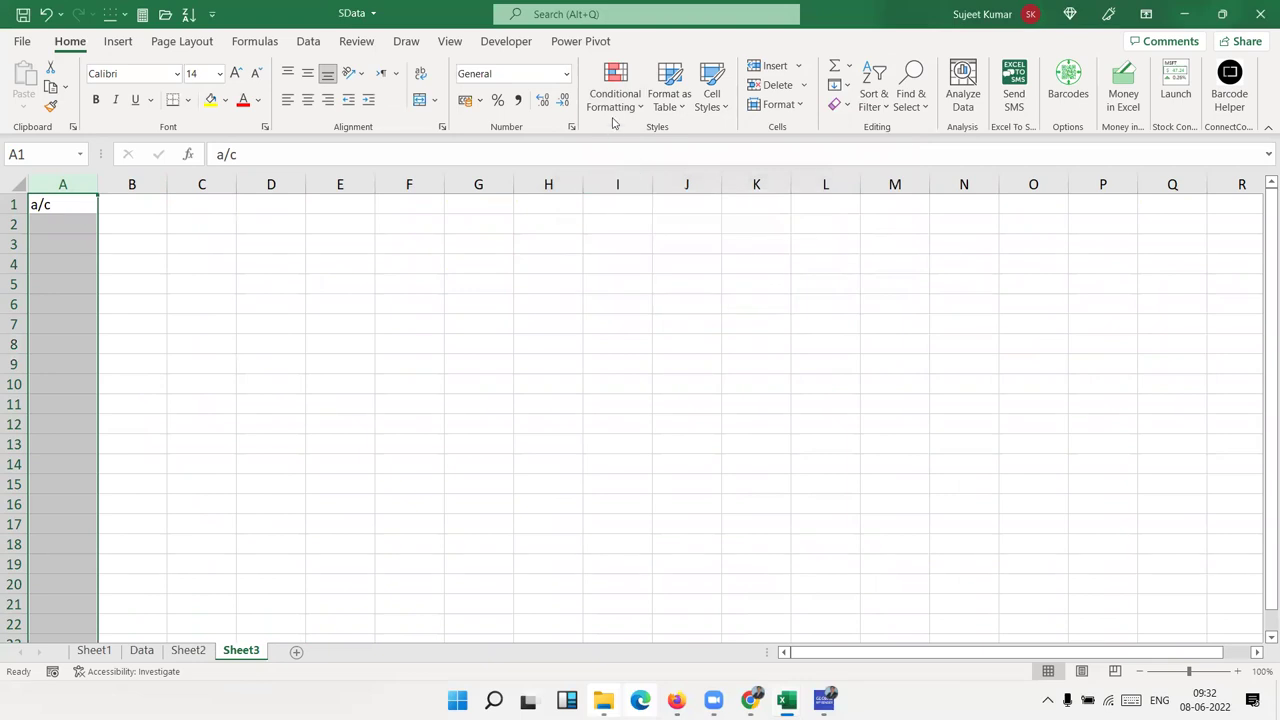
{"action": "left_click", "coordinate": [614, 95]}
{"action": "mouse_move", "coordinate": [735, 145]}
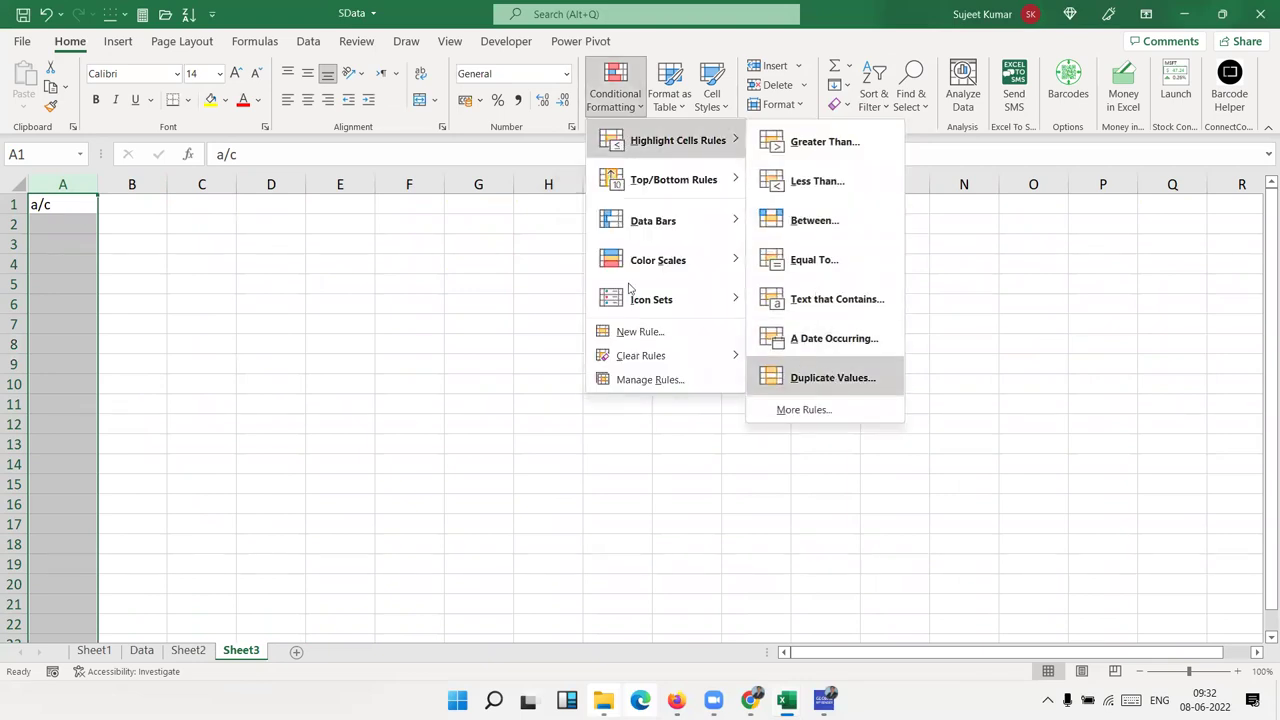
{"action": "left_click", "coordinate": [830, 378]}
{"action": "left_click", "coordinate": [575, 249]}
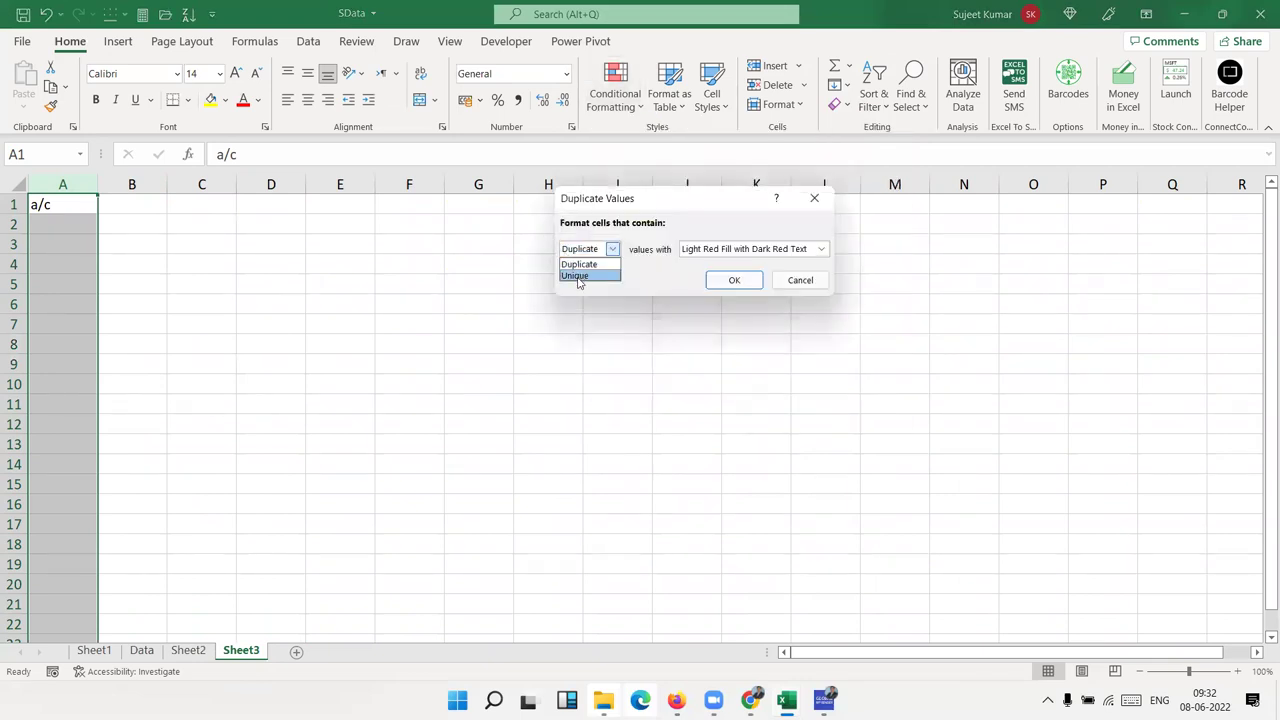
{"action": "left_click", "coordinate": [583, 264]}
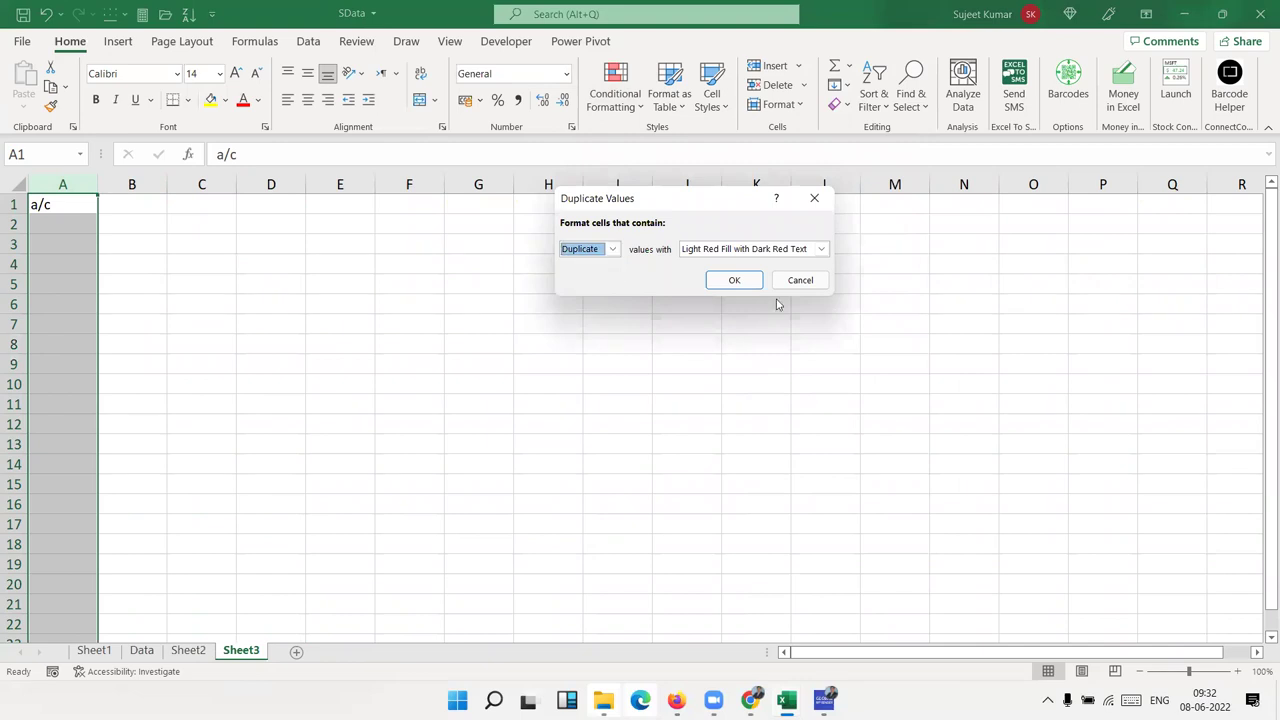
{"action": "left_click", "coordinate": [750, 280]}
Enter 1 in A2, A11 and A16 to test the duplicate highlighting
{"action": "left_click", "coordinate": [76, 218]}
{"action": "type", "text": "1"}
{"action": "key", "text": "Return"}
{"action": "left_click", "coordinate": [83, 411]}
{"action": "type", "text": "1"}
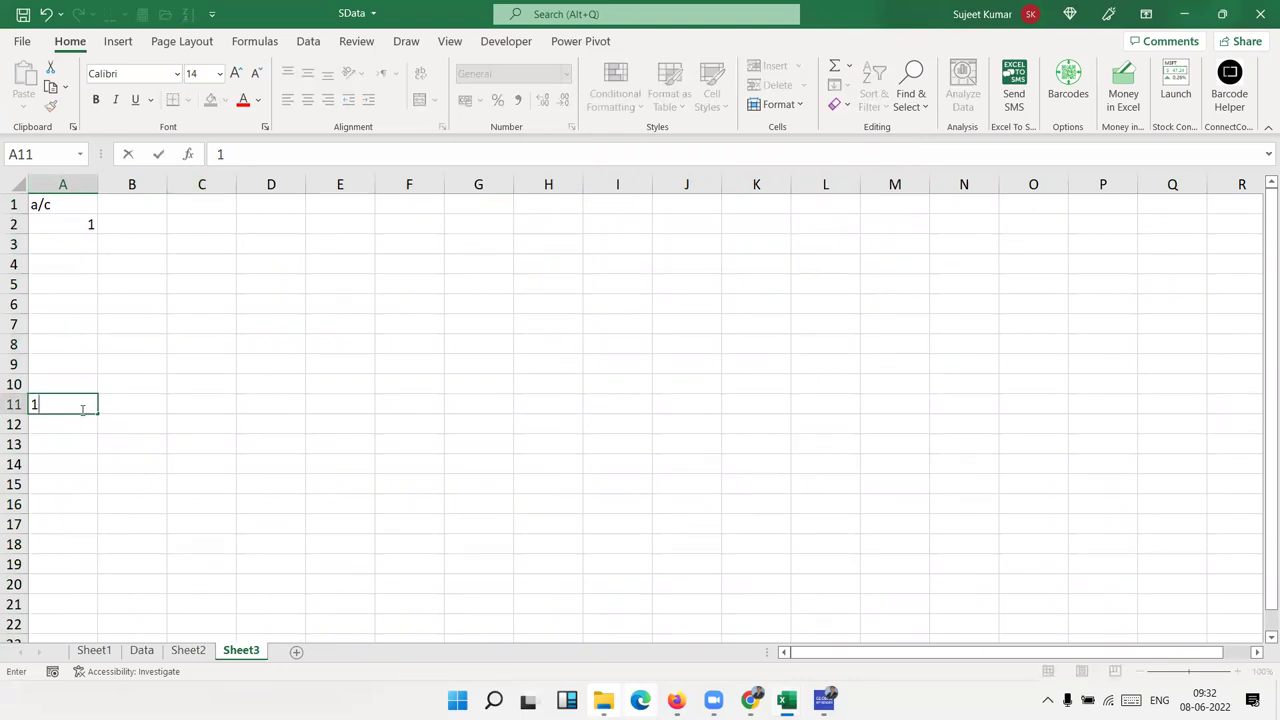
{"action": "key", "text": "Return"}
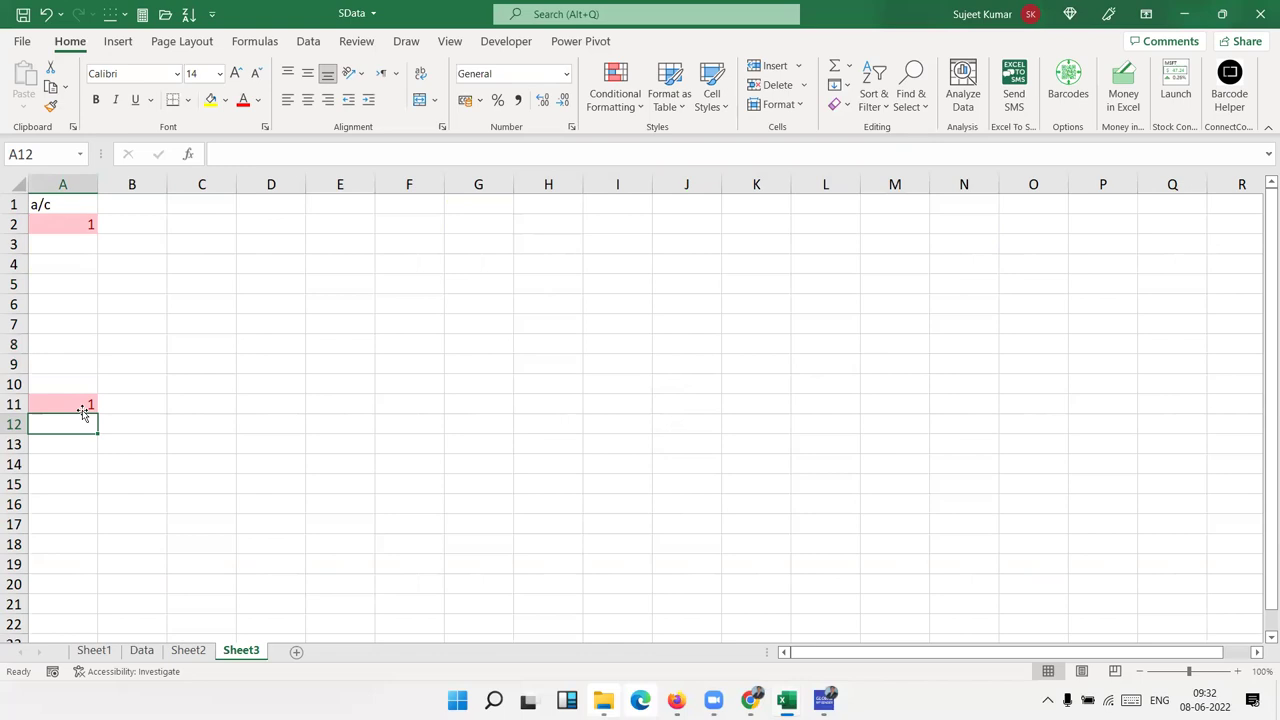
{"action": "key", "text": "Down"}
{"action": "key", "text": "Down"}
{"action": "key", "text": "Down"}
{"action": "key", "text": "Down"}
{"action": "type", "text": "1"}
{"action": "key", "text": "Return"}
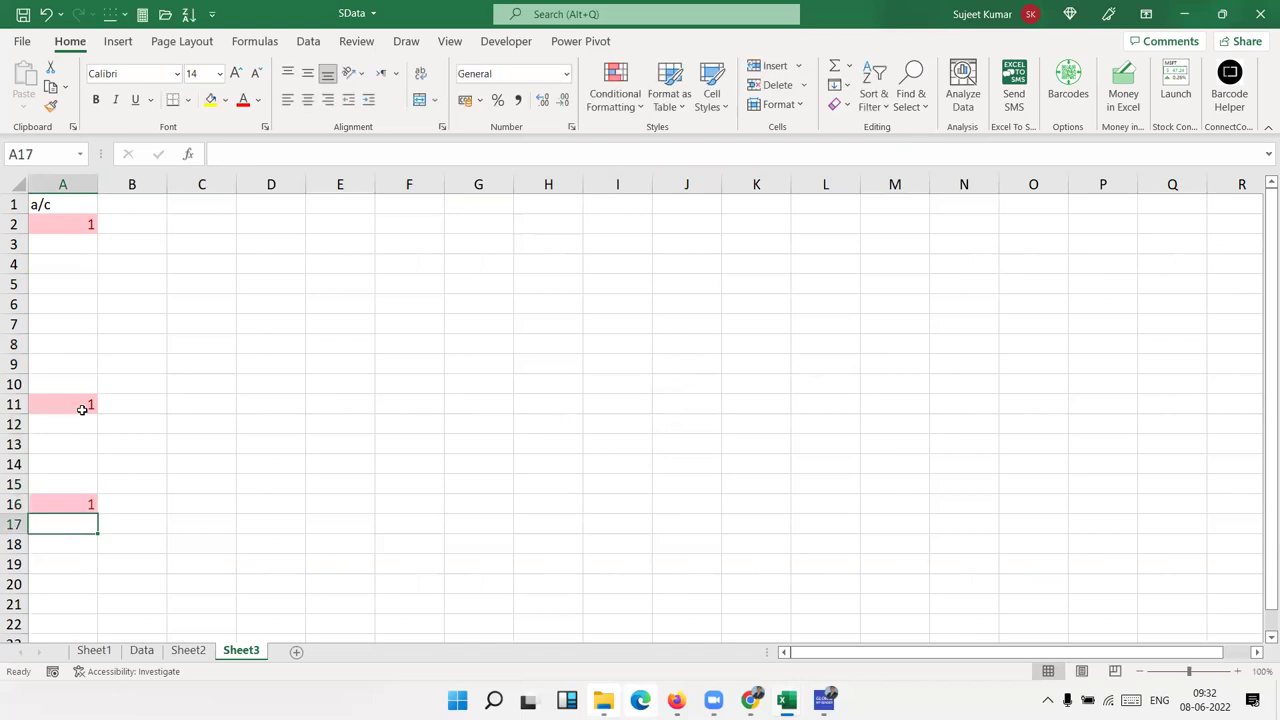
Return to the Data sheet, browse the rule categories, then select FEB and reopen Conditional Formatting
{"action": "left_click", "coordinate": [141, 651]}
{"action": "left_click", "coordinate": [625, 100]}
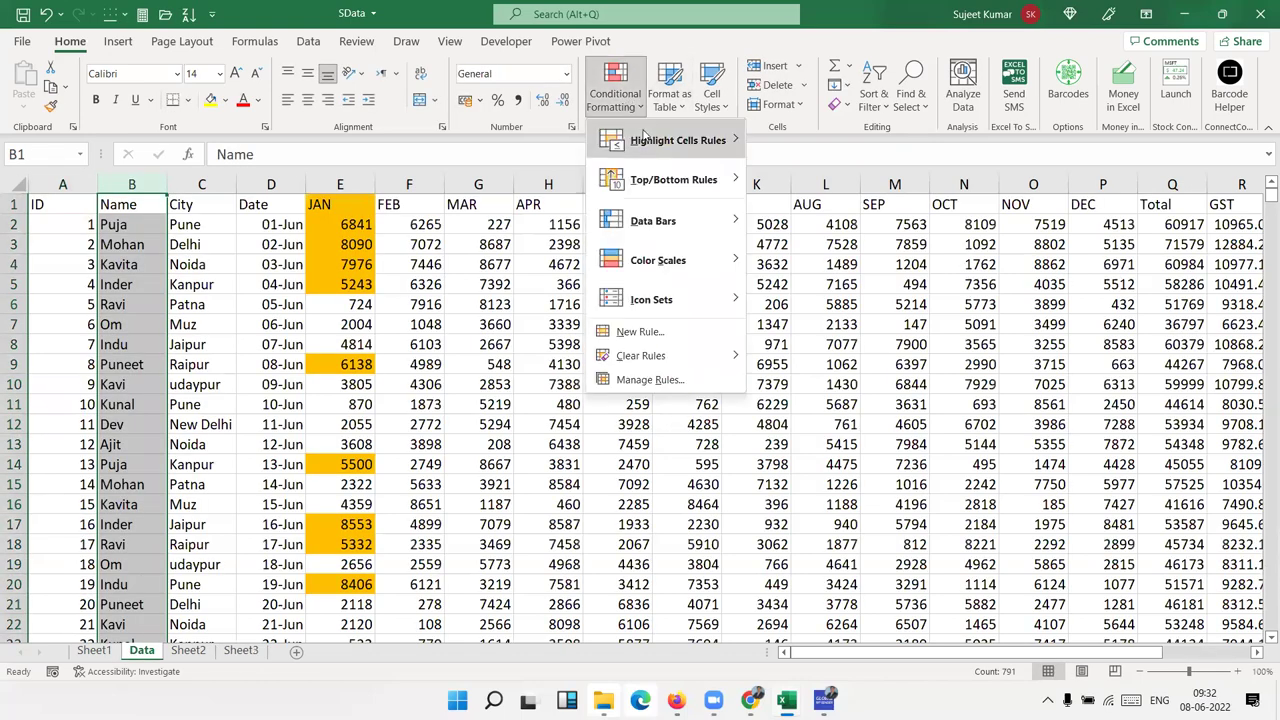
{"action": "mouse_move", "coordinate": [645, 137]}
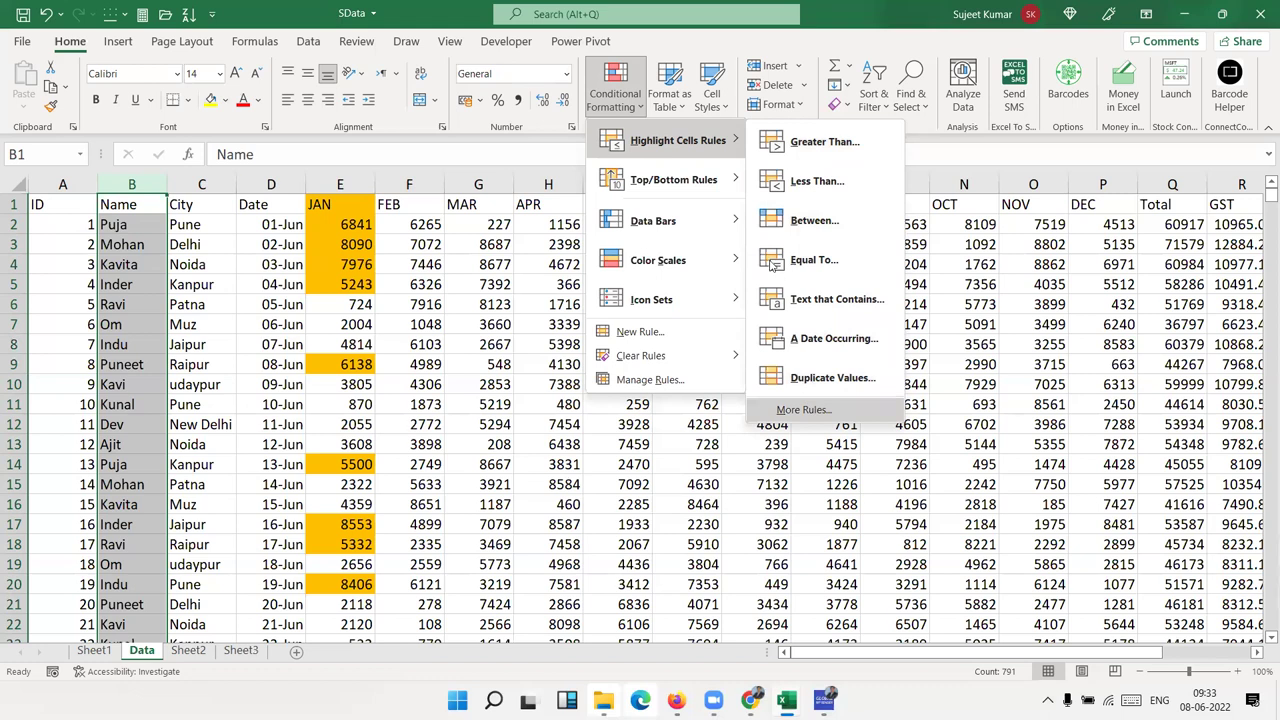
{"action": "mouse_move", "coordinate": [698, 180]}
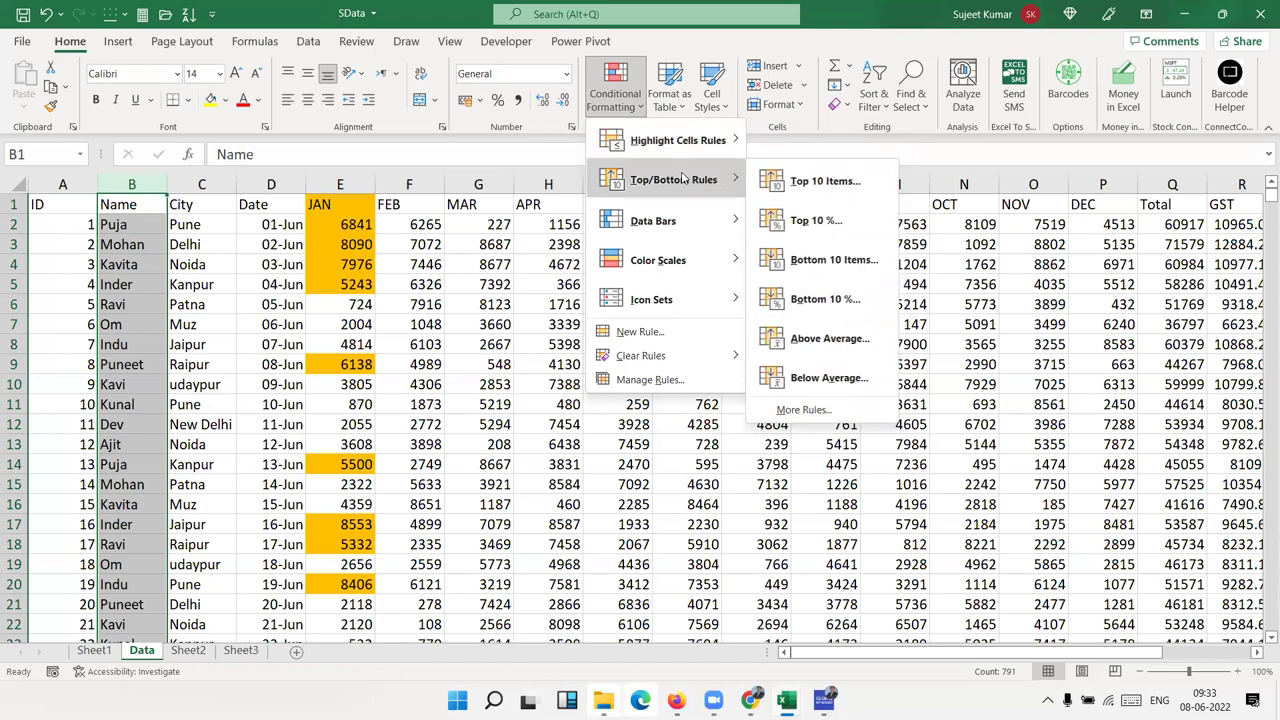
{"action": "key", "text": "Escape"}
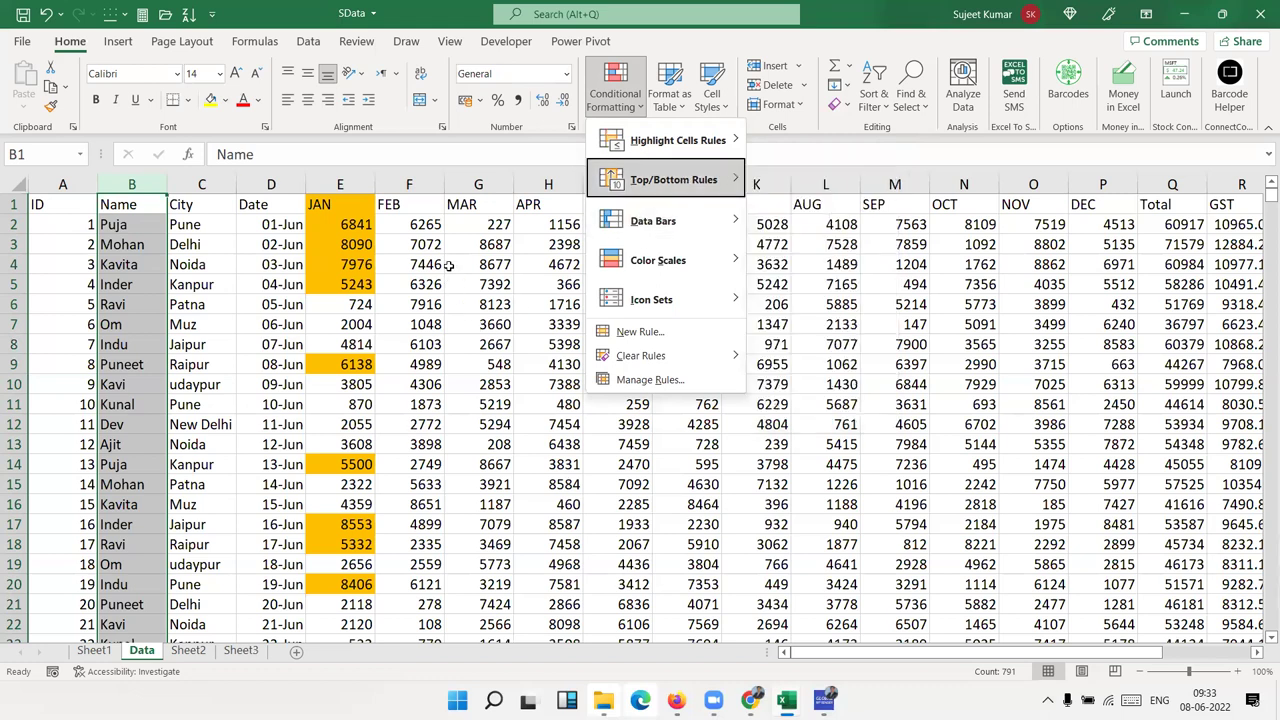
{"action": "key", "text": "Escape"}
{"action": "left_click", "coordinate": [415, 186]}
{"action": "left_click", "coordinate": [615, 85]}
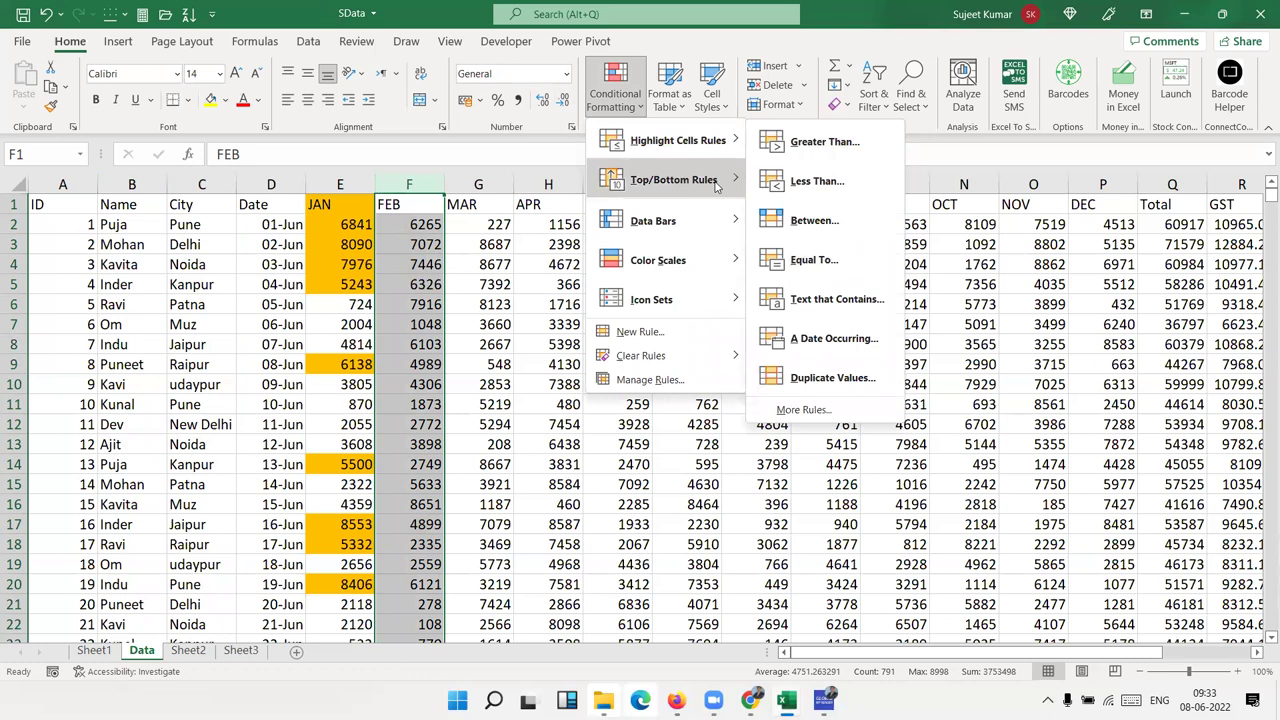
{"action": "mouse_move", "coordinate": [680, 180]}
{"action": "left_click", "coordinate": [822, 181]}
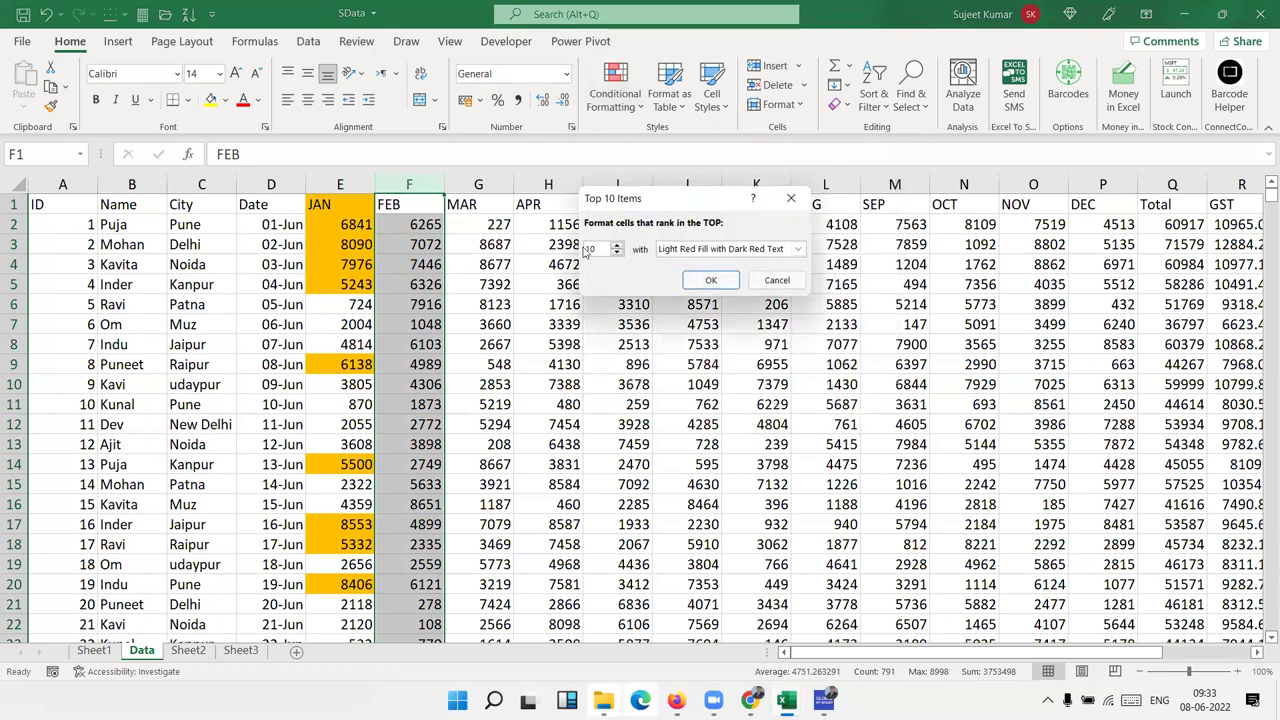
{"action": "type", "text": "100"}
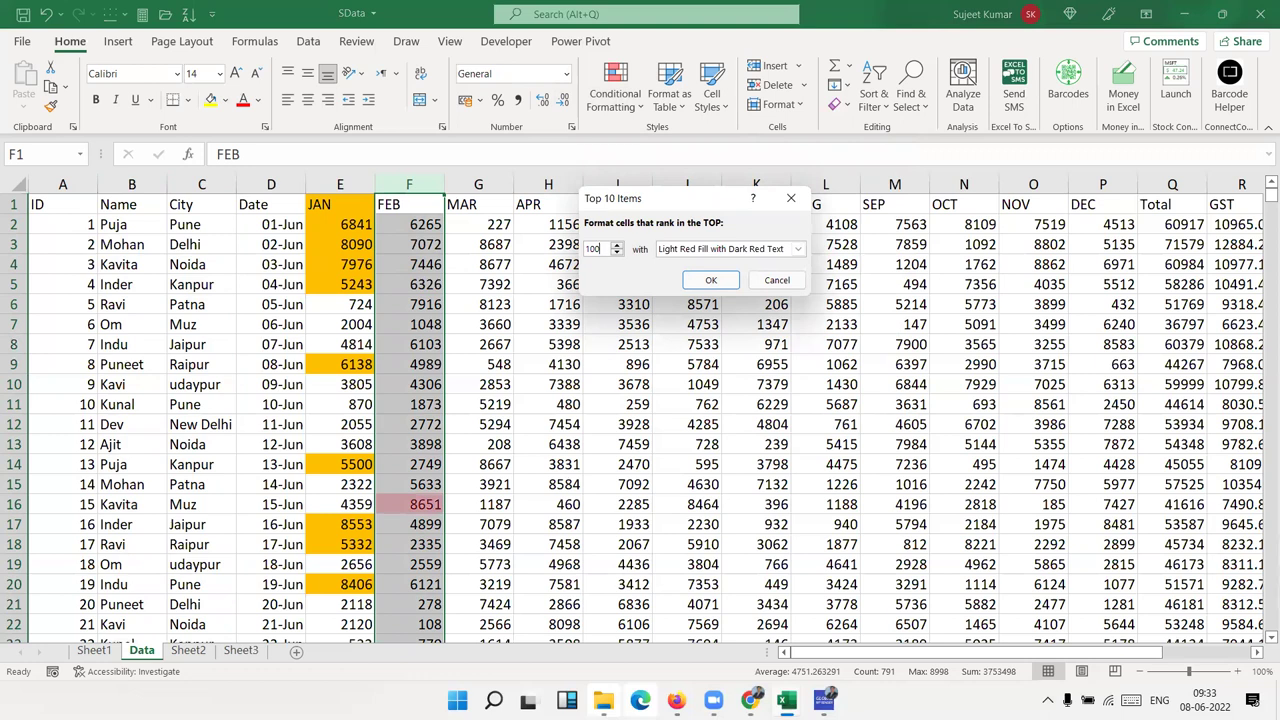
{"action": "key", "text": "Escape"}
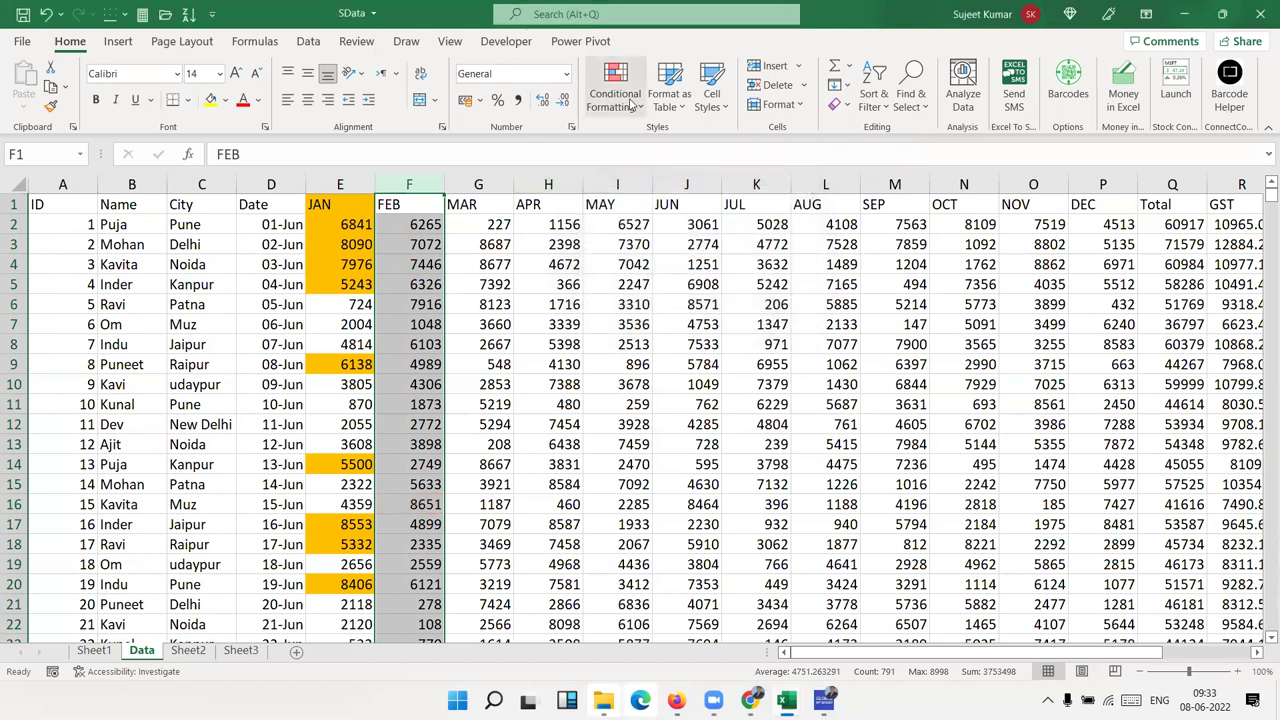
{"action": "left_click", "coordinate": [615, 92]}
{"action": "mouse_move", "coordinate": [668, 179]}
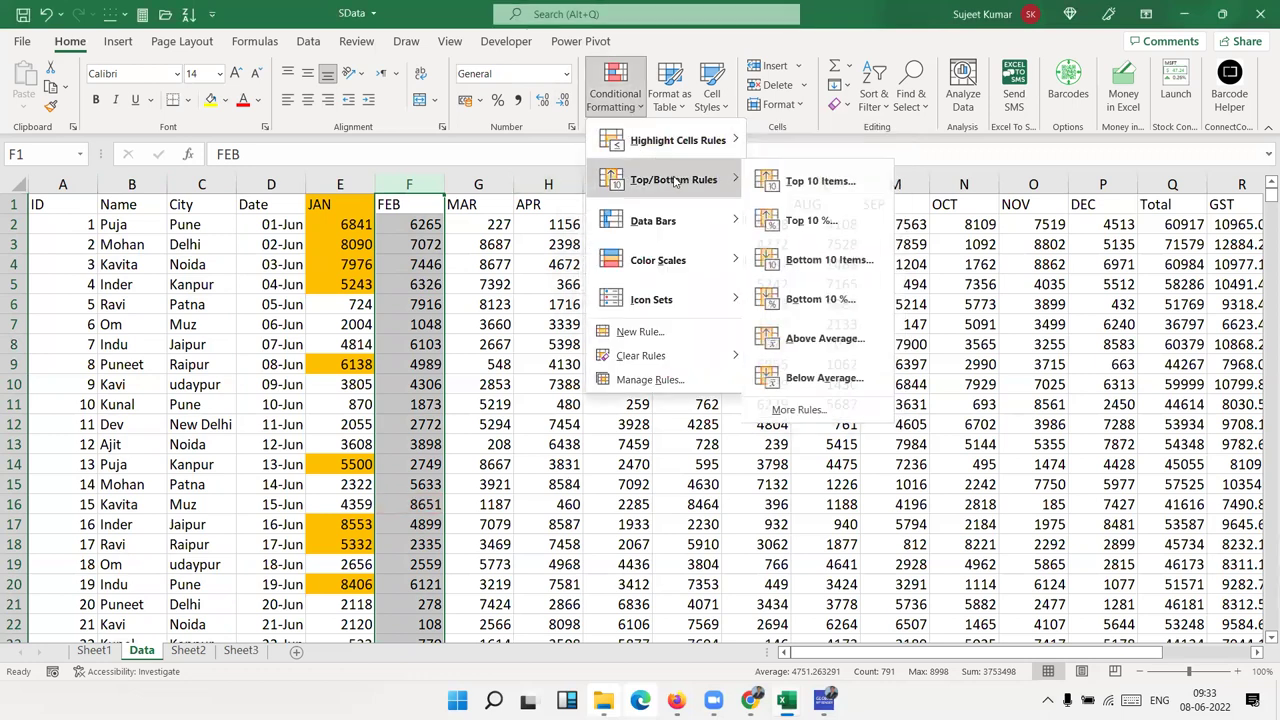
{"action": "left_click", "coordinate": [855, 250]}
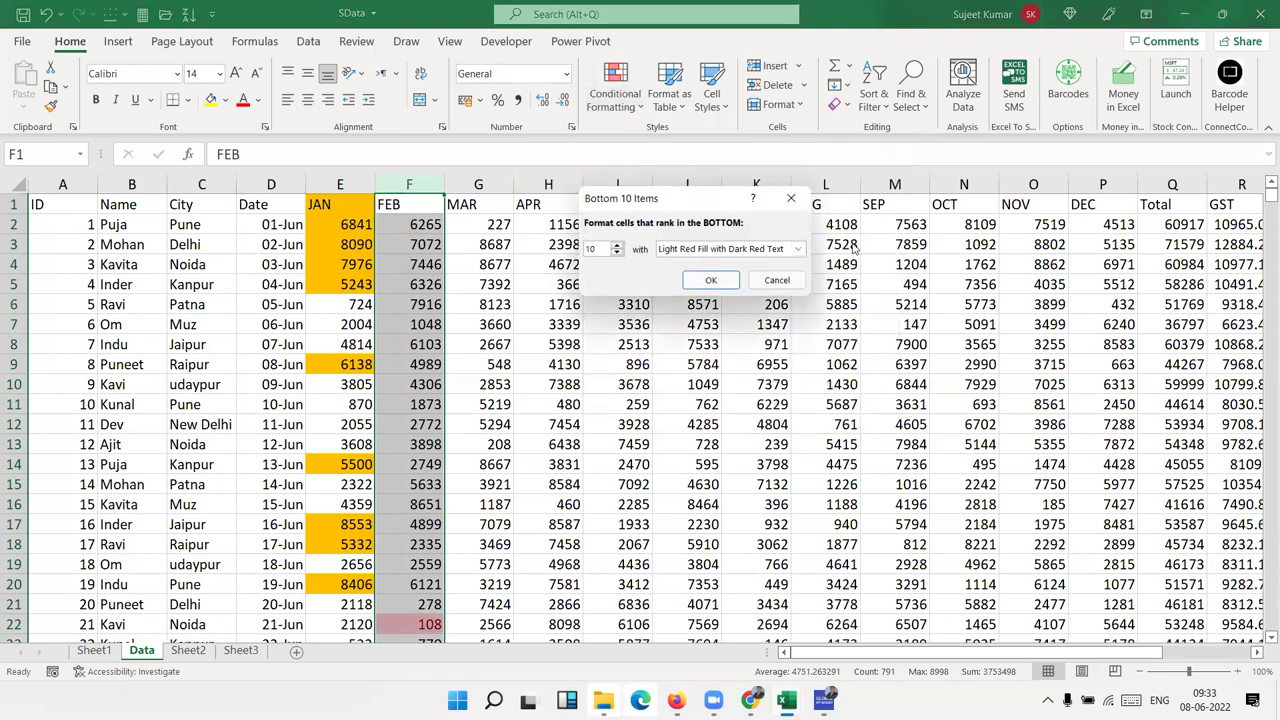
{"action": "key", "text": "Escape"}
{"action": "left_click", "coordinate": [630, 100]}
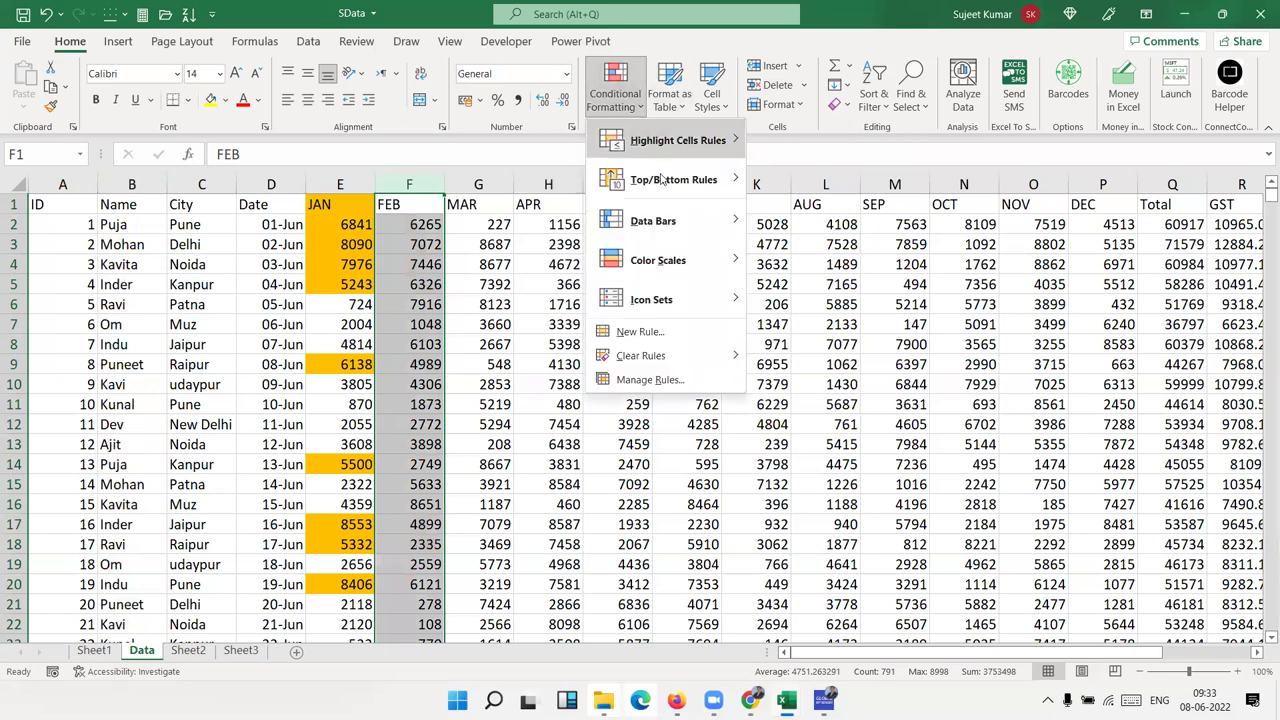
{"action": "mouse_move", "coordinate": [664, 180]}
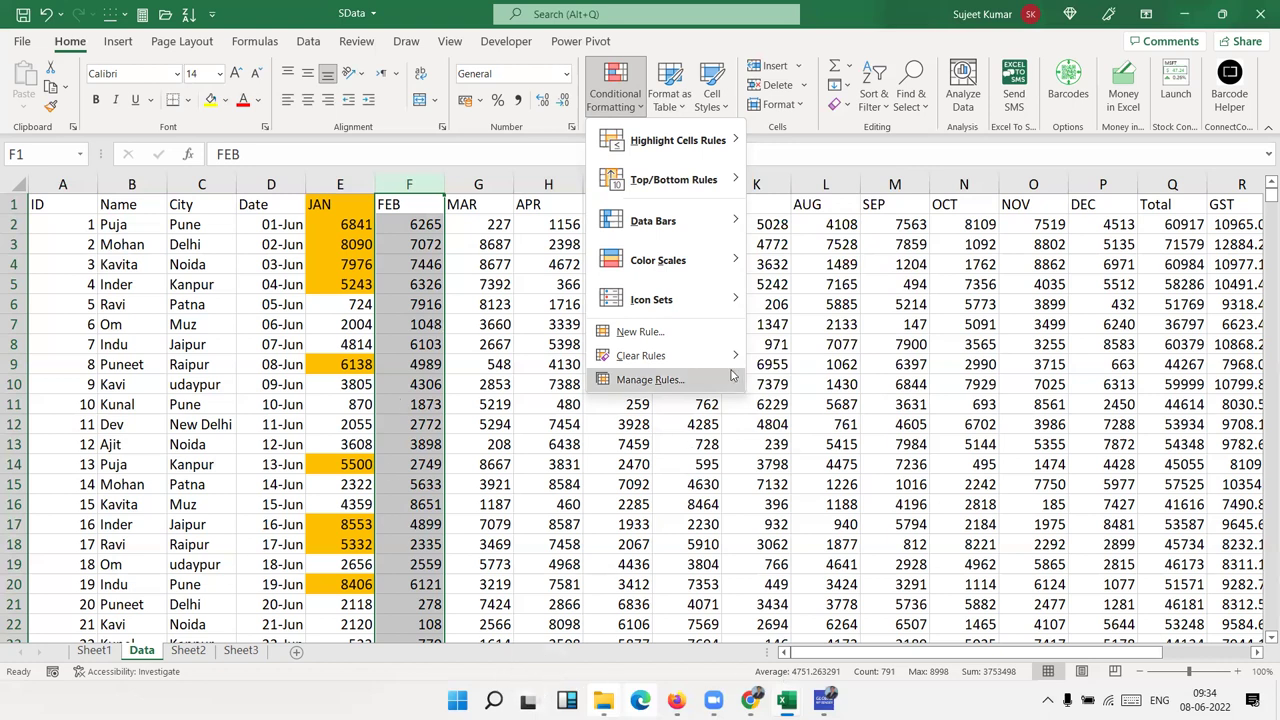
{"action": "mouse_move", "coordinate": [731, 358]}
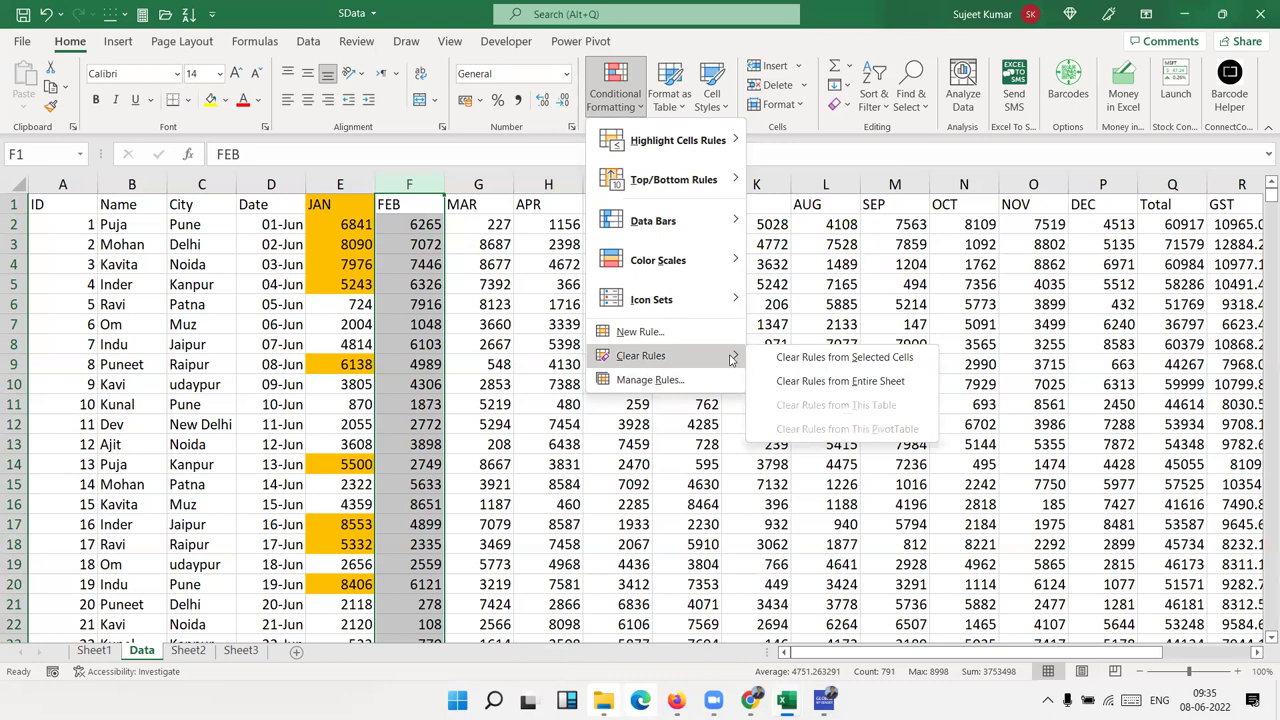
{"action": "mouse_move", "coordinate": [670, 234]}
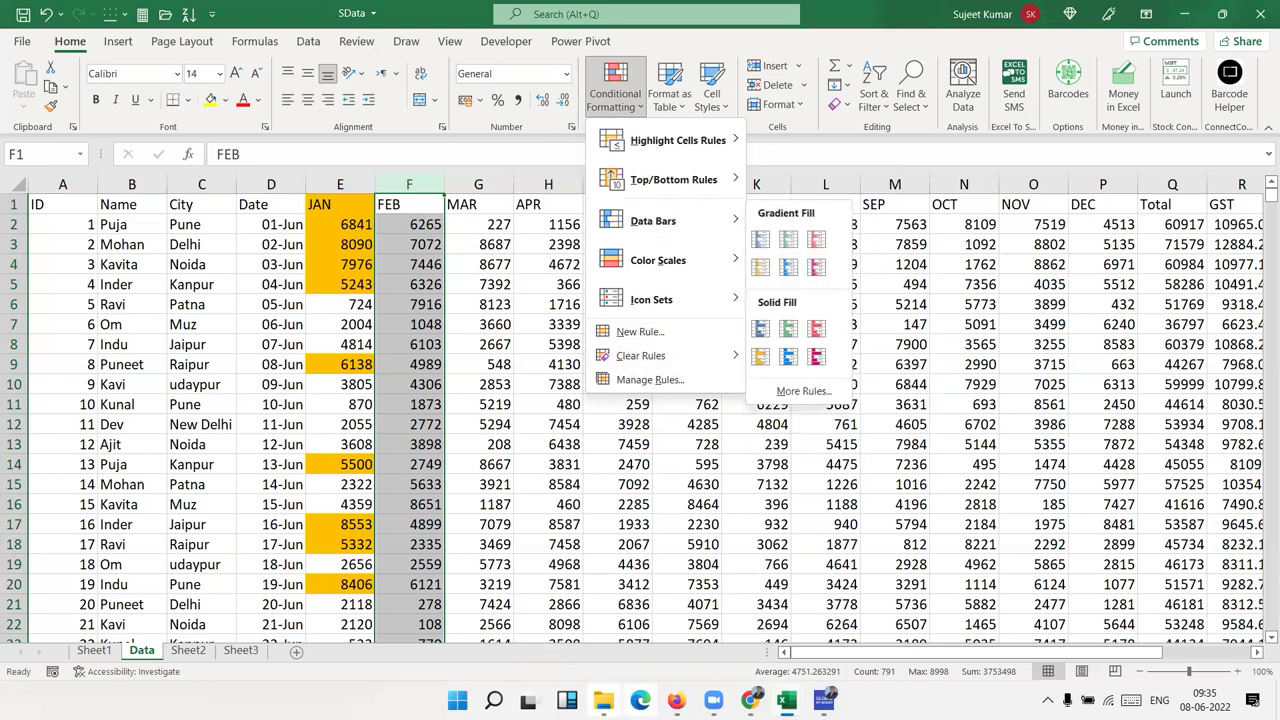
{"action": "key", "text": "super"}
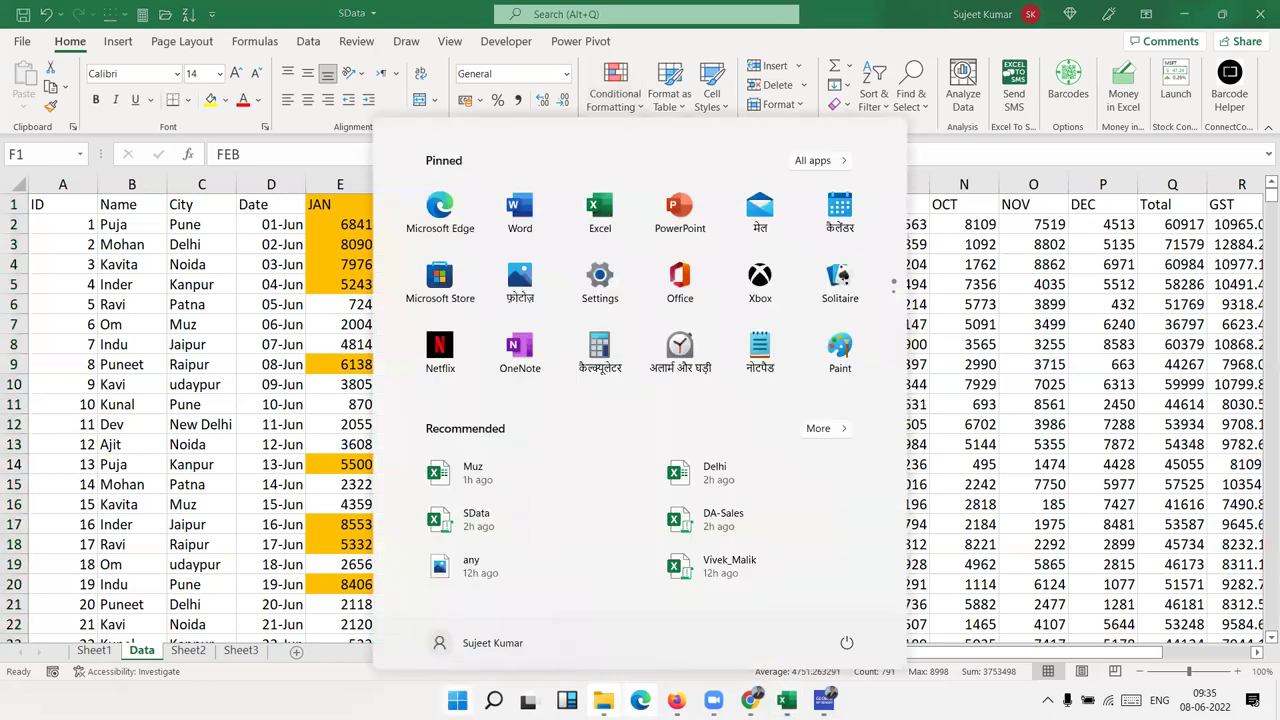
{"action": "key", "text": "super"}
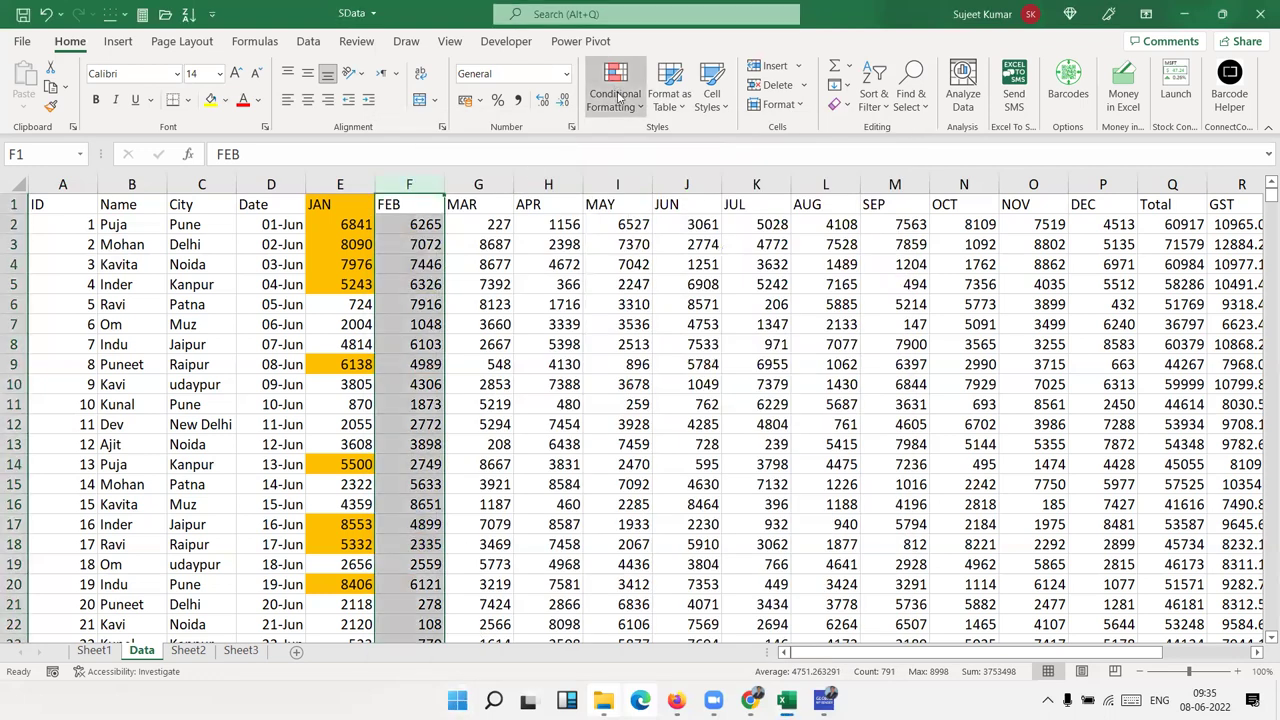
{"action": "left_click", "coordinate": [617, 97]}
{"action": "mouse_move", "coordinate": [679, 190]}
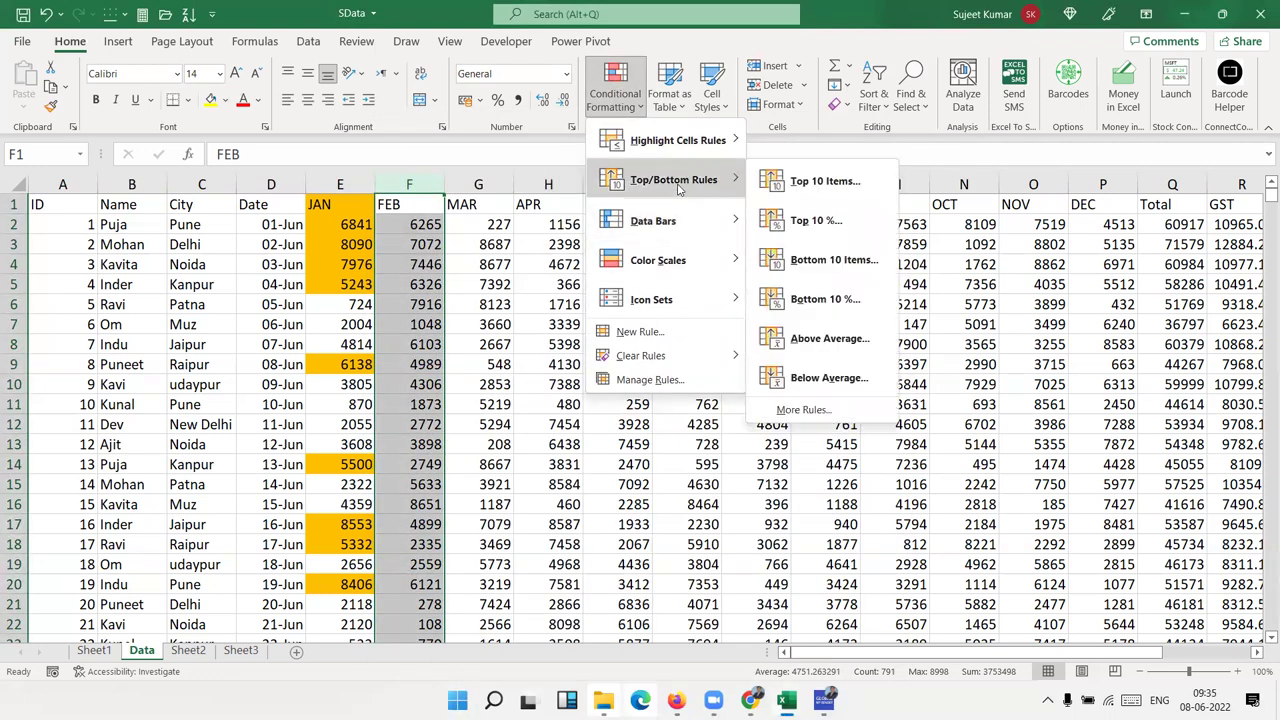
{"action": "left_click", "coordinate": [801, 340]}
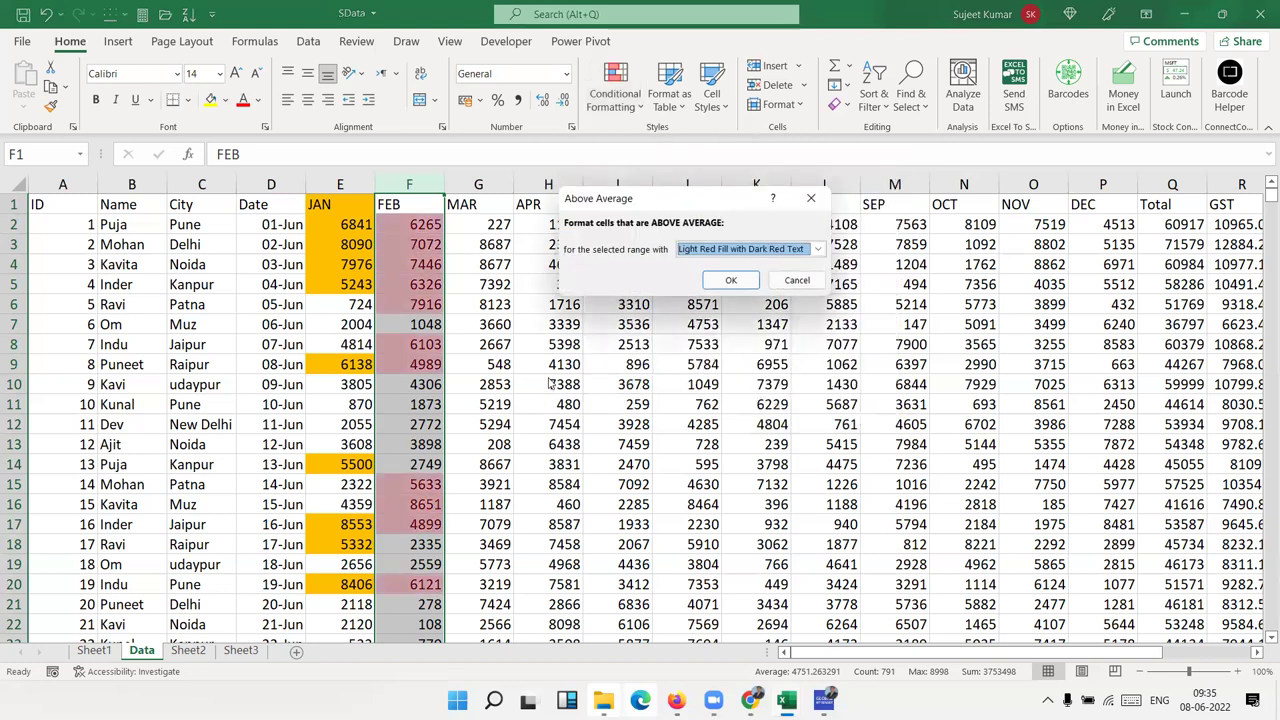
{"action": "left_click", "coordinate": [797, 280]}
{"action": "left_click", "coordinate": [615, 95]}
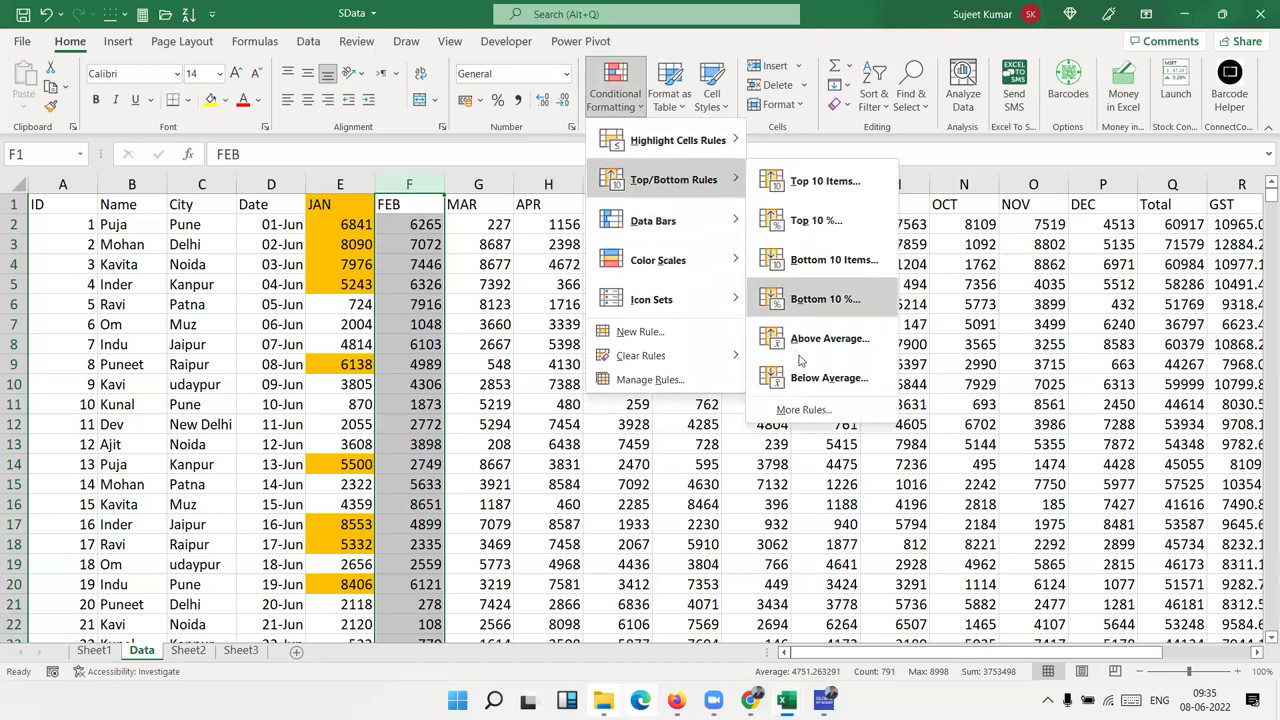
{"action": "left_click", "coordinate": [814, 385]}
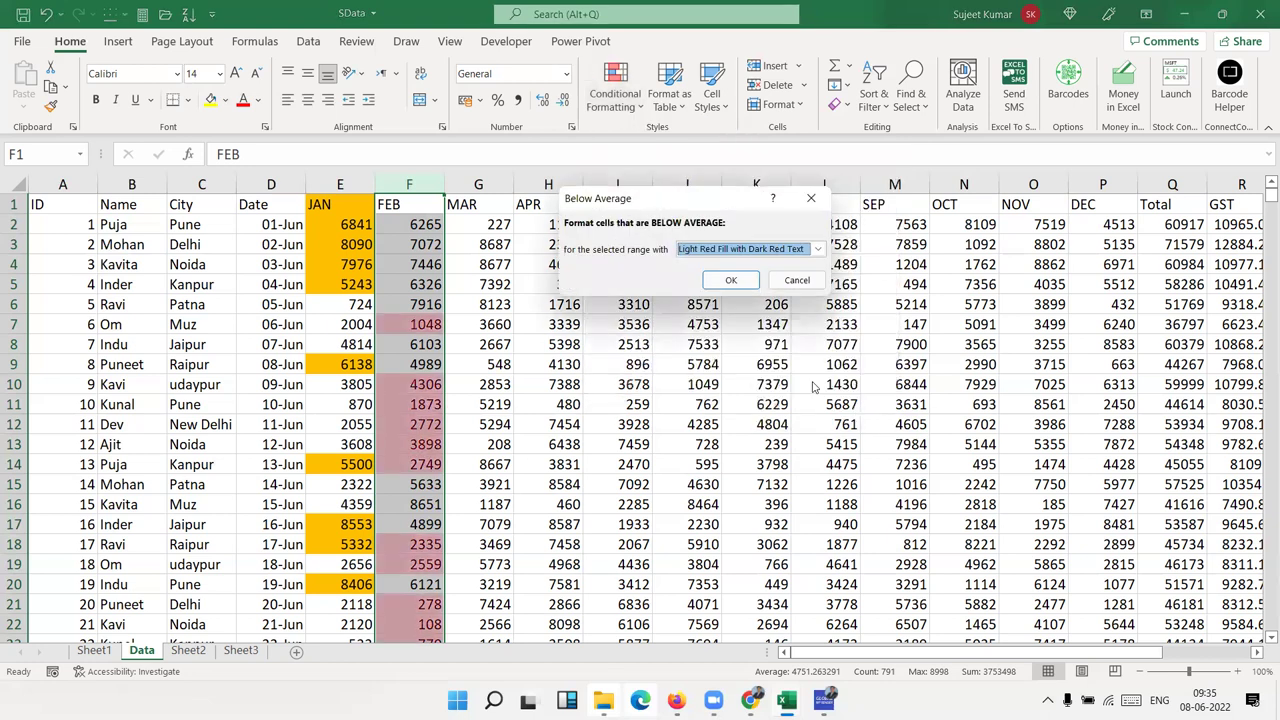
{"action": "left_click", "coordinate": [797, 280]}
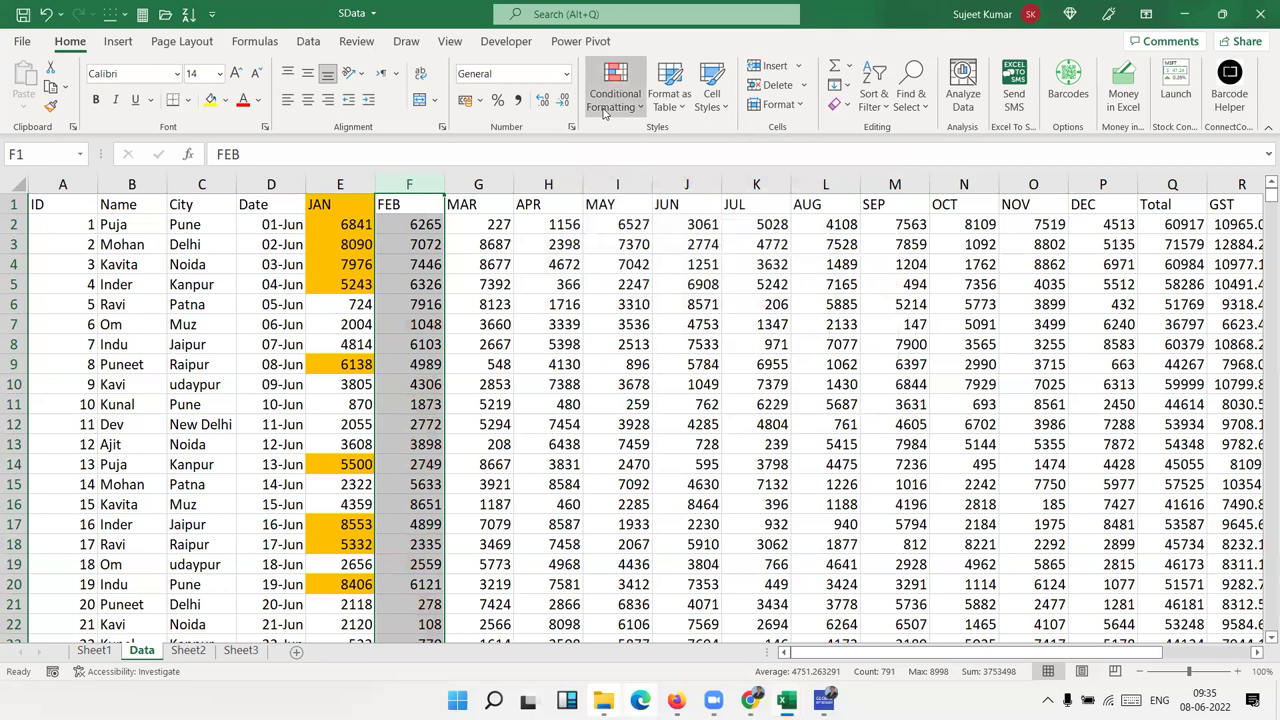
{"action": "left_click", "coordinate": [612, 98]}
Preview the Data Bars and Color Scales options without applying any, then return to Sheet3
{"action": "mouse_move", "coordinate": [648, 228]}
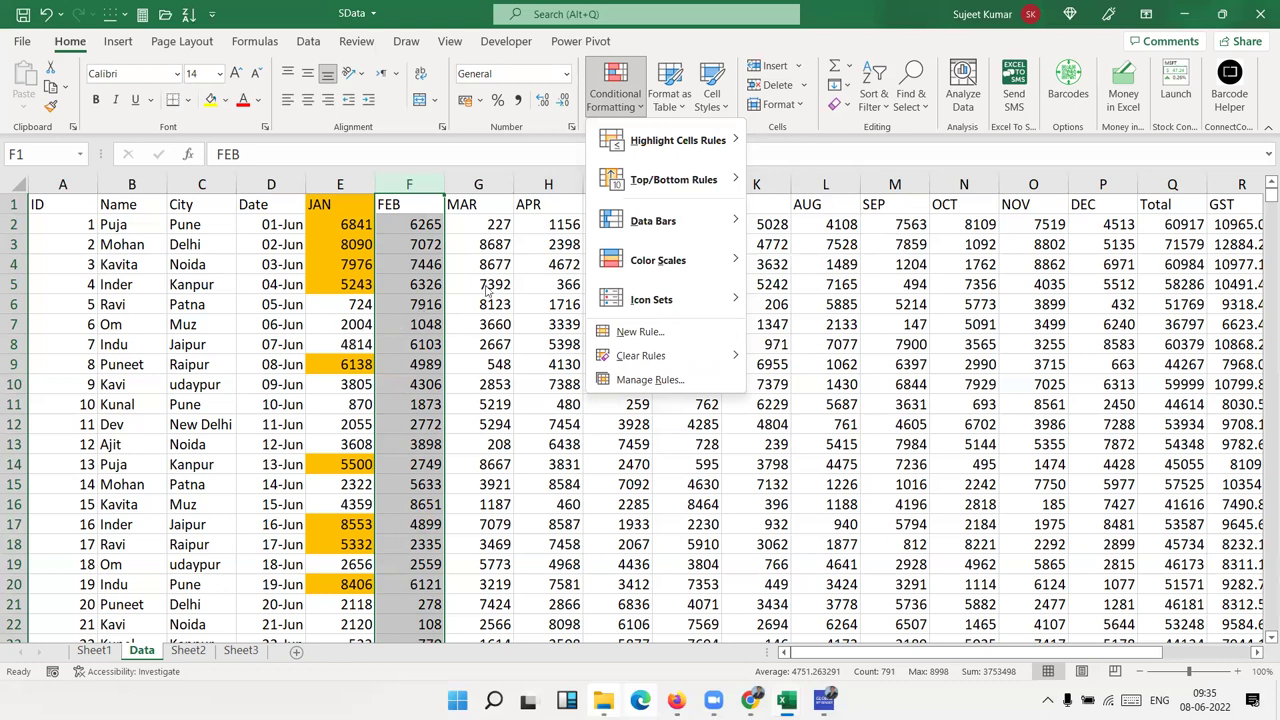
{"action": "mouse_move", "coordinate": [620, 268]}
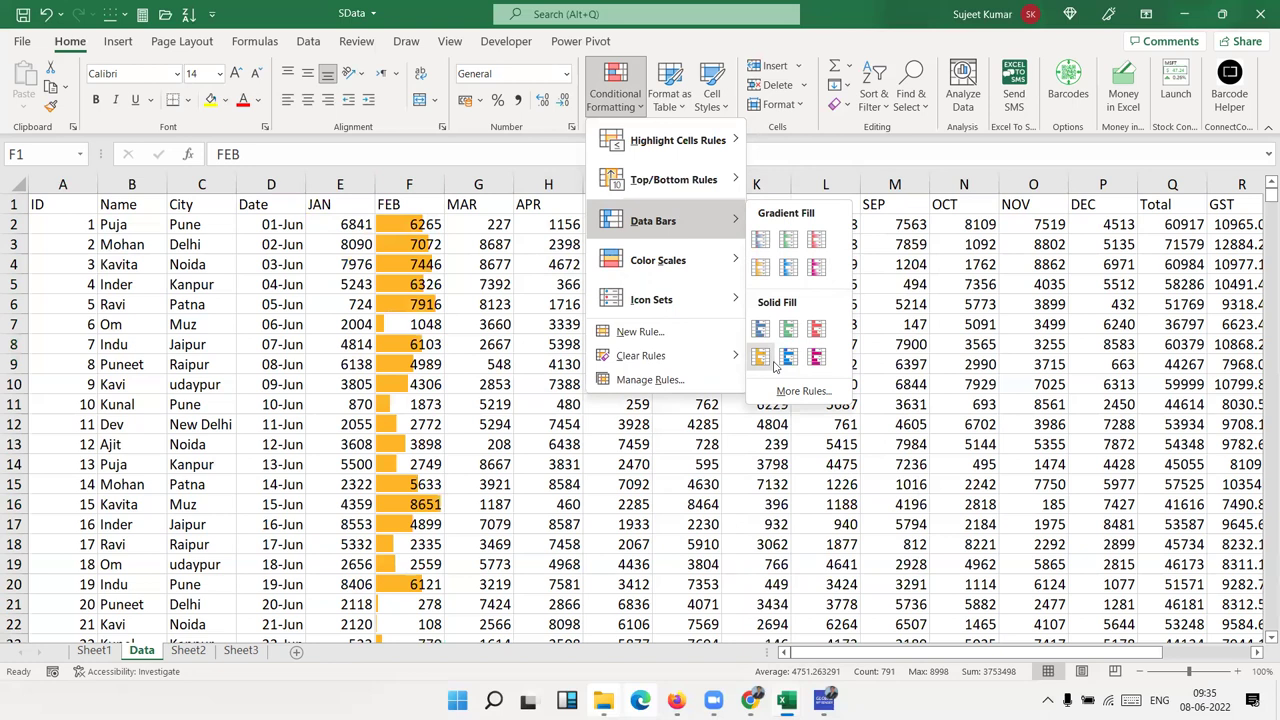
{"action": "left_click", "coordinate": [229, 651]}
{"action": "left_click", "coordinate": [233, 651]}
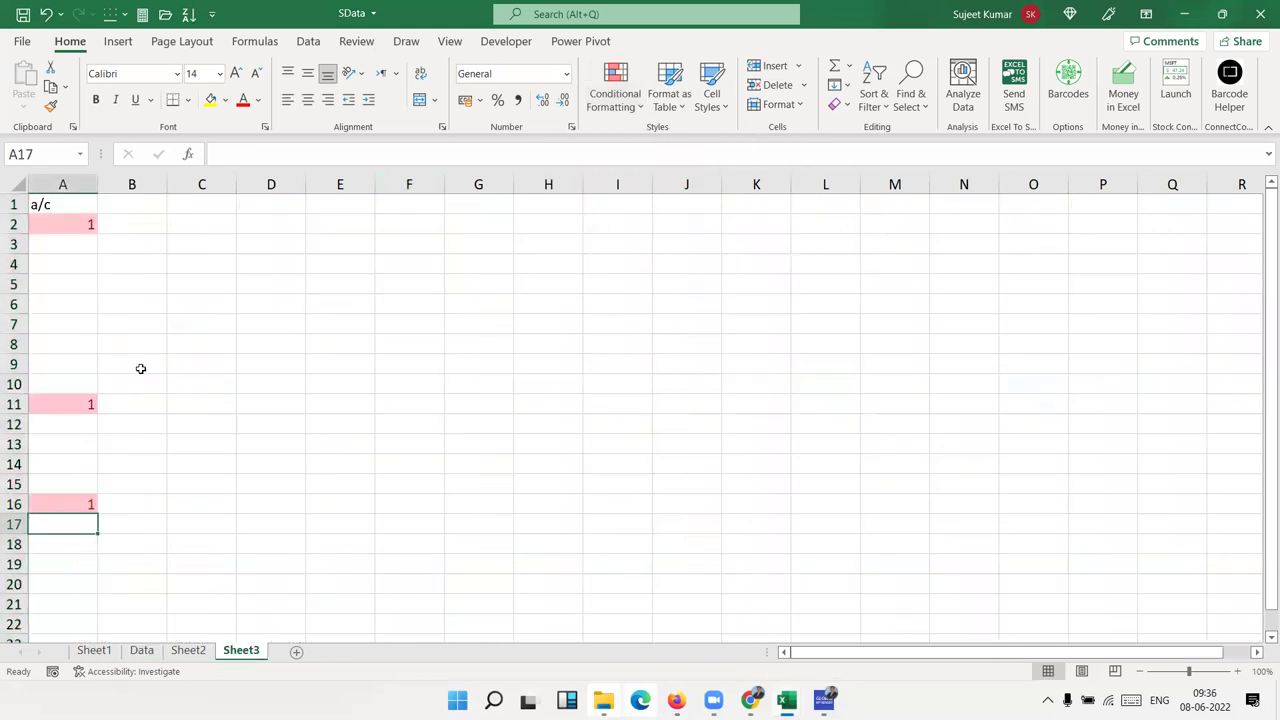
Enter the numbers 1 through 10 in E2:E11 and select that range
{"action": "left_click", "coordinate": [327, 222]}
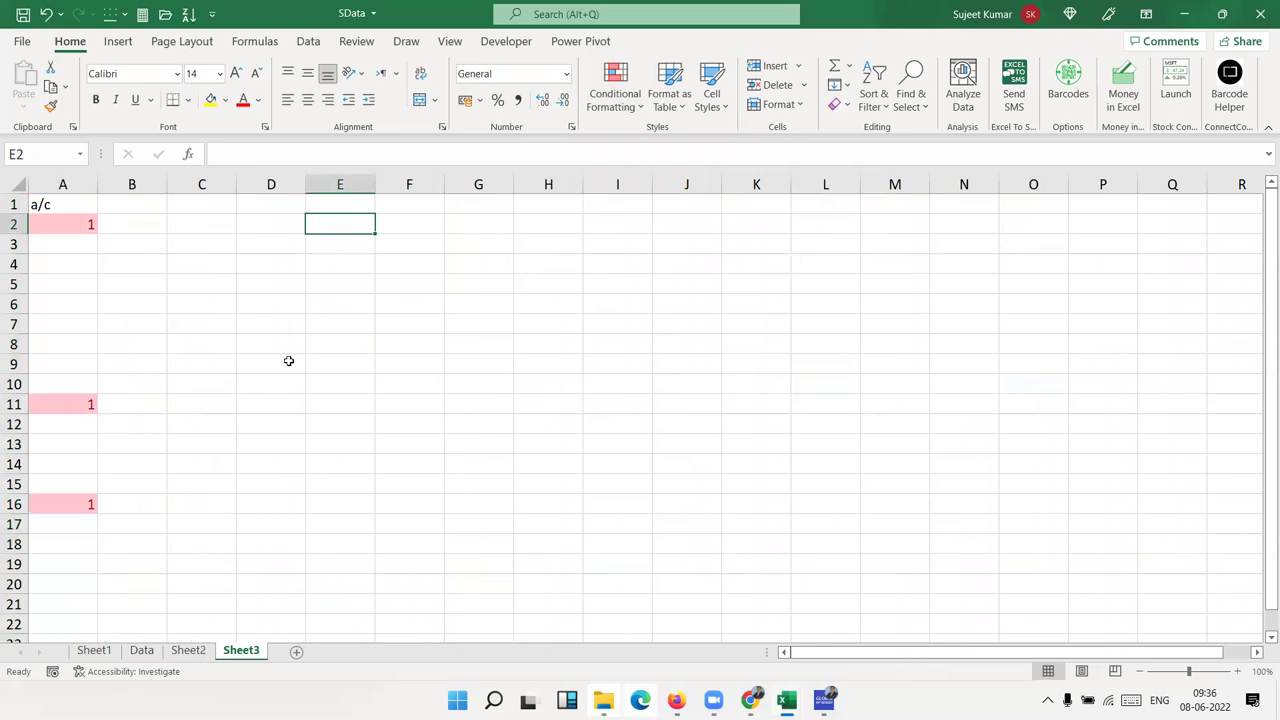
{"action": "type", "text": "1 2 3 4 5 6 7 8 9 12"}
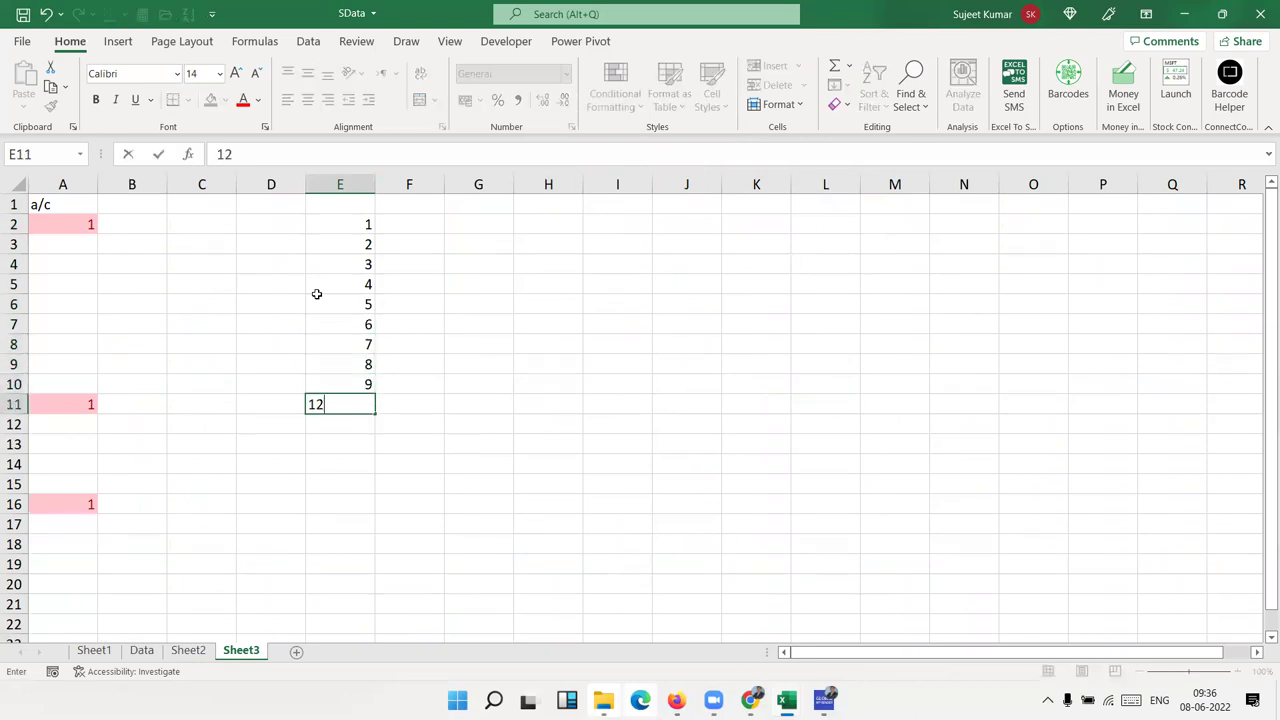
{"action": "key", "text": "BackSpace"}
{"action": "type", "text": "0"}
{"action": "key", "text": "Return"}
{"action": "key", "text": "Up"}
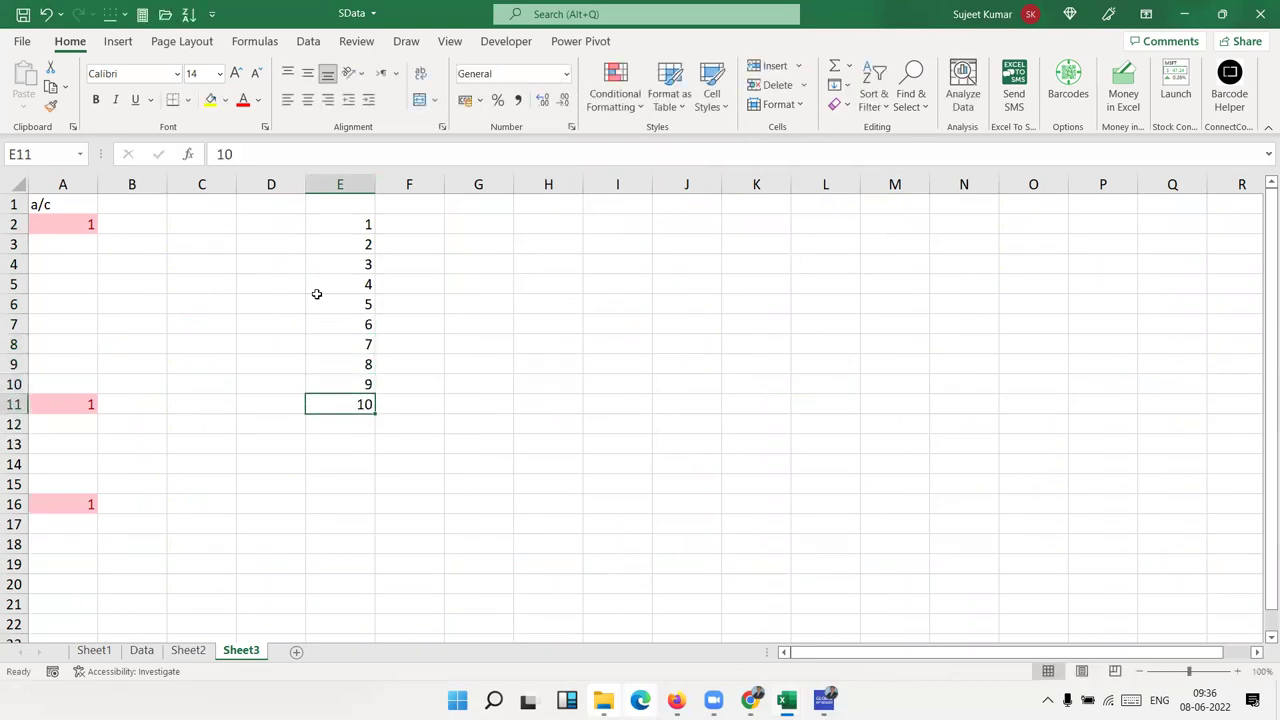
{"action": "key", "text": "ctrl+shift+Up"}
Preview Data Bars, Color Scales and Icon Sets on E2:E11 without applying any of them
{"action": "left_click", "coordinate": [614, 100]}
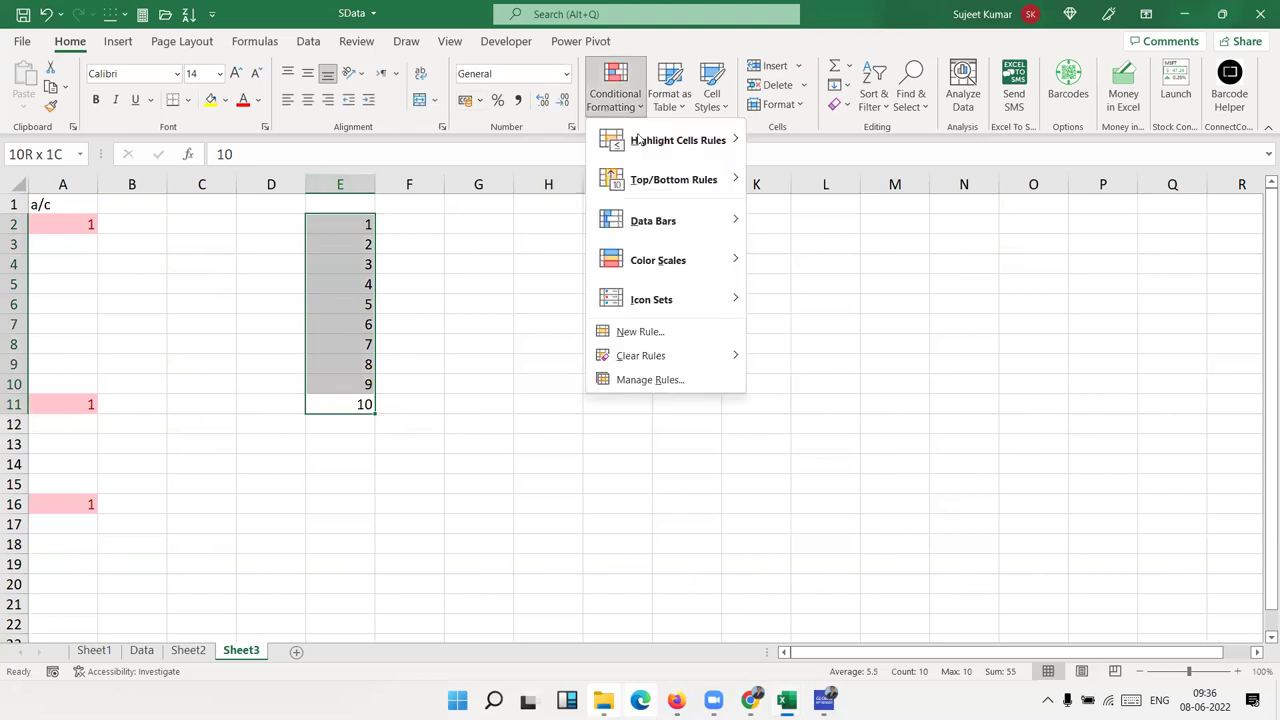
{"action": "mouse_move", "coordinate": [640, 141]}
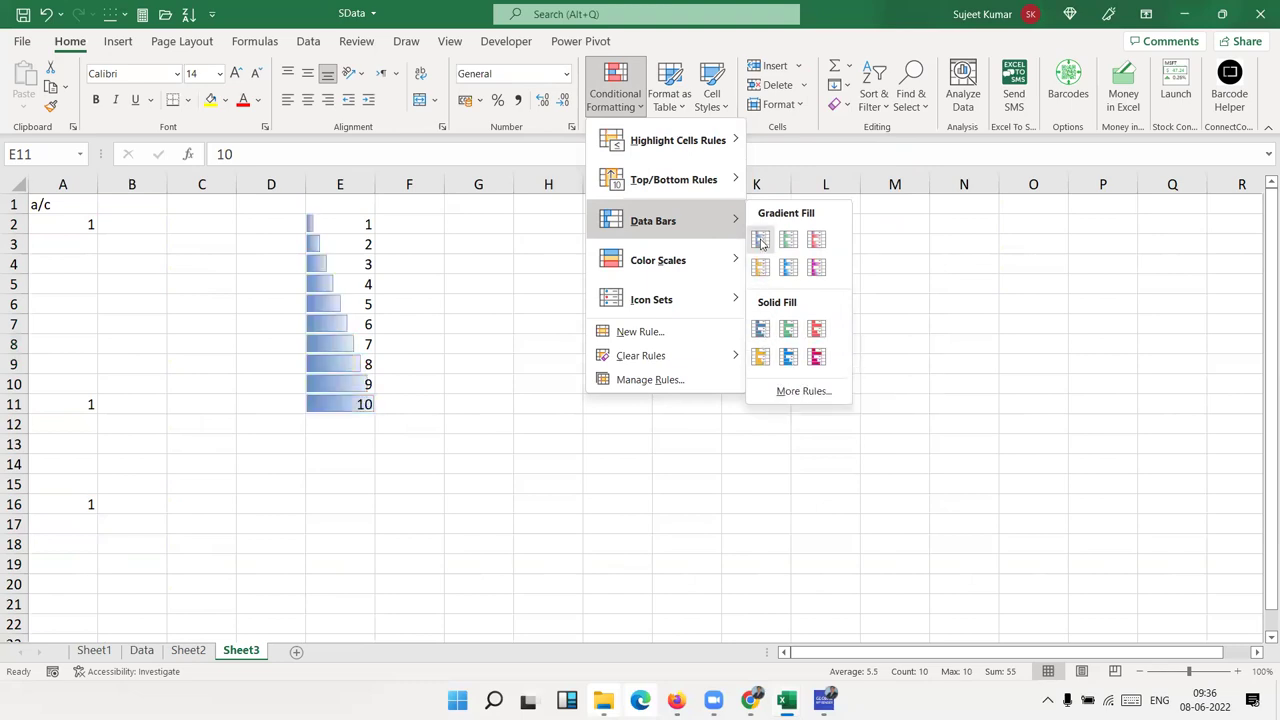
{"action": "mouse_move", "coordinate": [722, 260]}
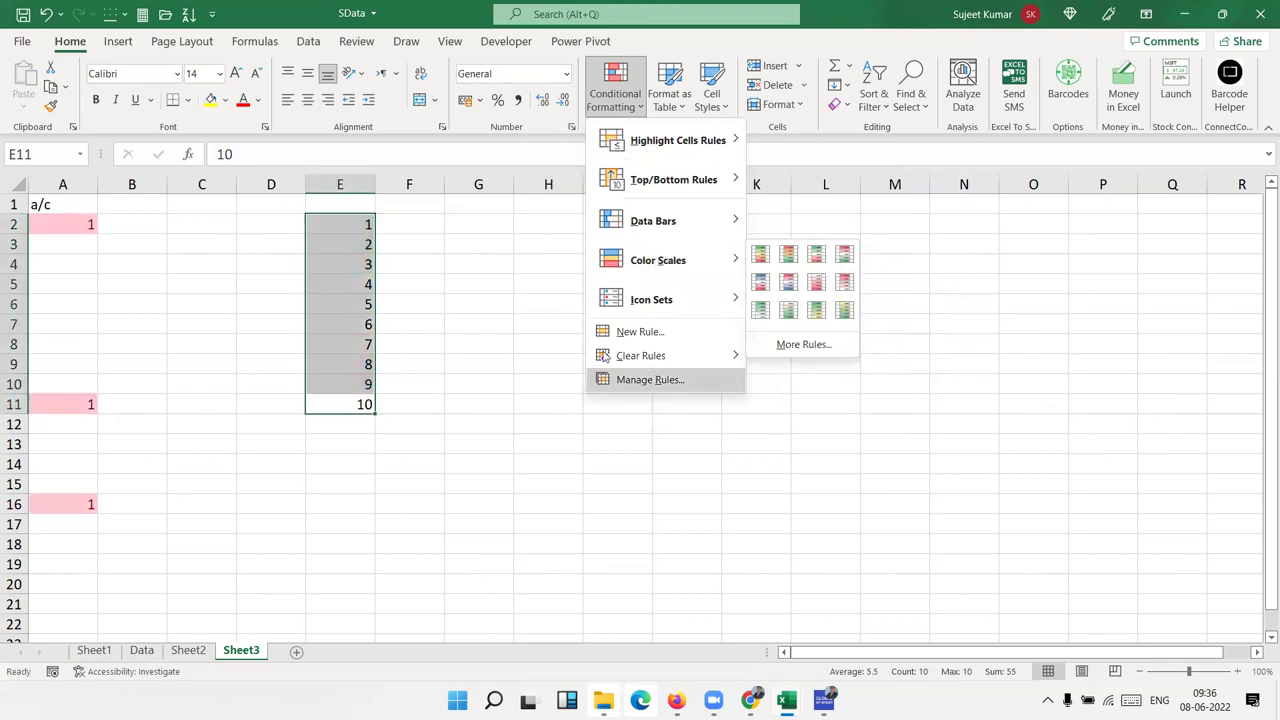
{"action": "mouse_move", "coordinate": [630, 305]}
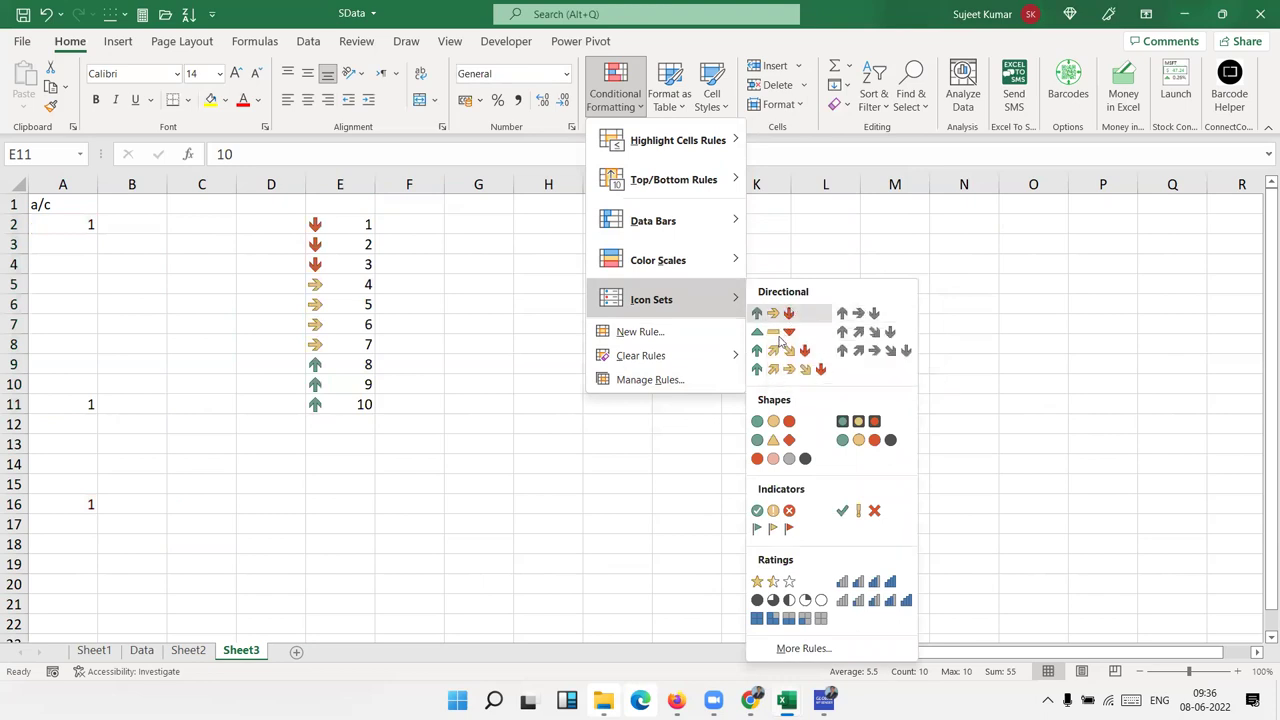
Close the formatting menu and add the headers Q1 in H4 and Q2 in I4
{"action": "left_click", "coordinate": [520, 285]}
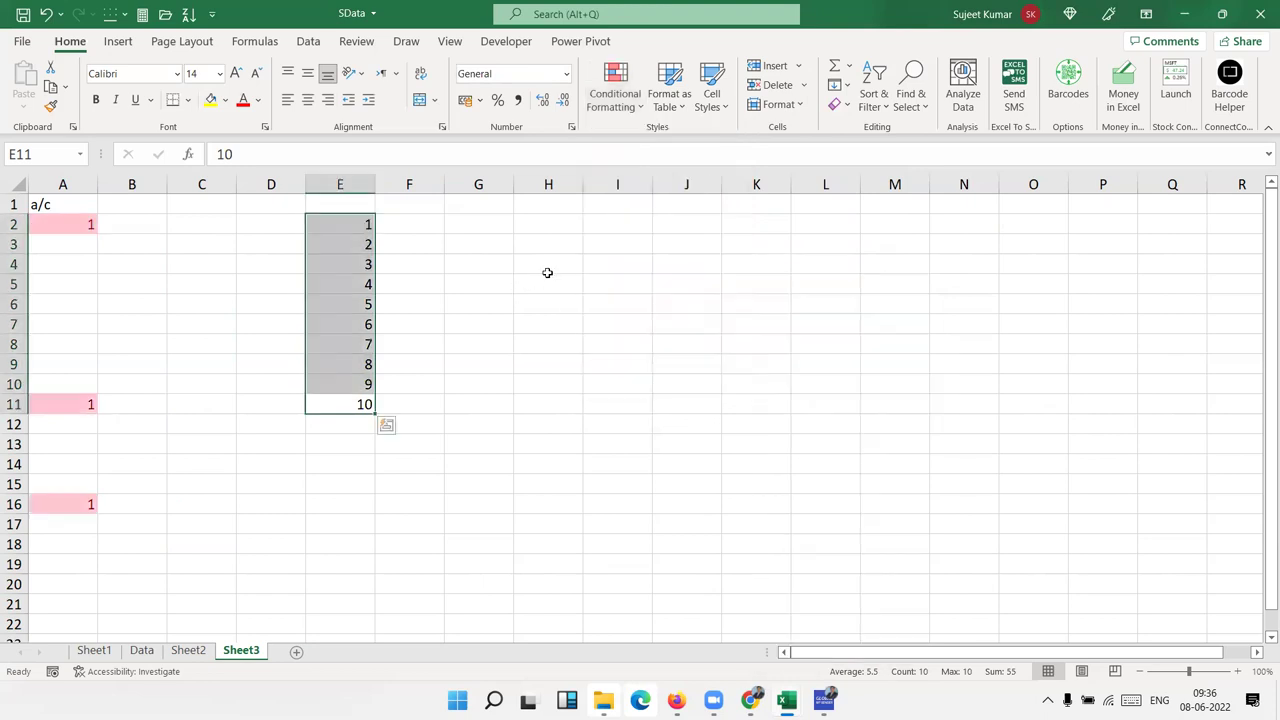
{"action": "left_click", "coordinate": [548, 268]}
{"action": "type", "text": "q1"}
{"action": "key", "text": "Escape"}
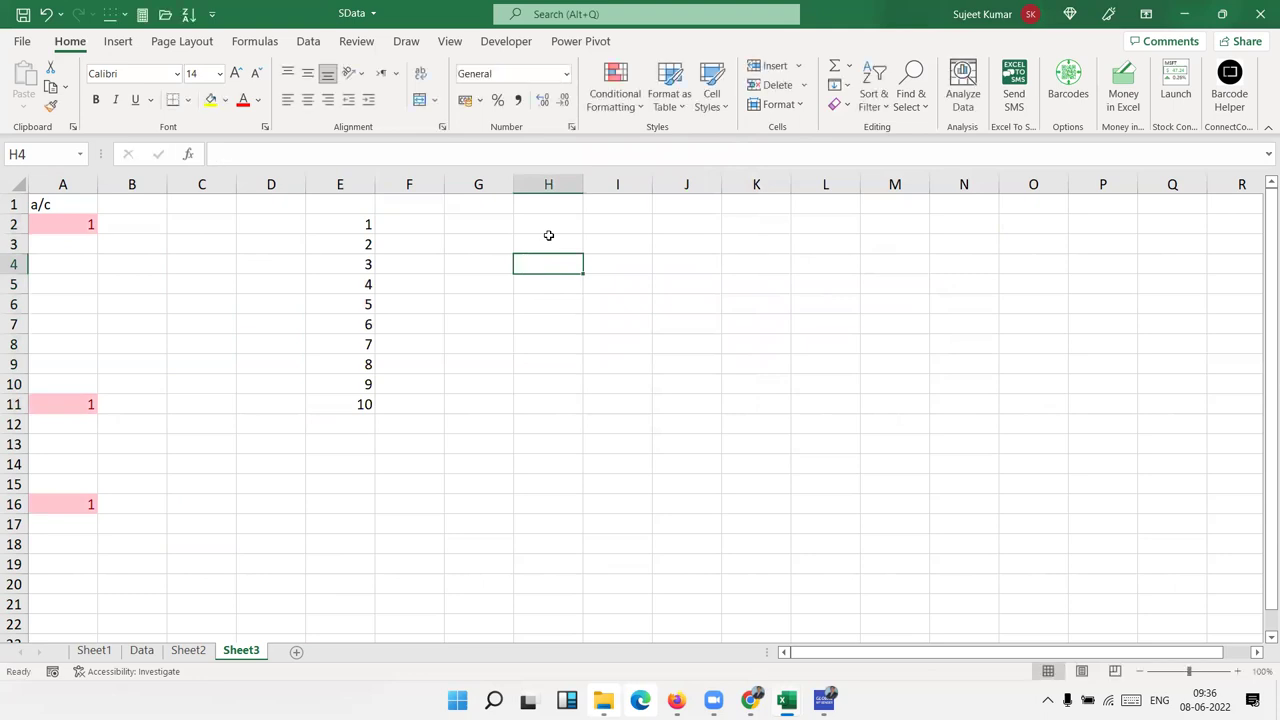
{"action": "type", "text": "Q1"}
{"action": "key", "text": "Tab"}
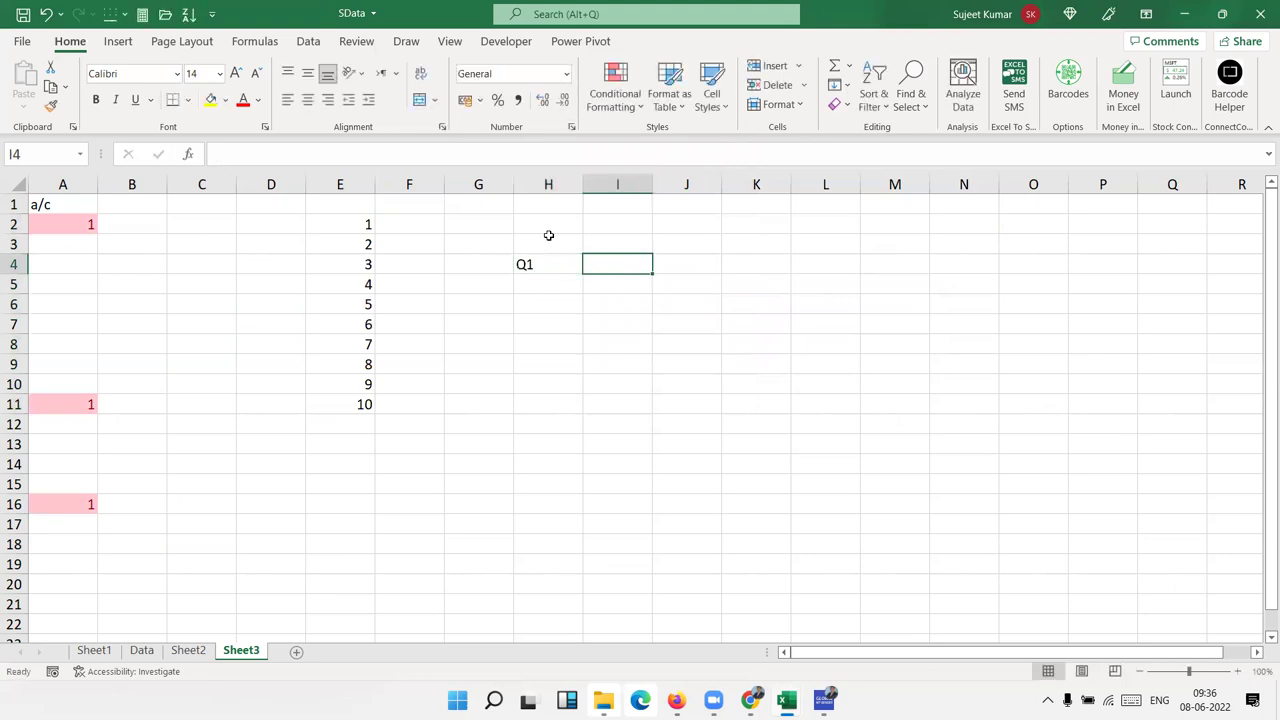
{"action": "type", "text": "Q2"}
{"action": "key", "text": "Return"}
Enter 50 in H5 and 55 in I5, then select H5:I5
{"action": "type", "text": "50"}
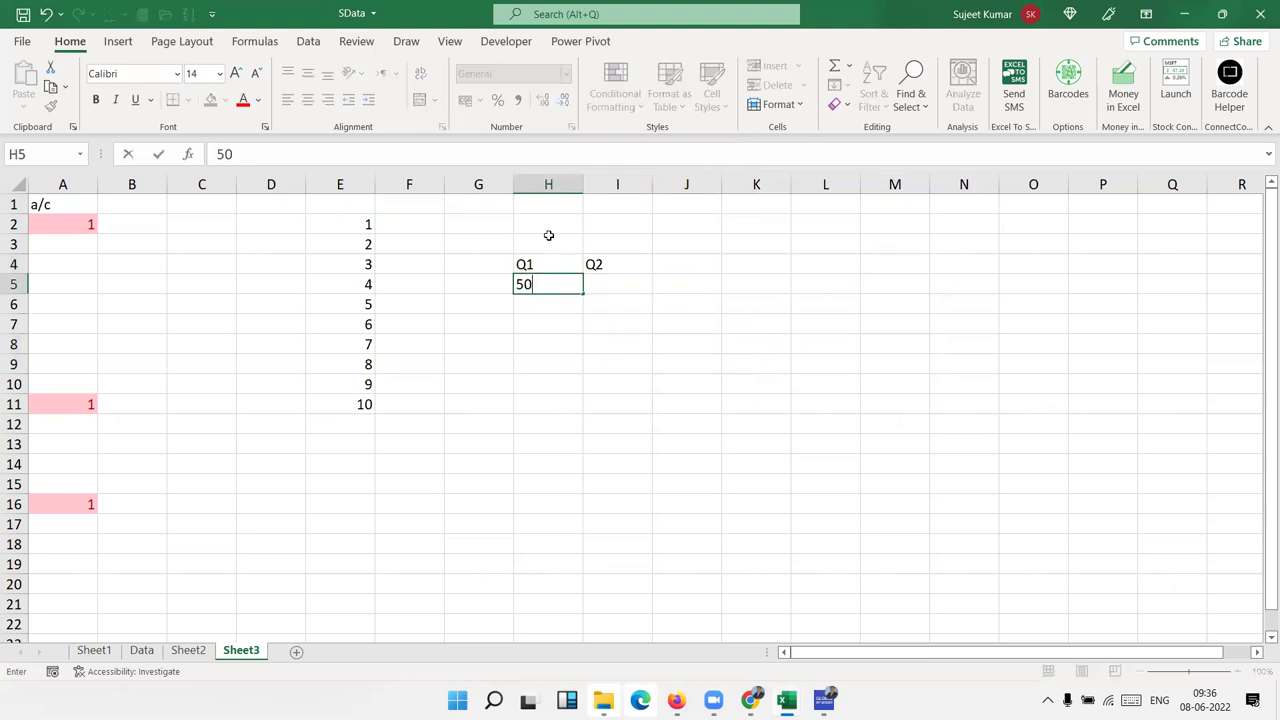
{"action": "key", "text": "Tab"}
{"action": "type", "text": "55"}
{"action": "key", "text": "Return"}
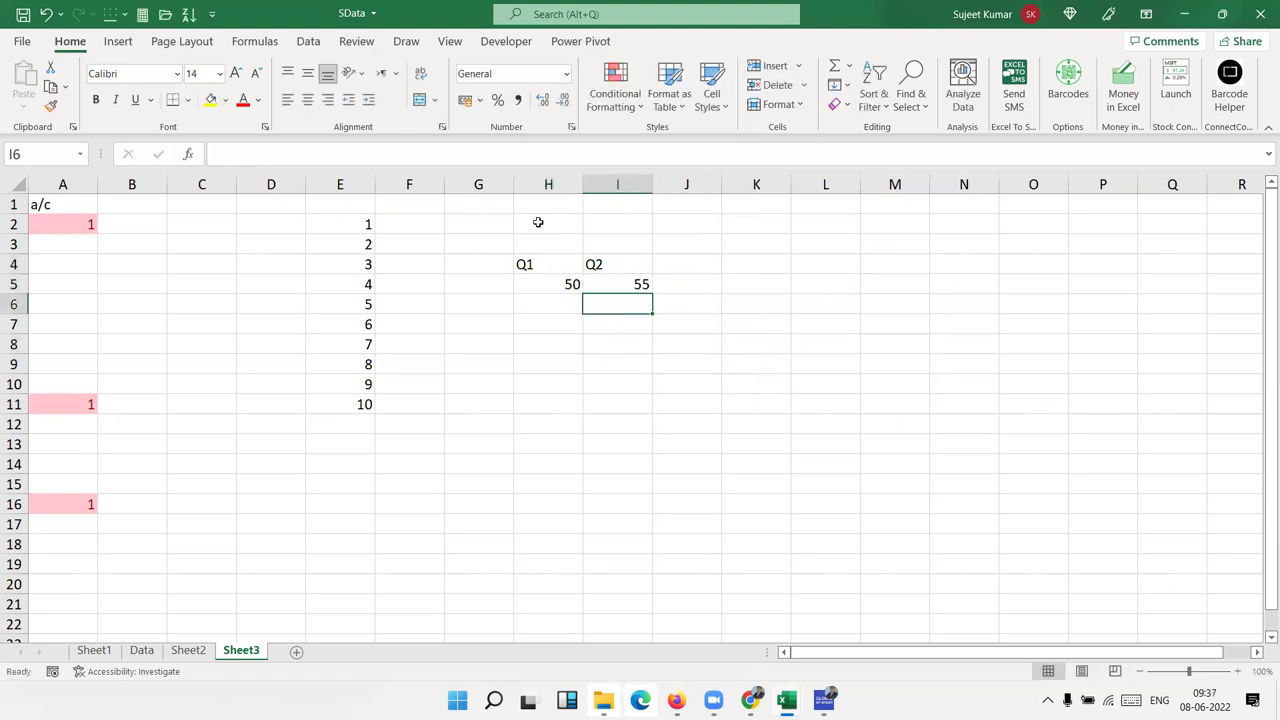
{"action": "left_click_drag", "start_coordinate": [556, 284], "coordinate": [620, 286]}
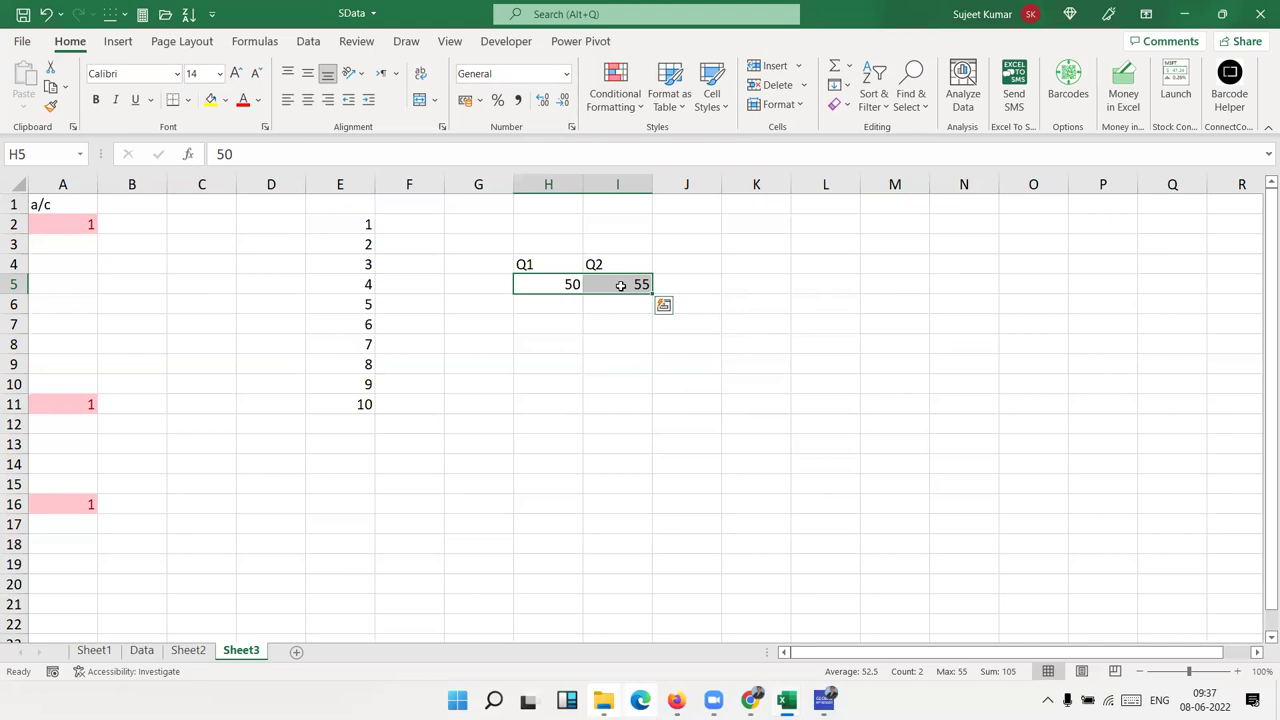
Apply the 3 Arrows icon set to H5:I5, then switch to Sheet2's sales chart
{"action": "left_click", "coordinate": [615, 90]}
{"action": "mouse_move", "coordinate": [650, 298]}
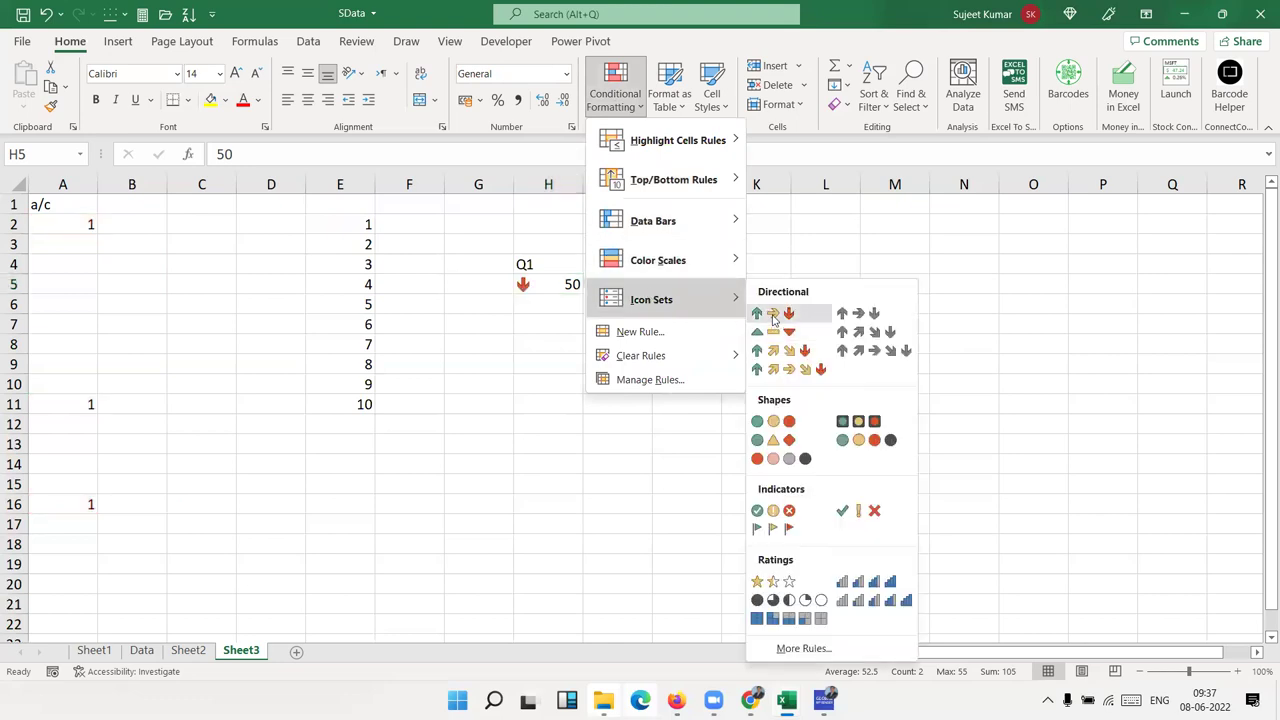
{"action": "left_click", "coordinate": [773, 314]}
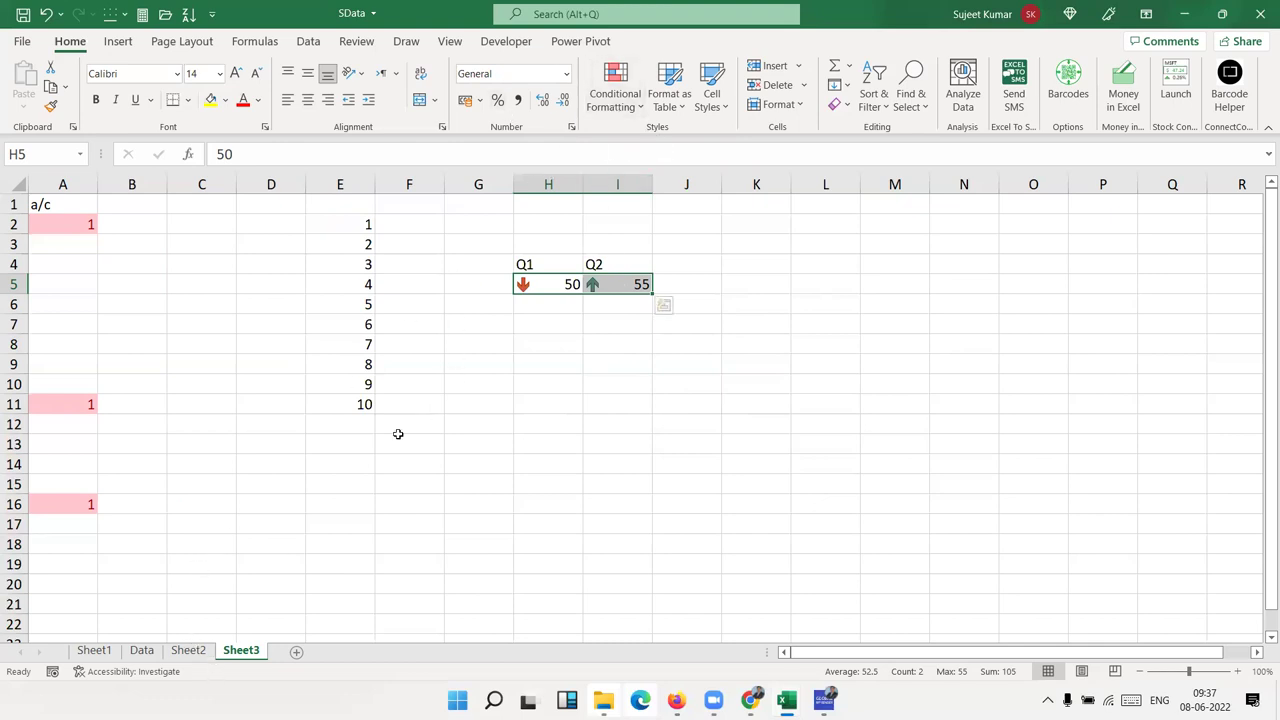
{"action": "left_click", "coordinate": [190, 650]}
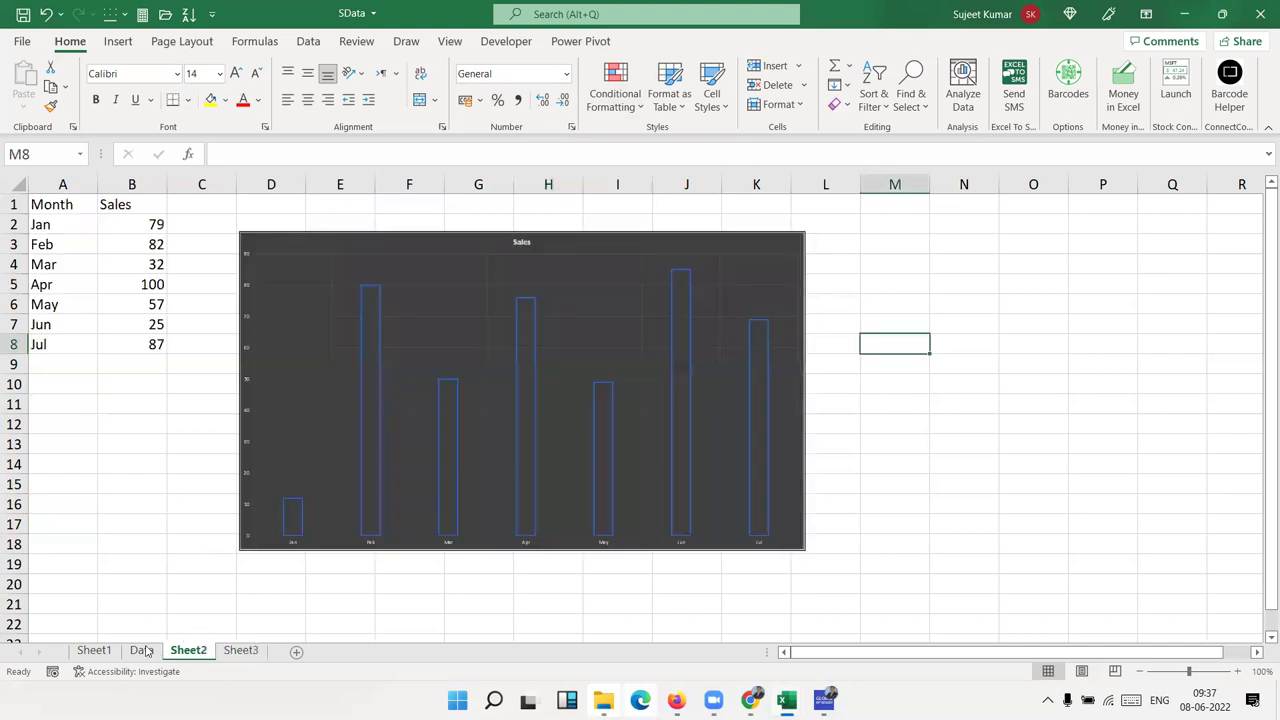
On the Data sheet, select D4 and bring up the Highlight Cells Rules options
{"action": "left_click", "coordinate": [142, 651]}
{"action": "left_click", "coordinate": [288, 258]}
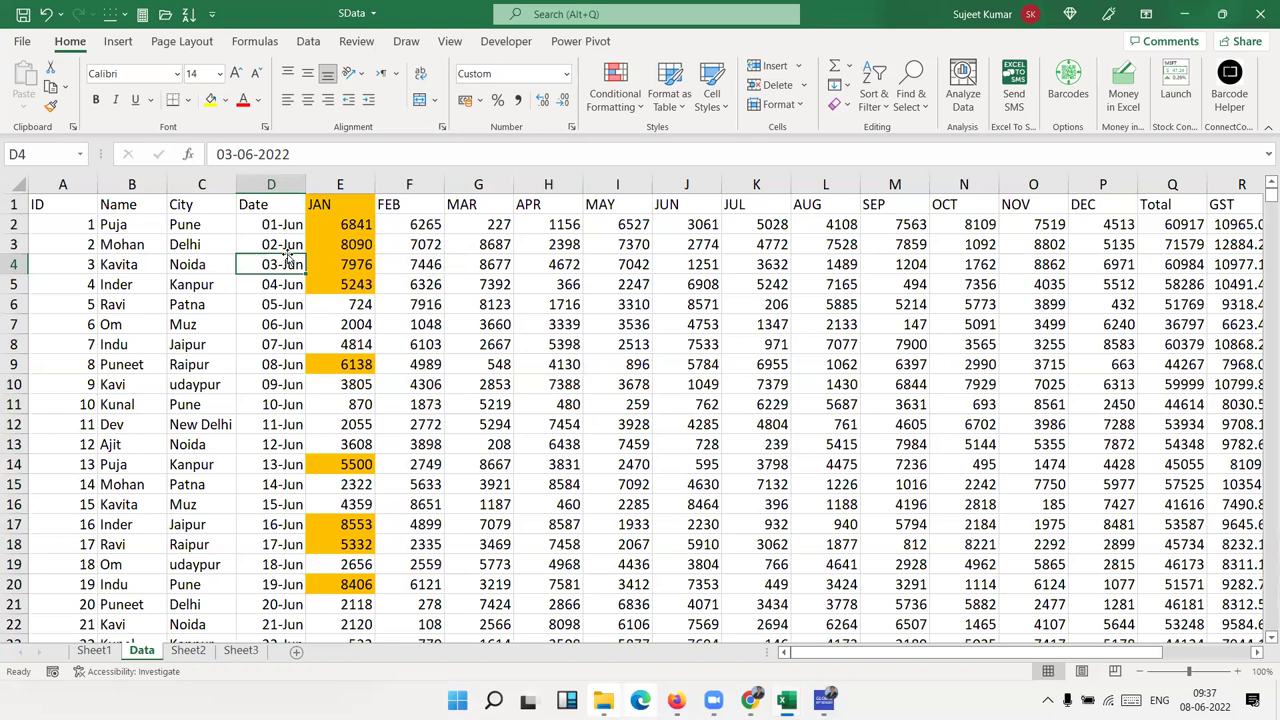
{"action": "left_click", "coordinate": [618, 106]}
{"action": "mouse_move", "coordinate": [703, 141]}
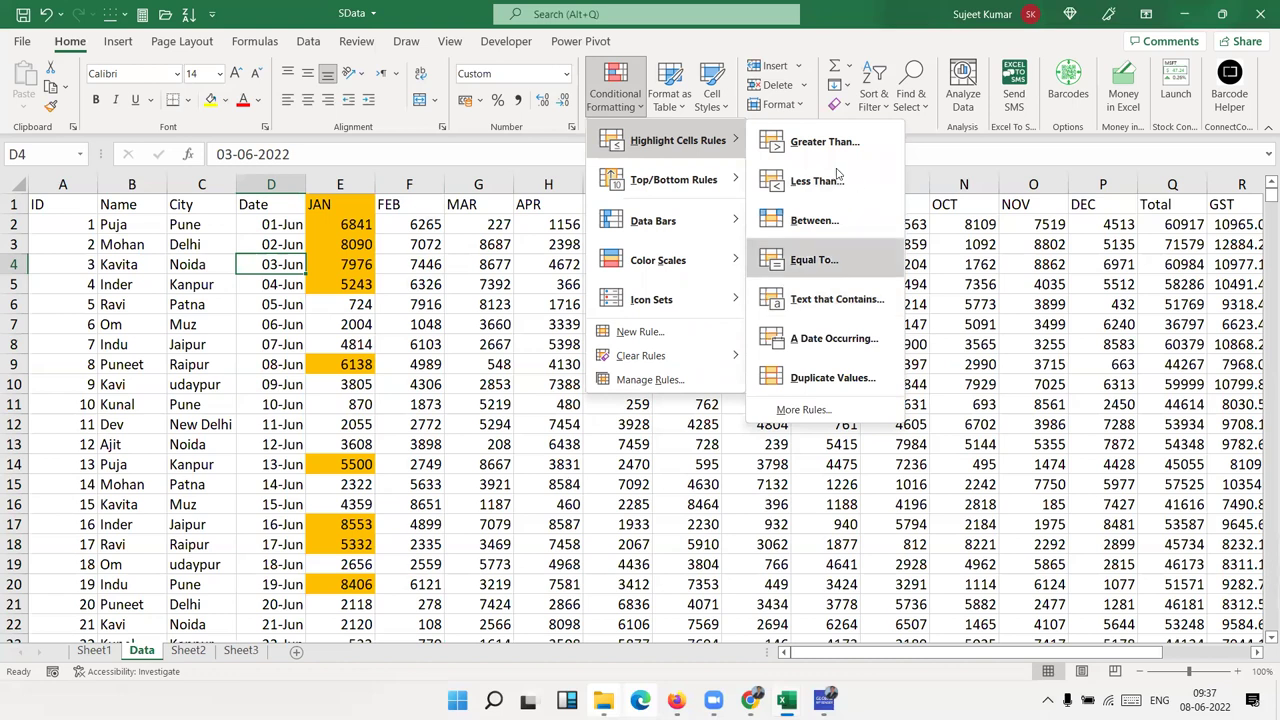
Try the New Rule types and the between operator list, then cancel without adding a rule
{"action": "left_click", "coordinate": [665, 333]}
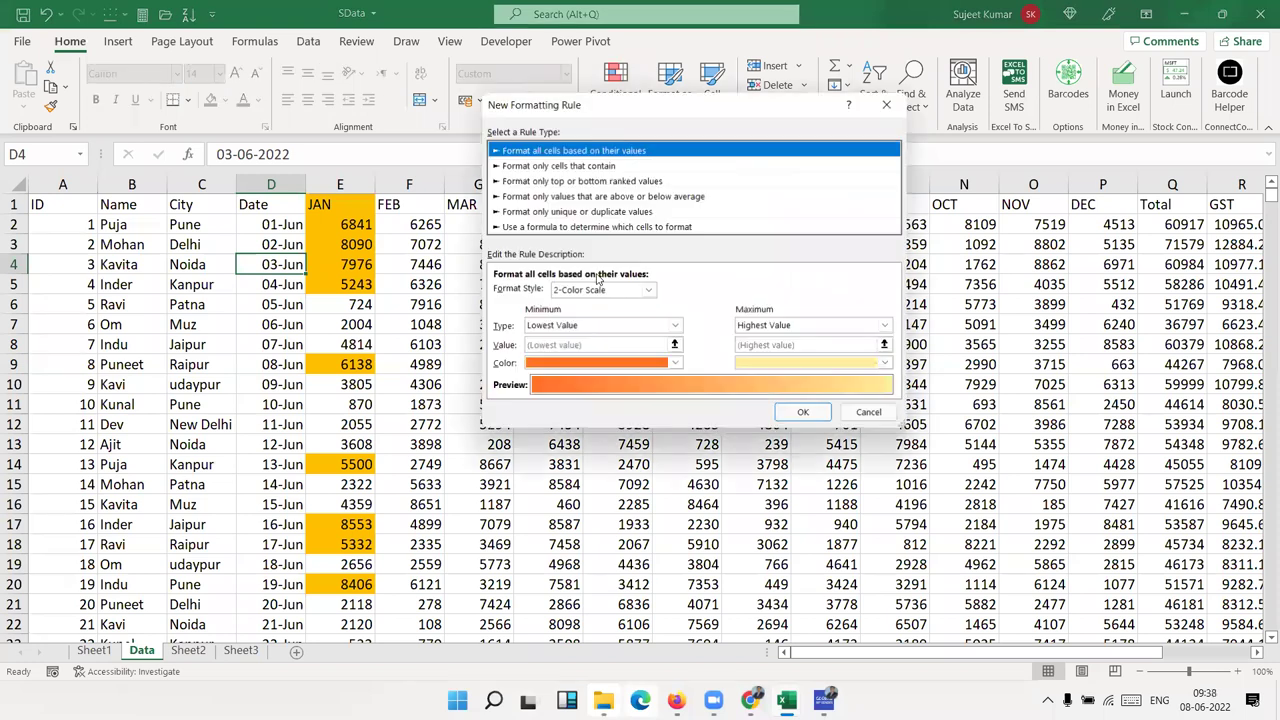
{"action": "left_click", "coordinate": [568, 166]}
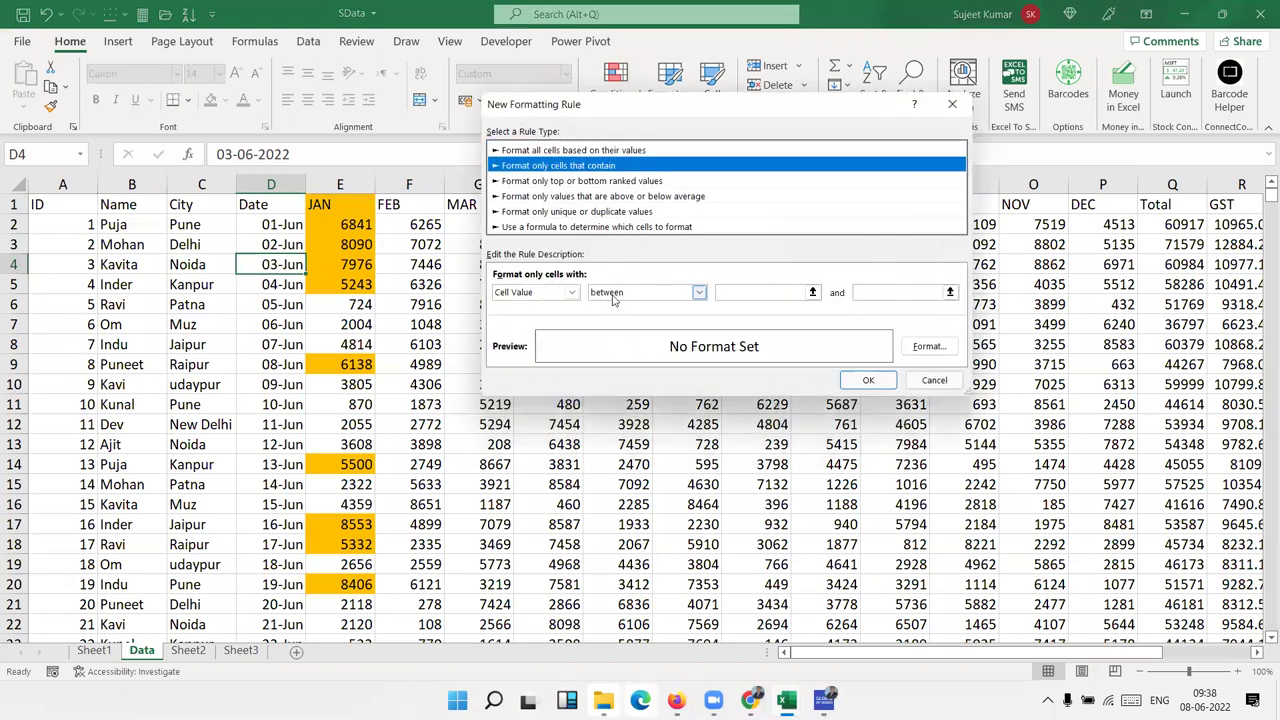
{"action": "left_click", "coordinate": [614, 295]}
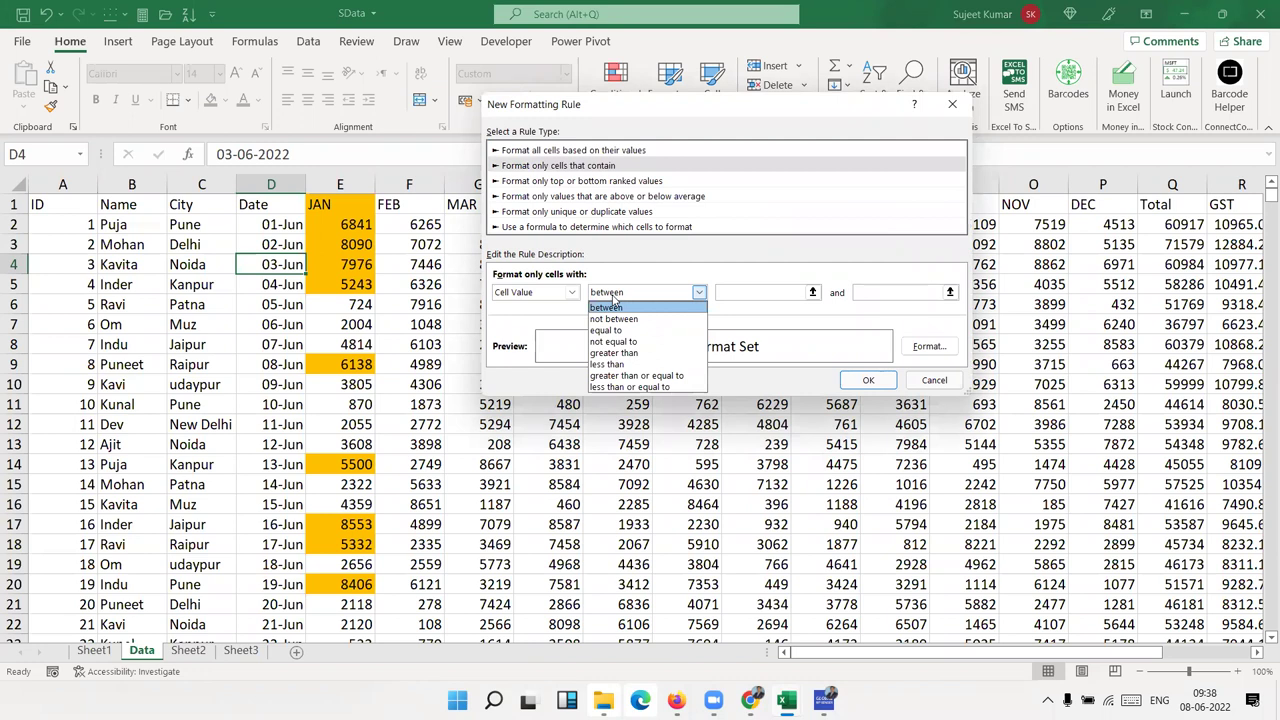
{"action": "left_click", "coordinate": [614, 306]}
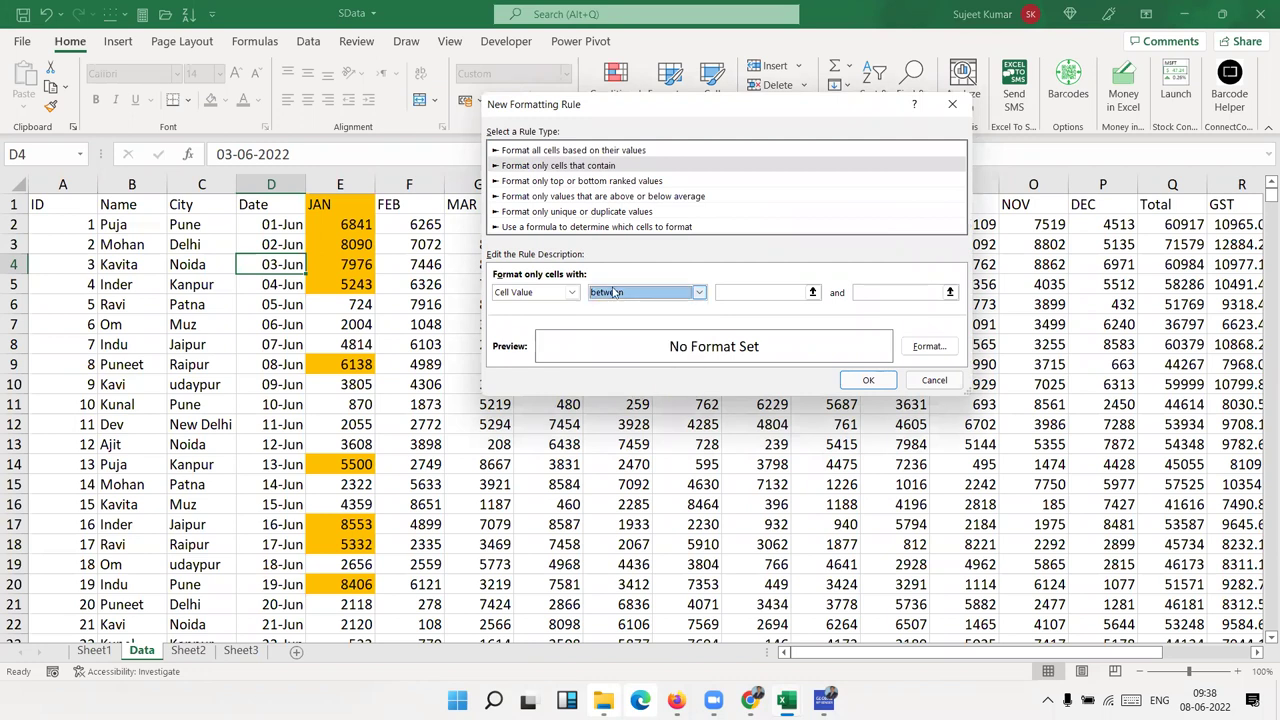
{"action": "left_click", "coordinate": [621, 228]}
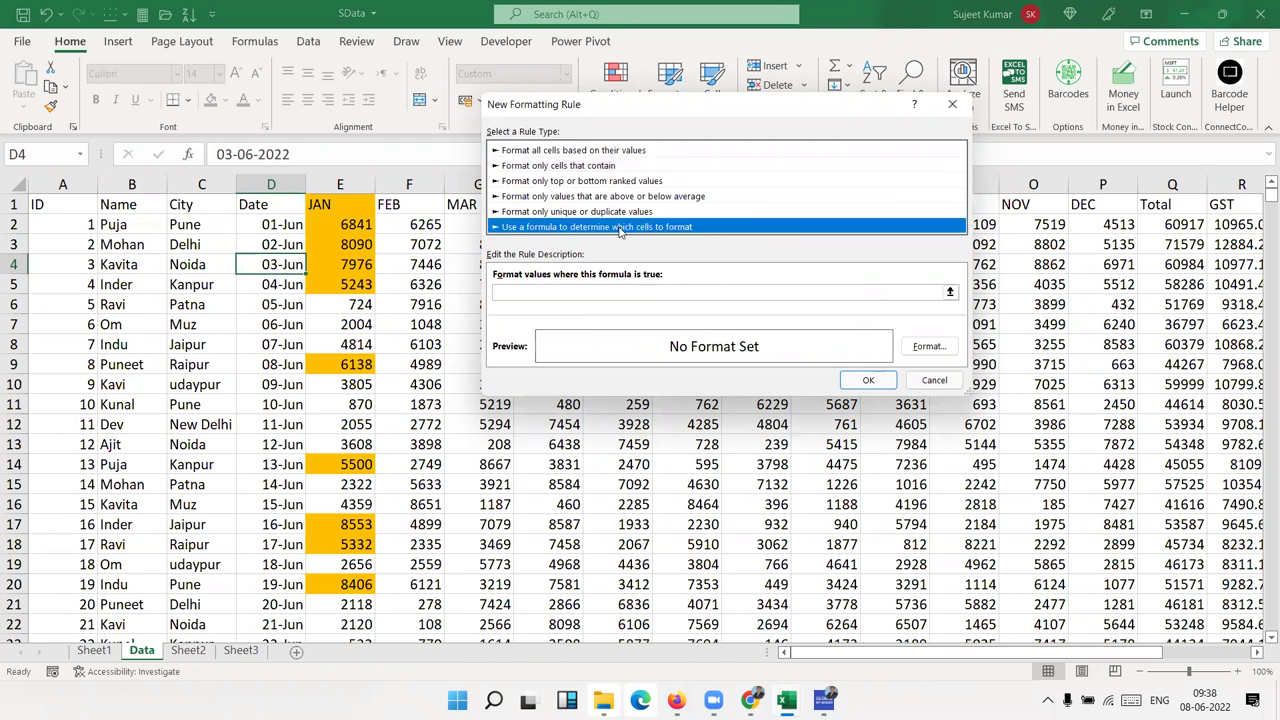
{"action": "left_click", "coordinate": [950, 382]}
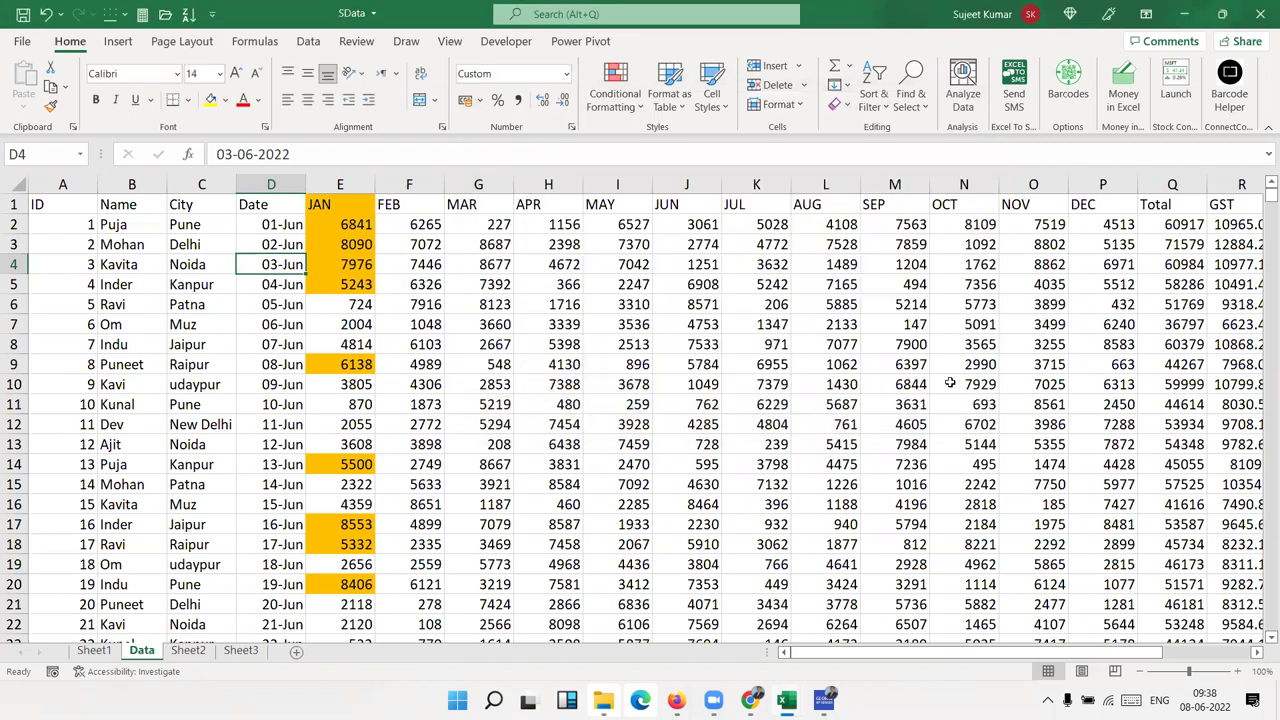
{"action": "left_click", "coordinate": [655, 363]}
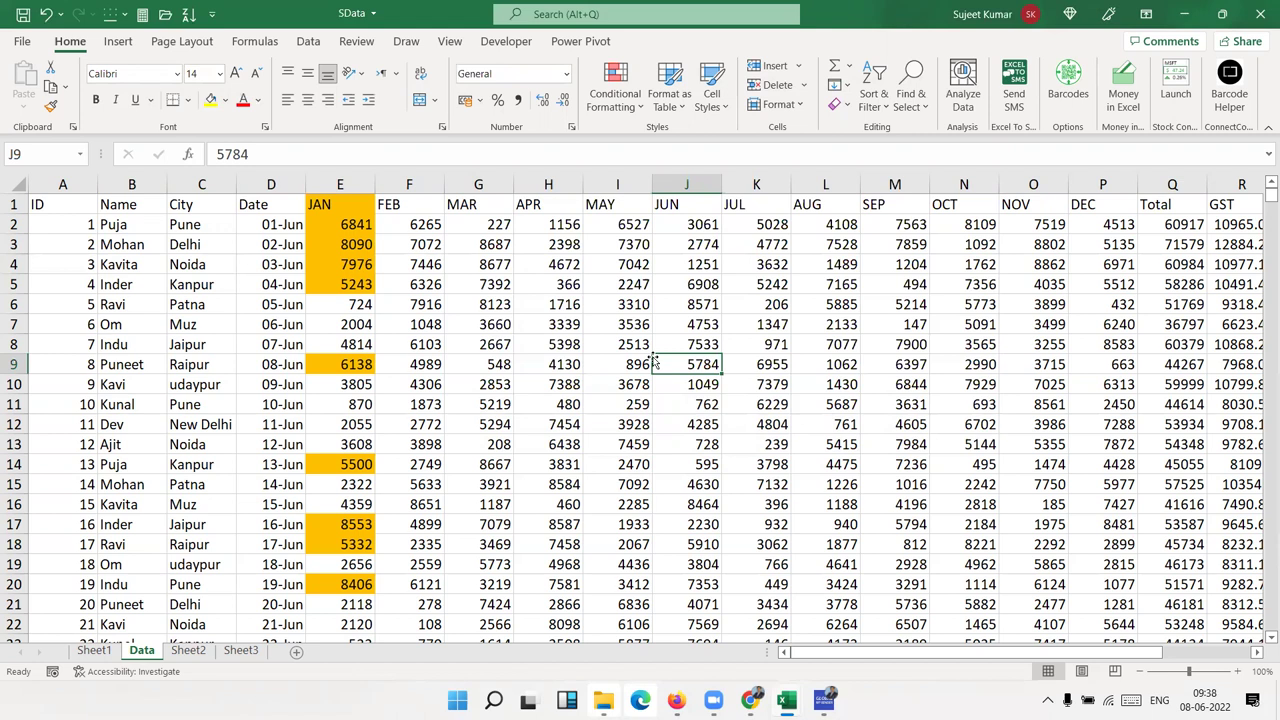
{"action": "left_click", "coordinate": [614, 100]}
{"action": "mouse_move", "coordinate": [628, 140]}
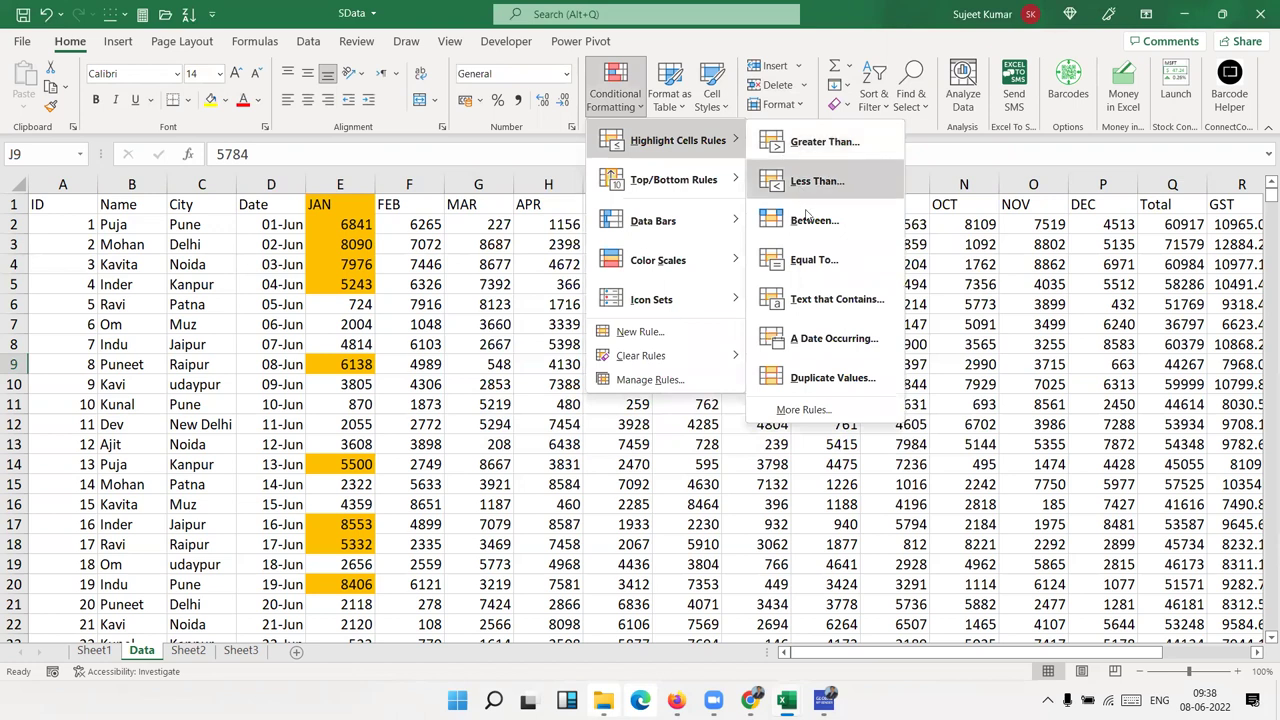
{"action": "mouse_move", "coordinate": [700, 180]}
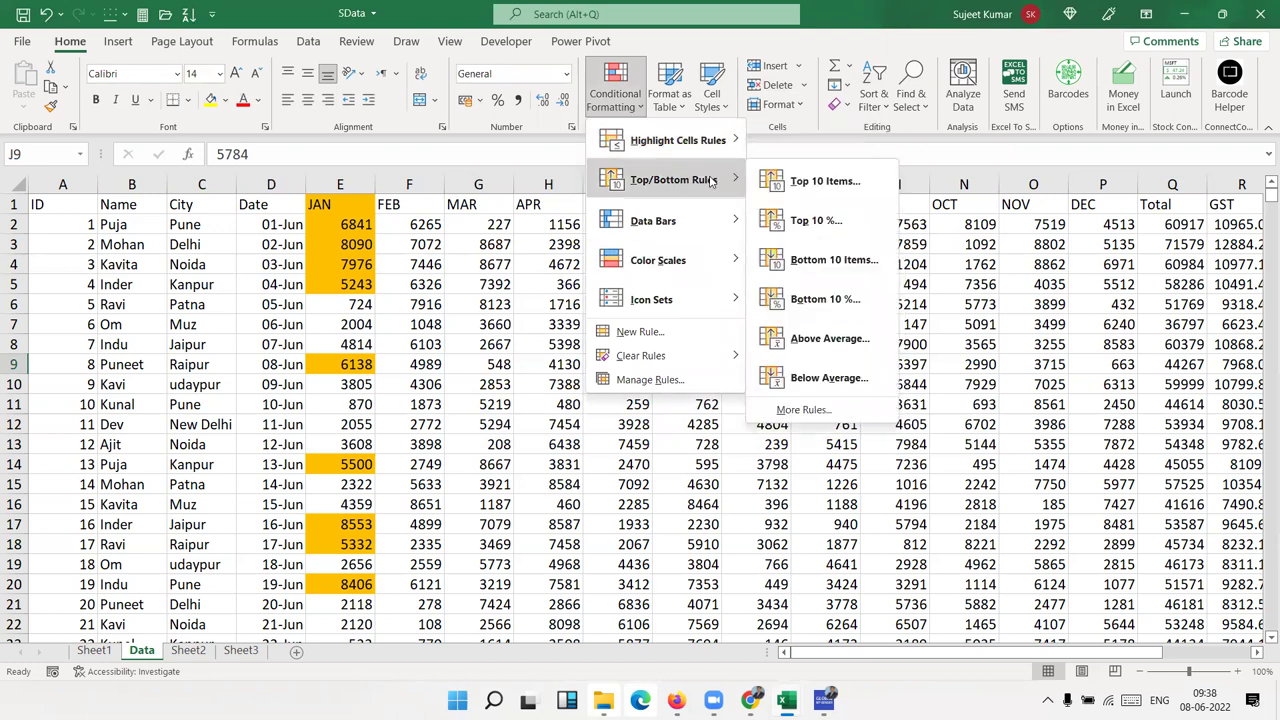
{"action": "mouse_move", "coordinate": [700, 228]}
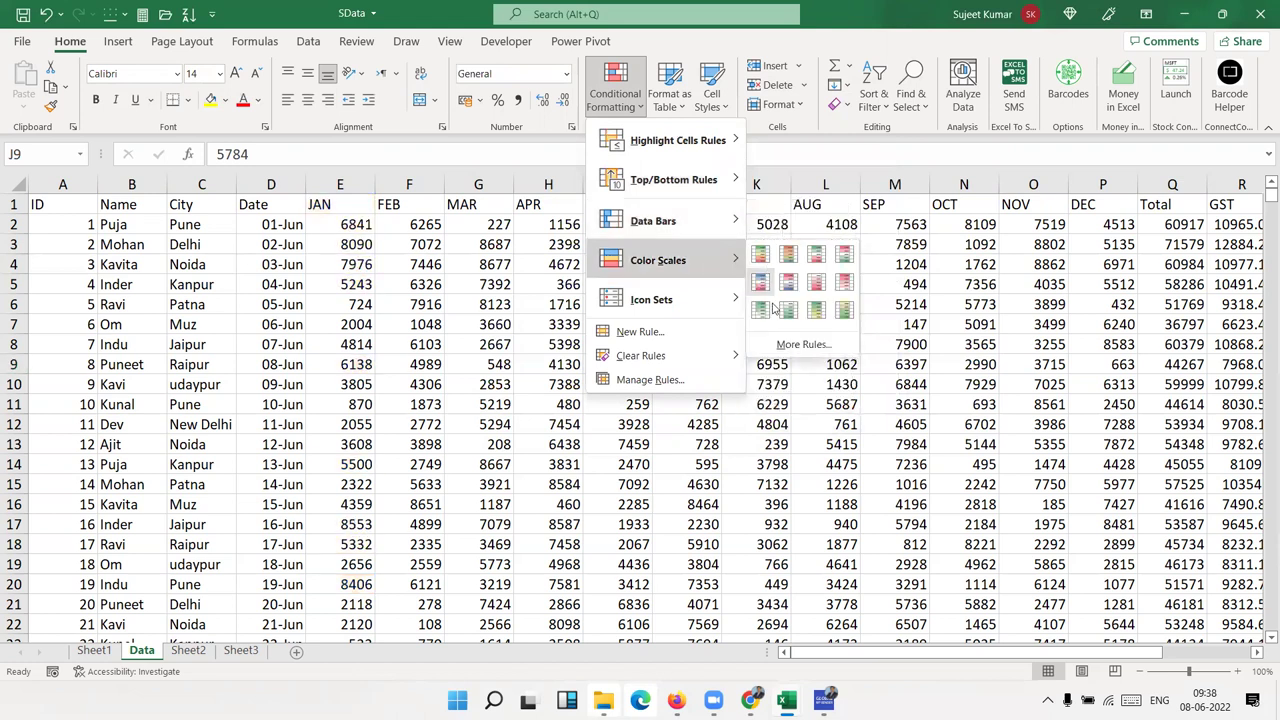
{"action": "mouse_move", "coordinate": [672, 291]}
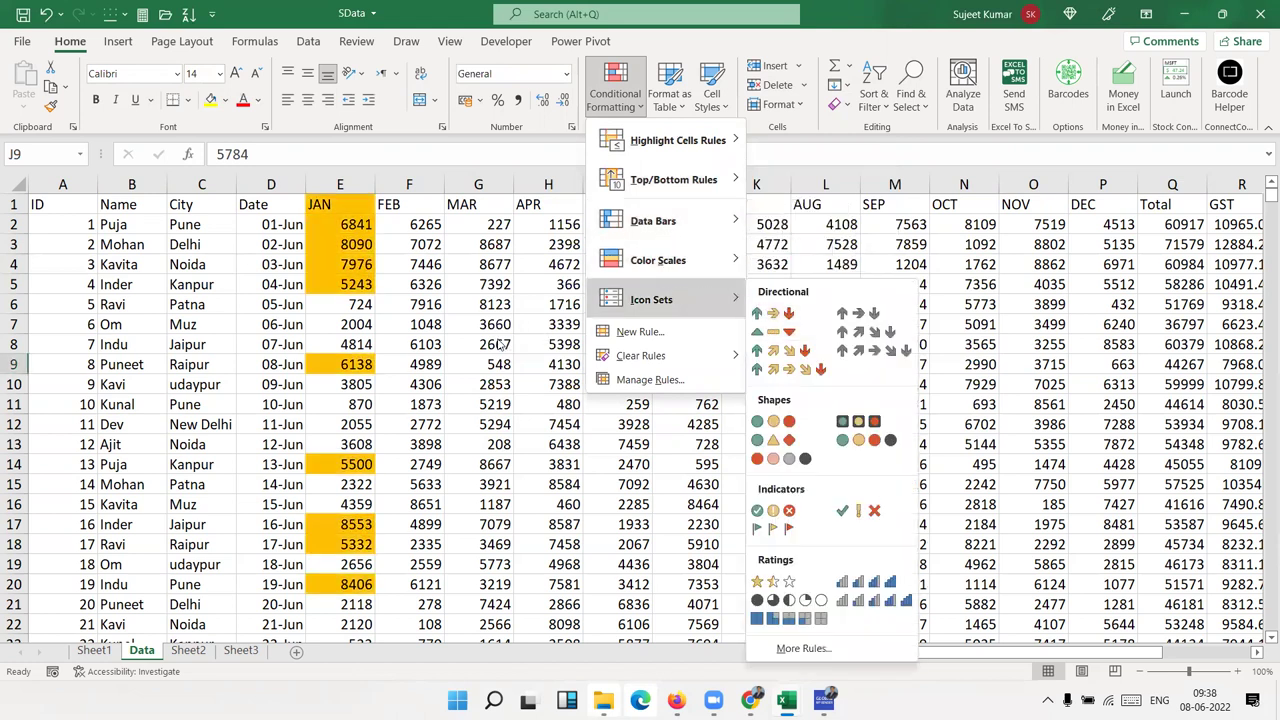
{"action": "left_click", "coordinate": [490, 335]}
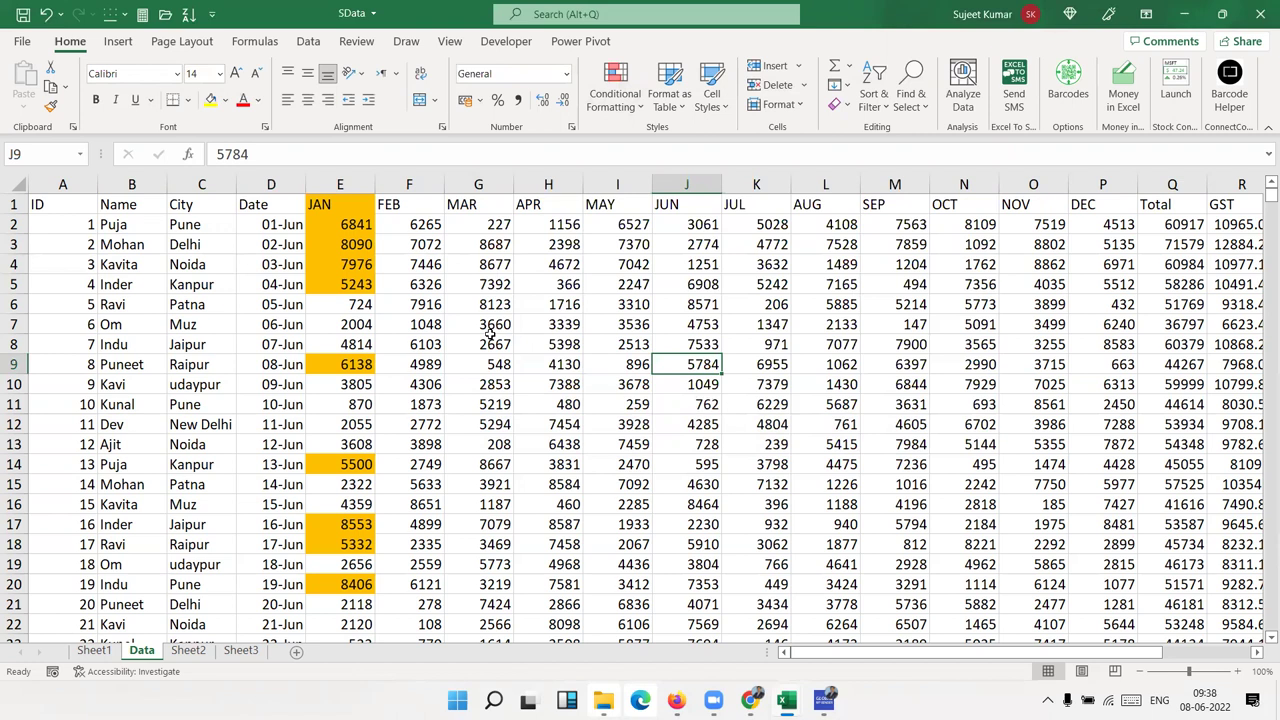